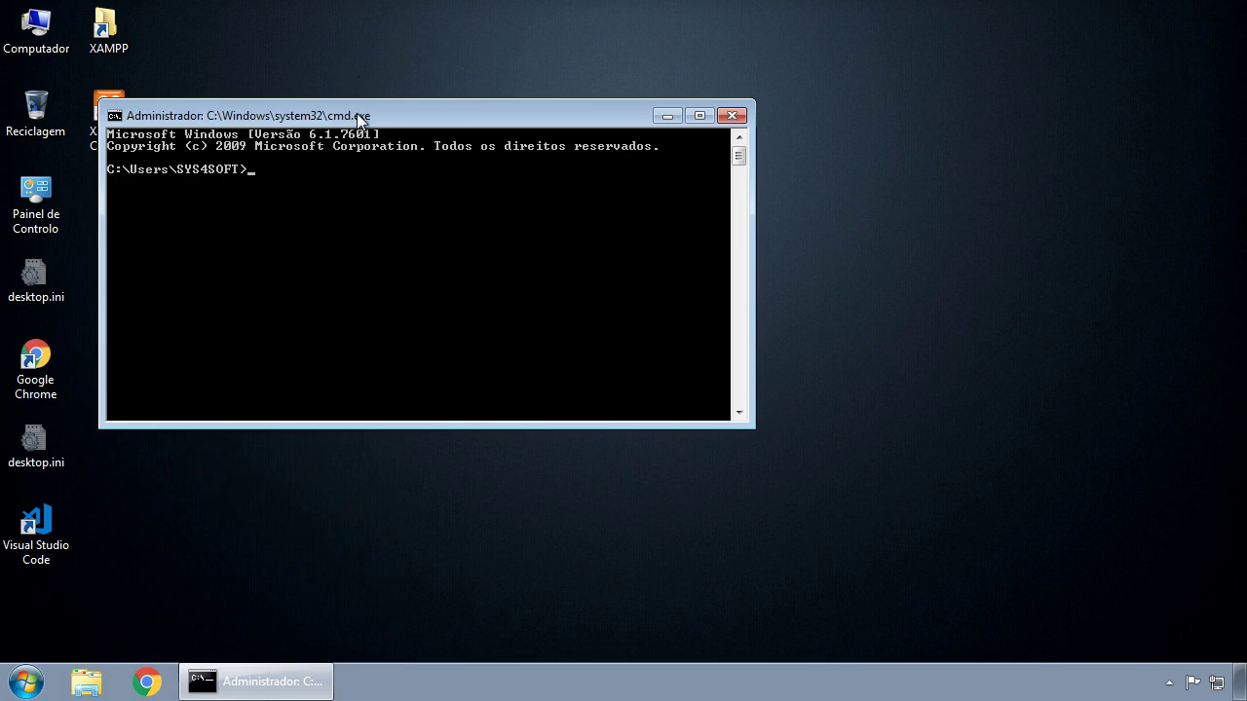
Reposition the open Command Prompt window on the desktop, and close it.
{"action": "left_click_drag", "start_coordinate": [357, 114], "coordinate": [415, 107]}
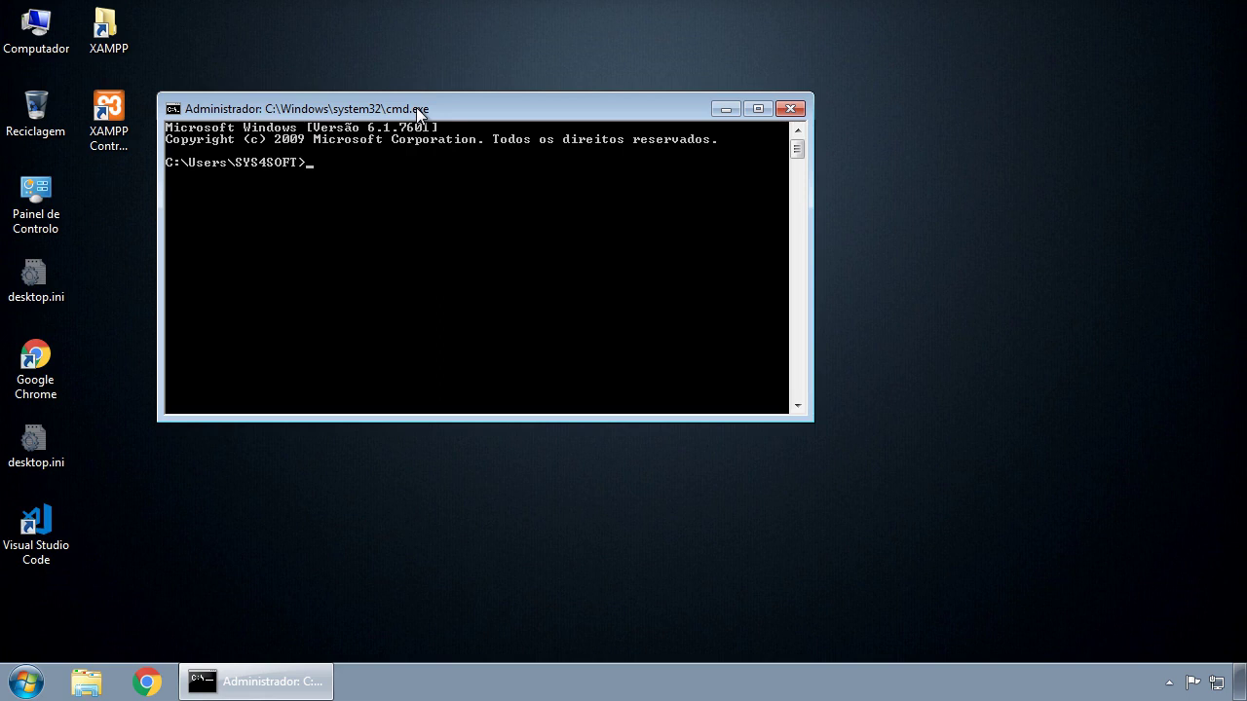
{"action": "left_click_drag", "start_coordinate": [416, 107], "coordinate": [475, 107]}
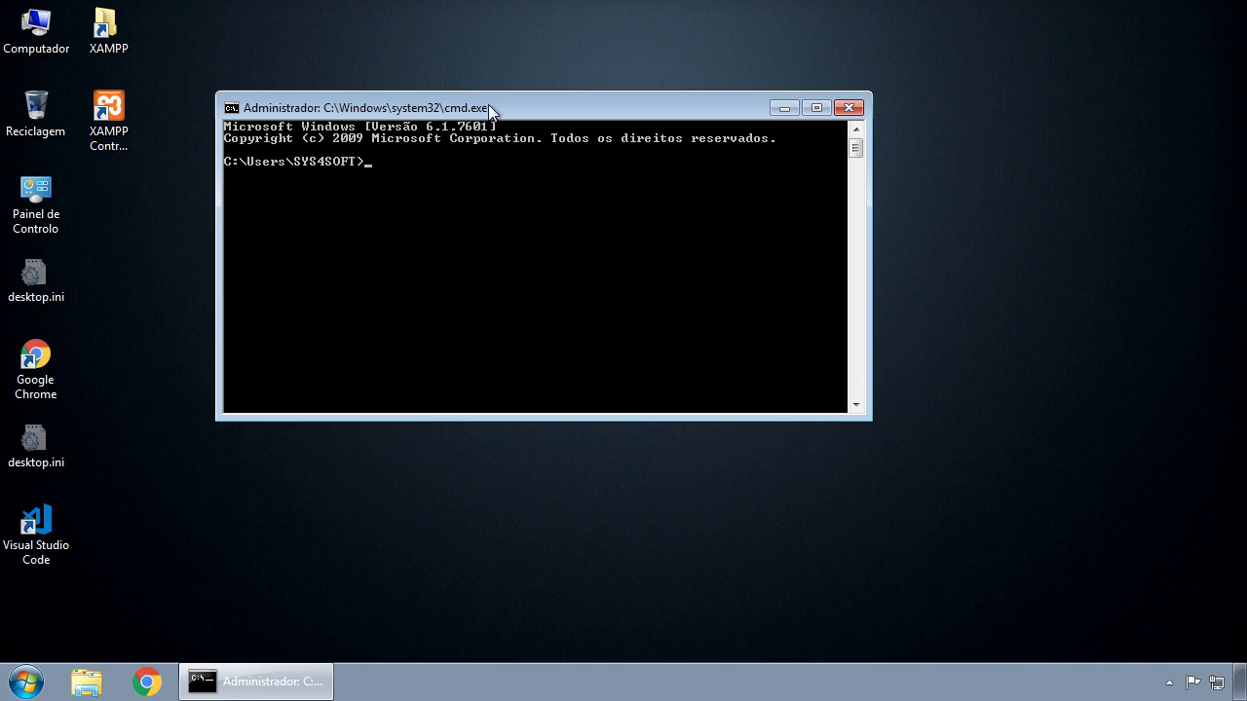
{"action": "left_click_drag", "start_coordinate": [506, 99], "coordinate": [582, 167]}
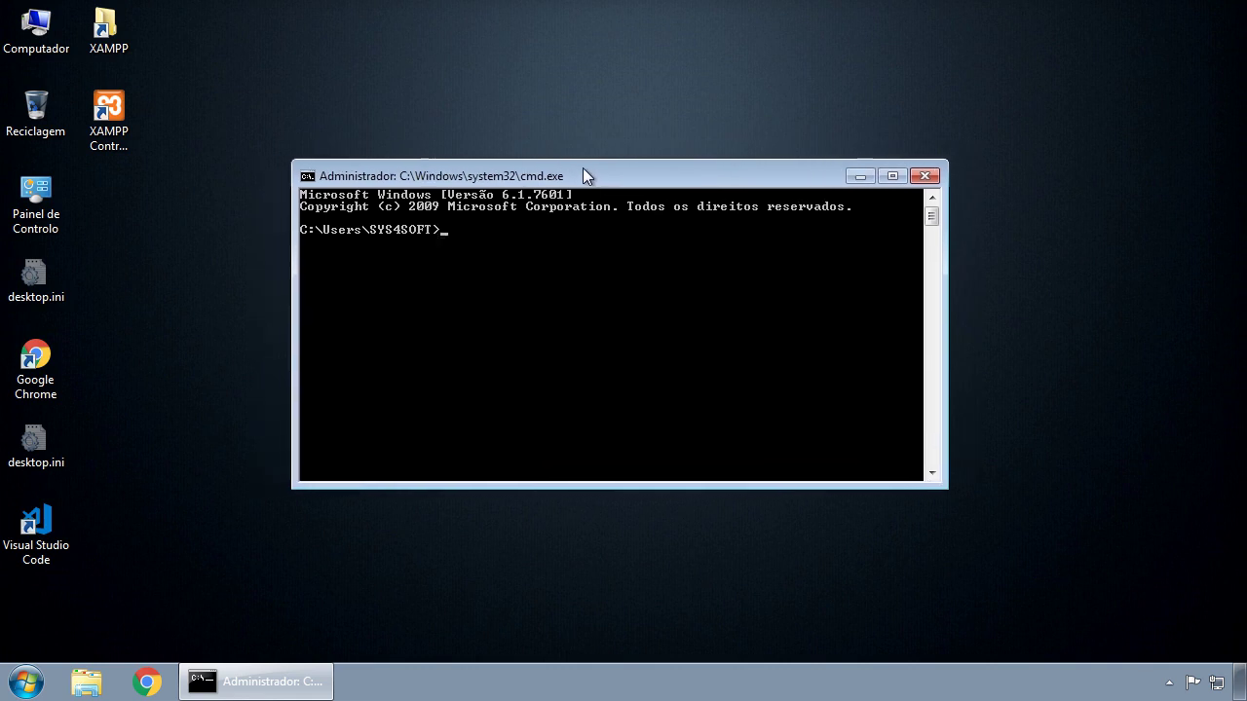
{"action": "left_click", "coordinate": [920, 178]}
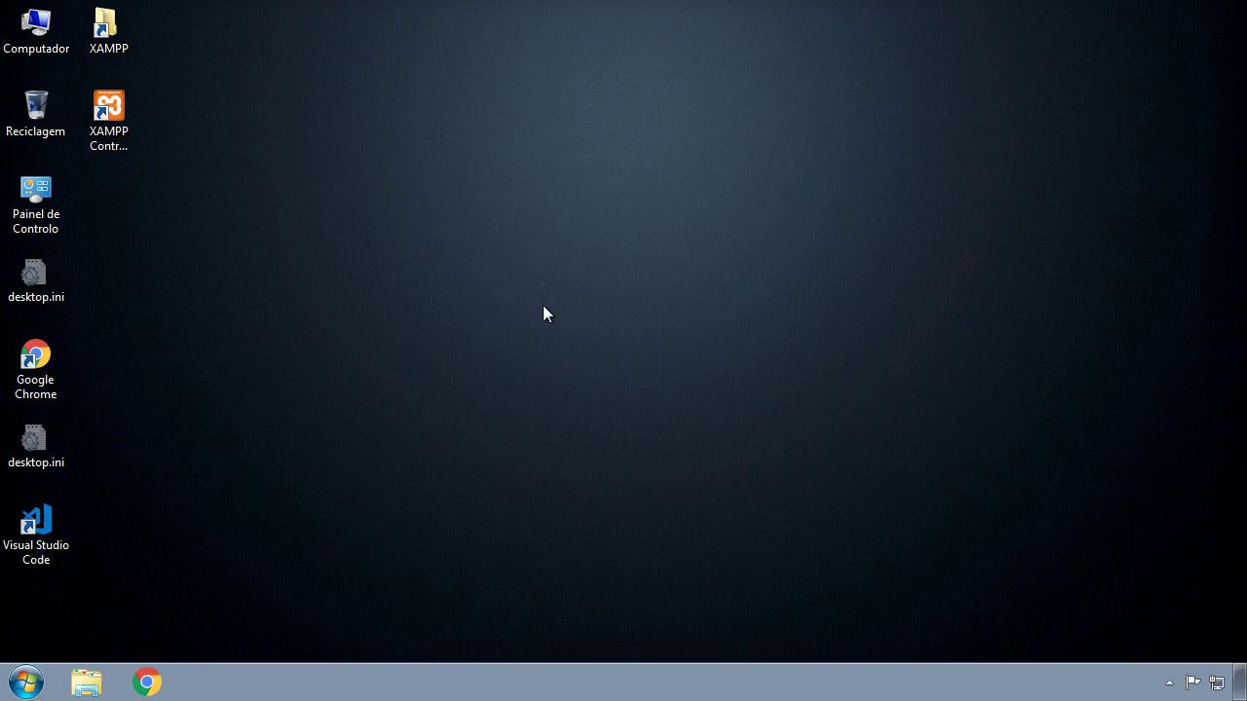
Switch to Google Chrome, search Google for cmder, and open the Cmder | Console Emulator site.
{"action": "left_click", "coordinate": [159, 685]}
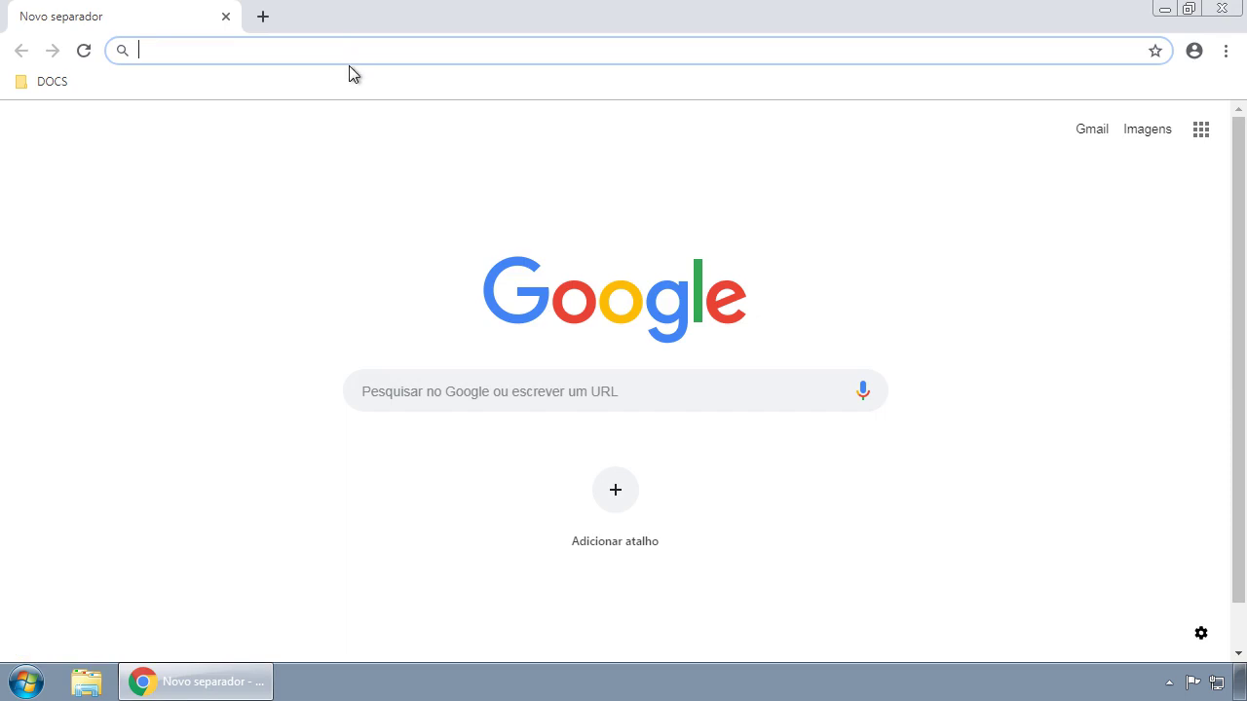
{"action": "type", "text": "cmder"}
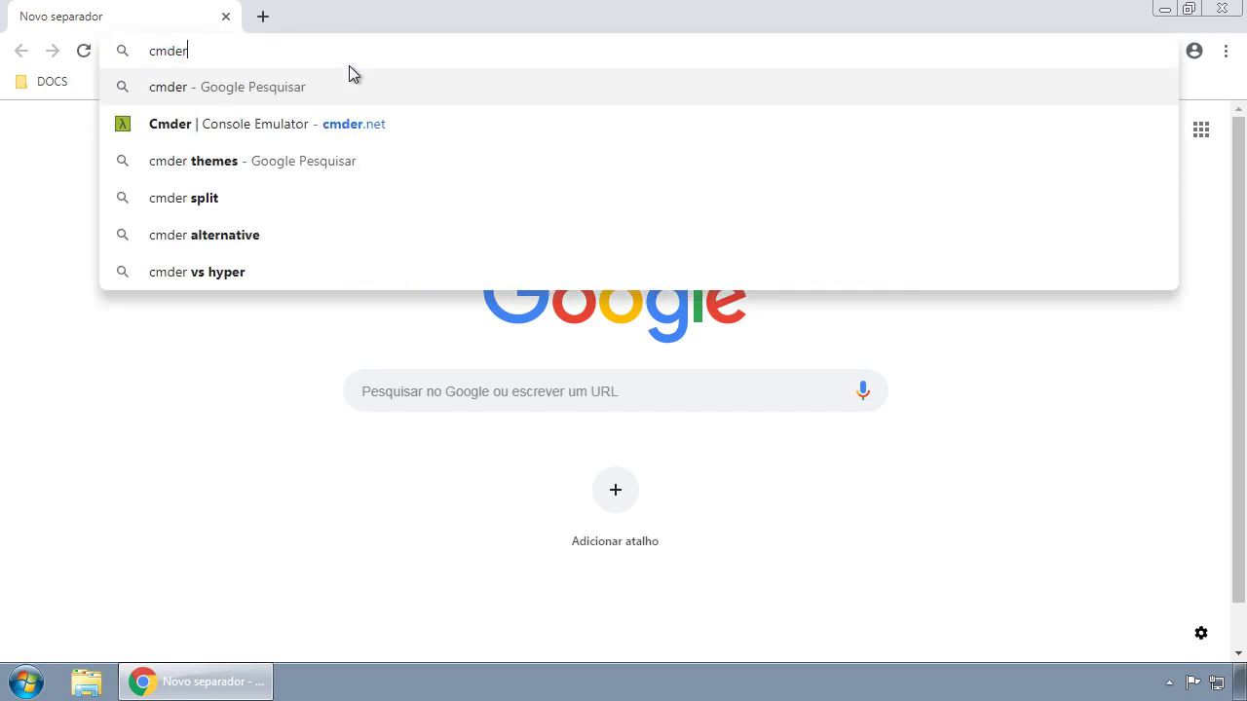
{"action": "key", "text": "Return"}
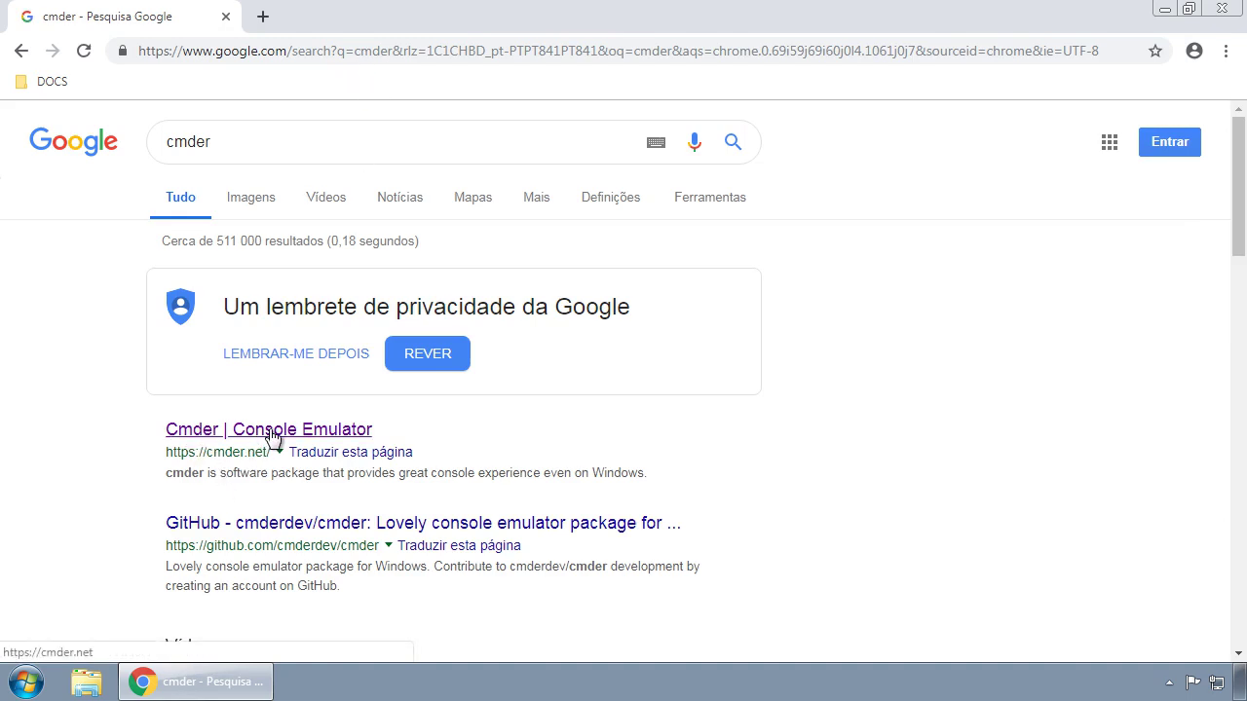
{"action": "left_click", "coordinate": [272, 435]}
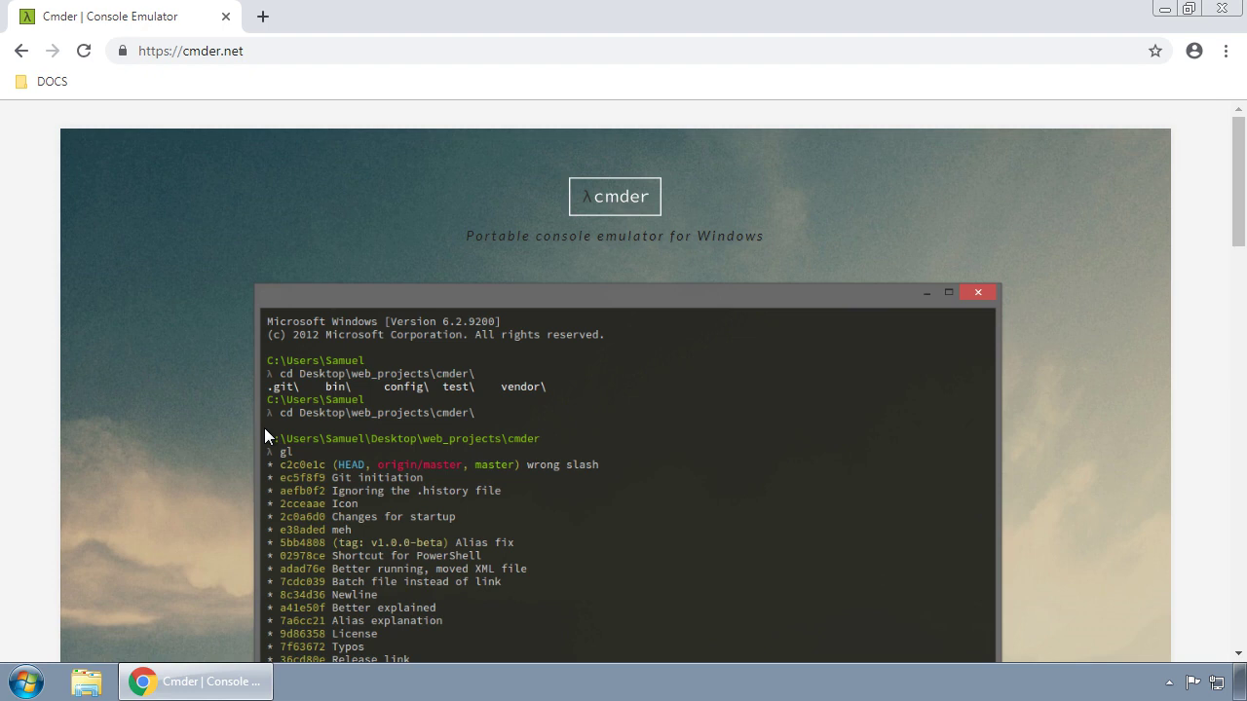
Launch the Windows Command Prompt (cmd) and list the user folder's contents with dir.
{"action": "left_click", "coordinate": [26, 682]}
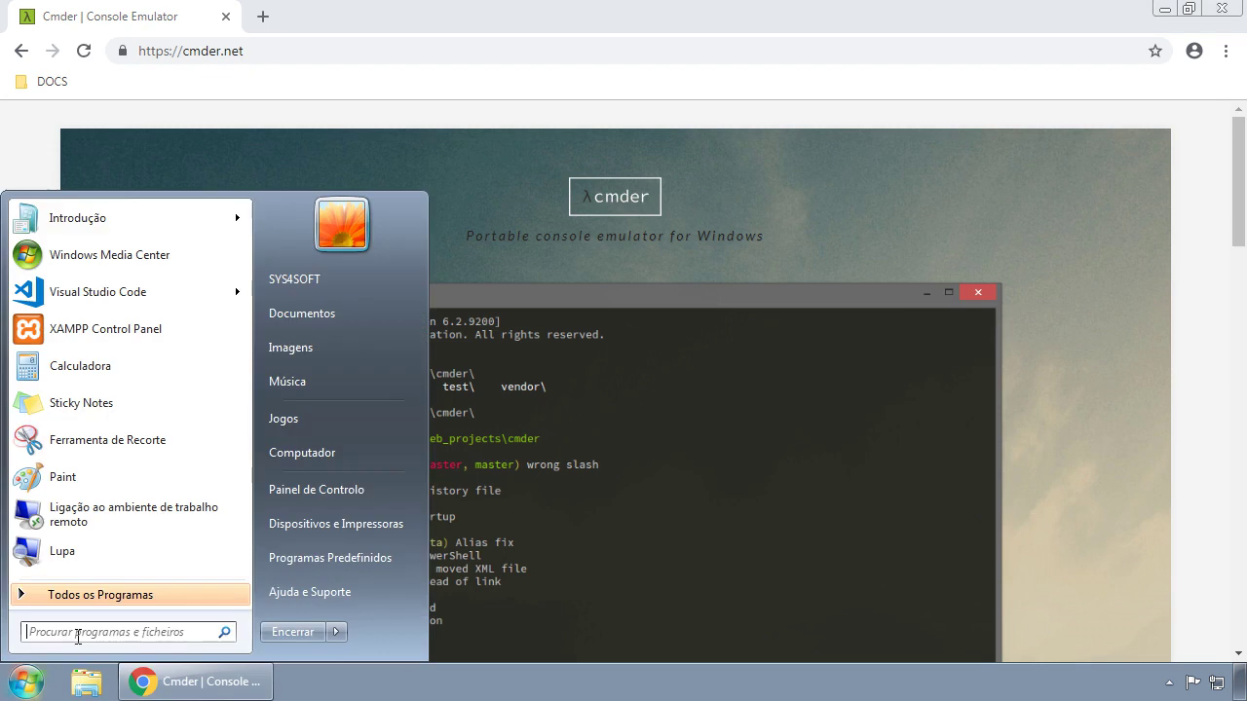
{"action": "type", "text": "cmd"}
{"action": "key", "text": "Return"}
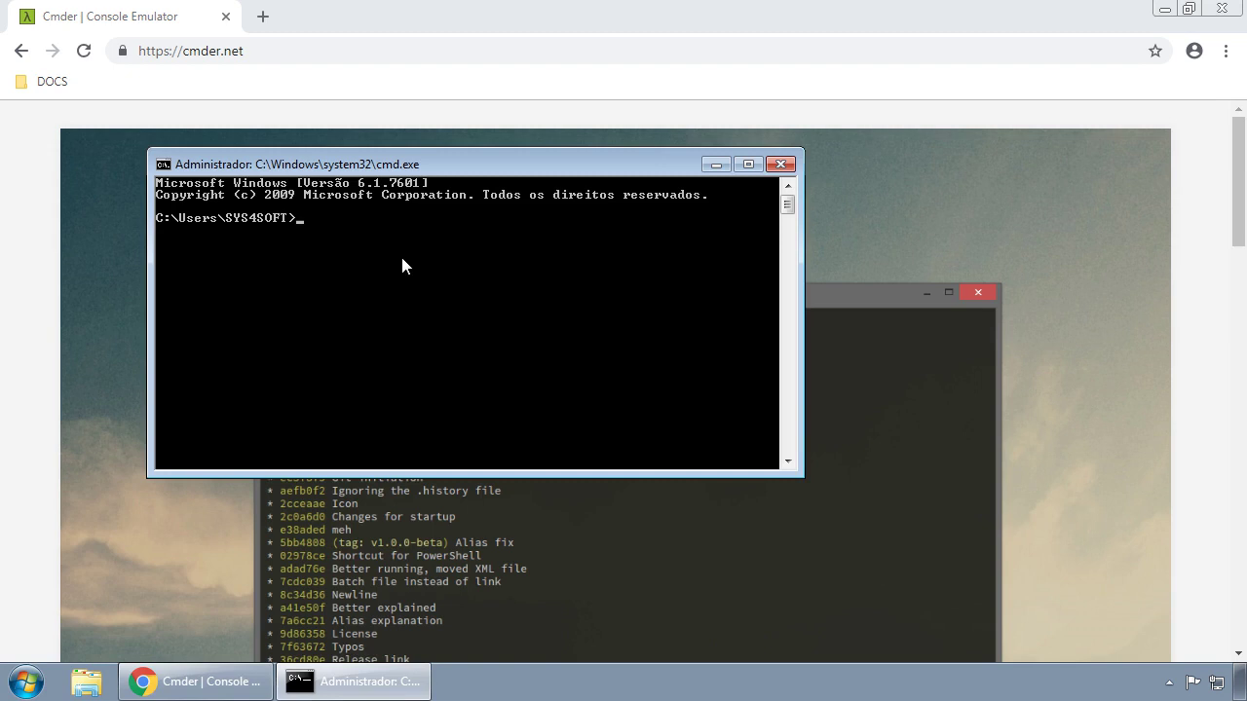
{"action": "type", "text": "dir"}
{"action": "key", "text": "Return"}
Try the Unix listing commands ls and ls -l in the Command Prompt.
{"action": "type", "text": "ls"}
{"action": "key", "text": "Return"}
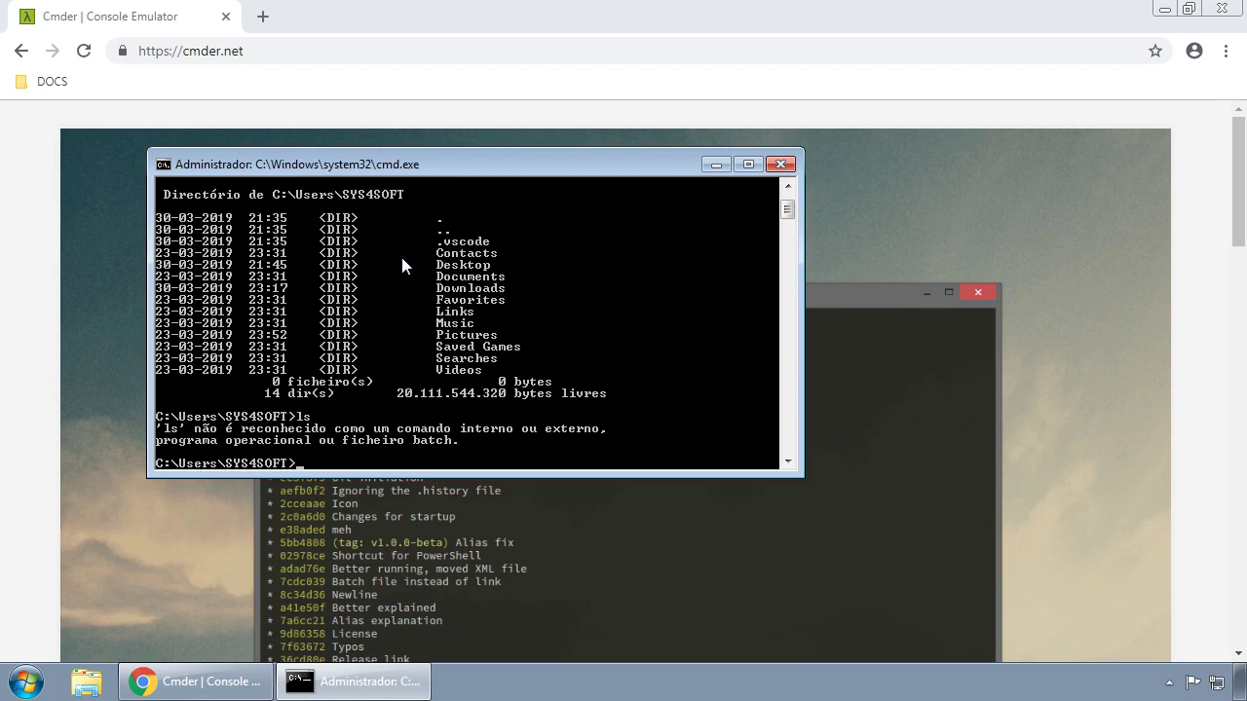
{"action": "type", "text": "ls -l"}
{"action": "key", "text": "Return"}
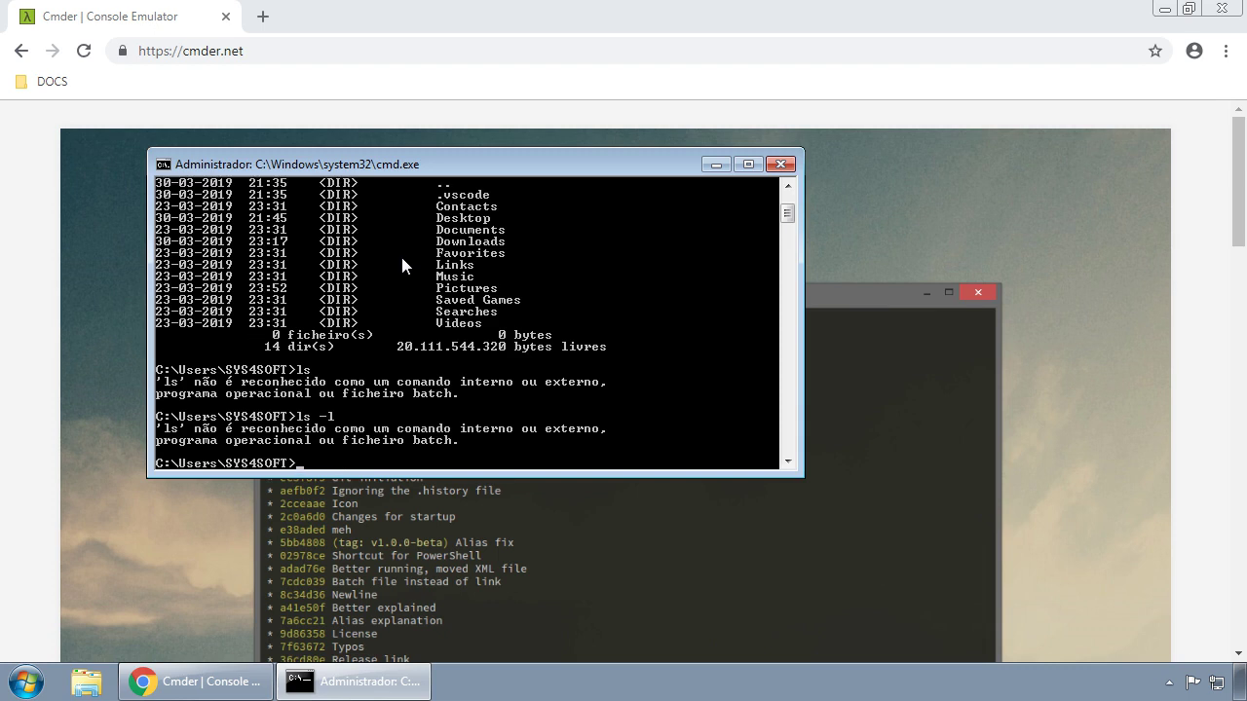
Try to clear the console output with the Unix command clear.
{"action": "type", "text": "cls"}
{"action": "type", "text": "er"}
{"action": "type", "text": "a"}
{"action": "key", "text": "BackSpace"}
{"action": "key", "text": "BackSpace"}
{"action": "type", "text": "ar"}
{"action": "key", "text": "Return"}
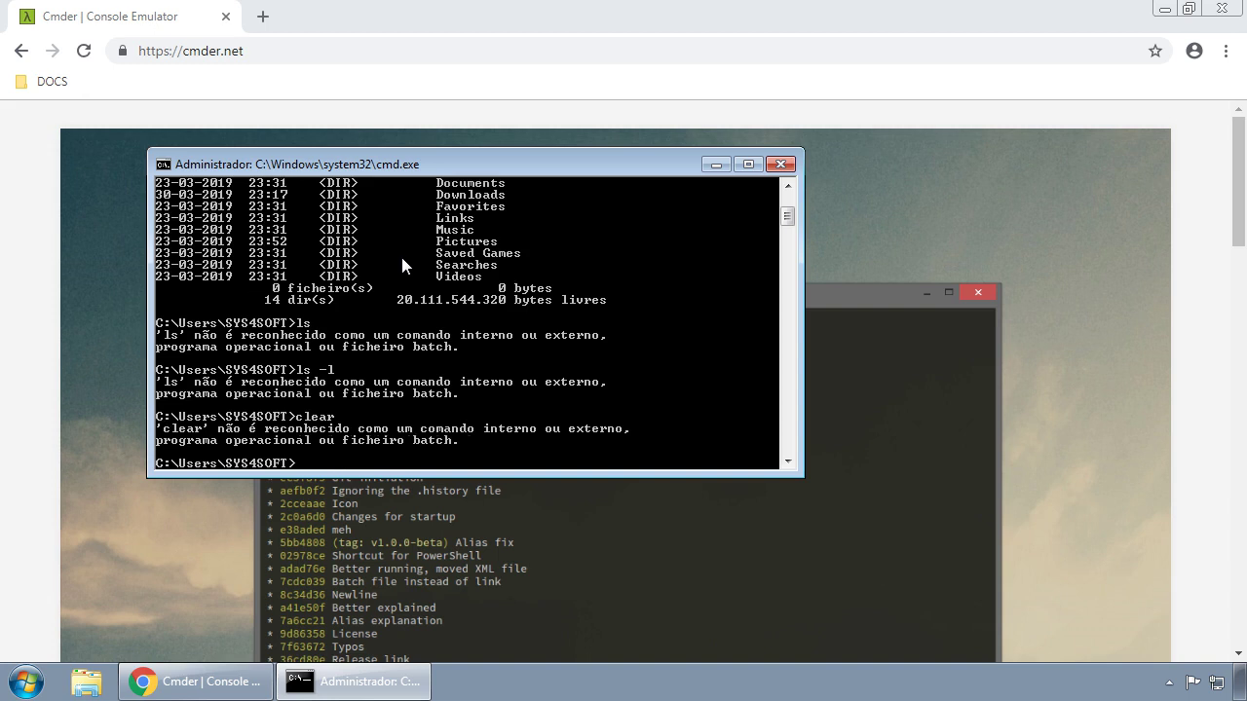
Clear the console output with cls and close the Command Prompt.
{"action": "type", "text": "cls"}
{"action": "key", "text": "Return"}
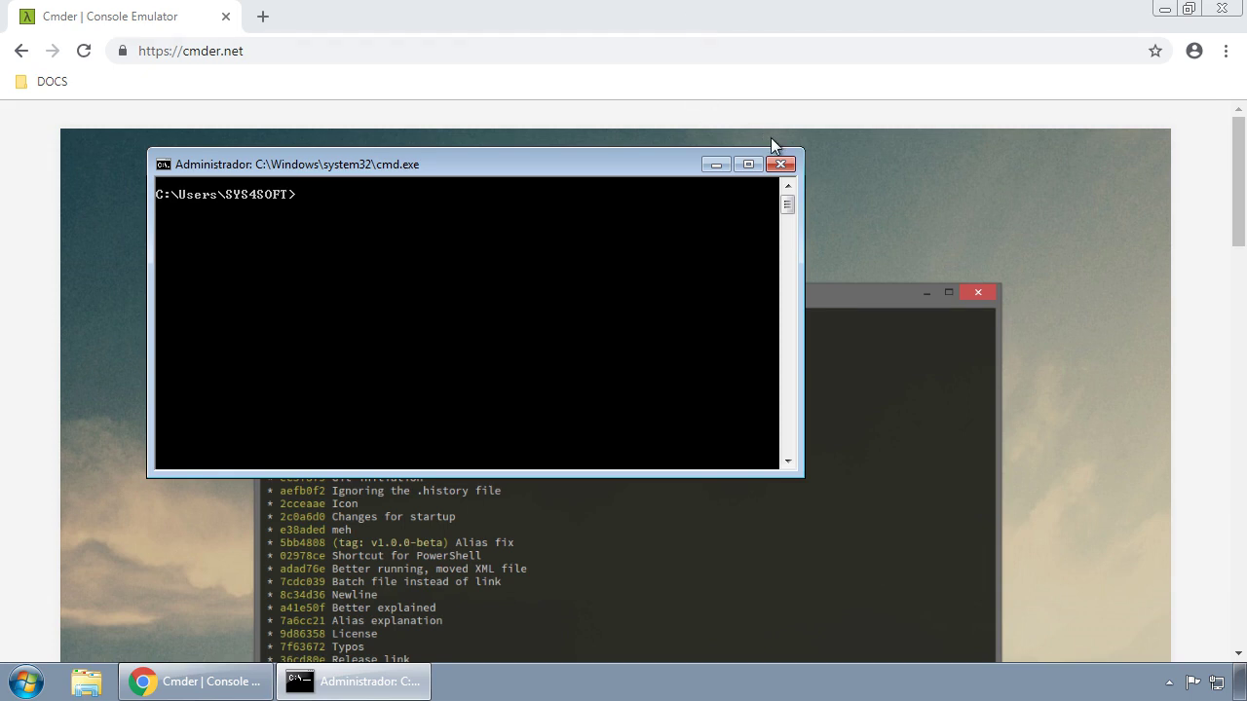
{"action": "left_click", "coordinate": [781, 164]}
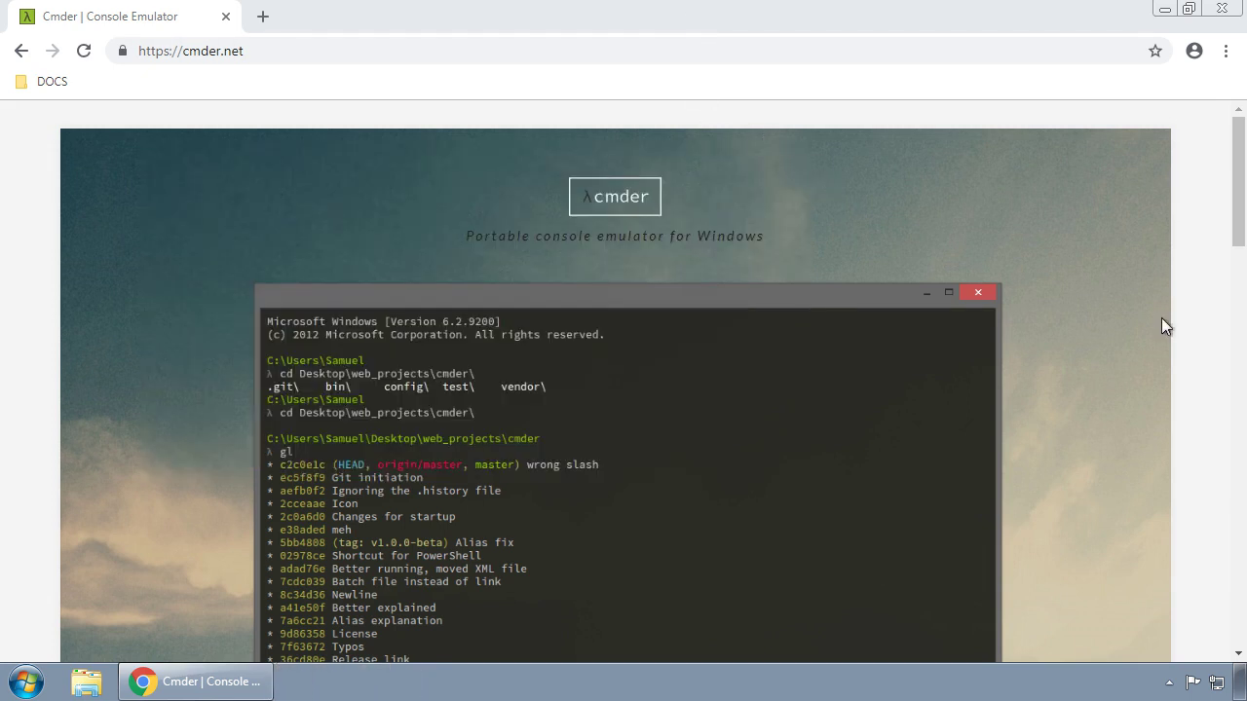
Examine the Cmder page's feature overview and the sizes and contents of the Mini and Full downloads.
{"action": "left_click_drag", "start_coordinate": [1235, 230], "coordinate": [1239, 355]}
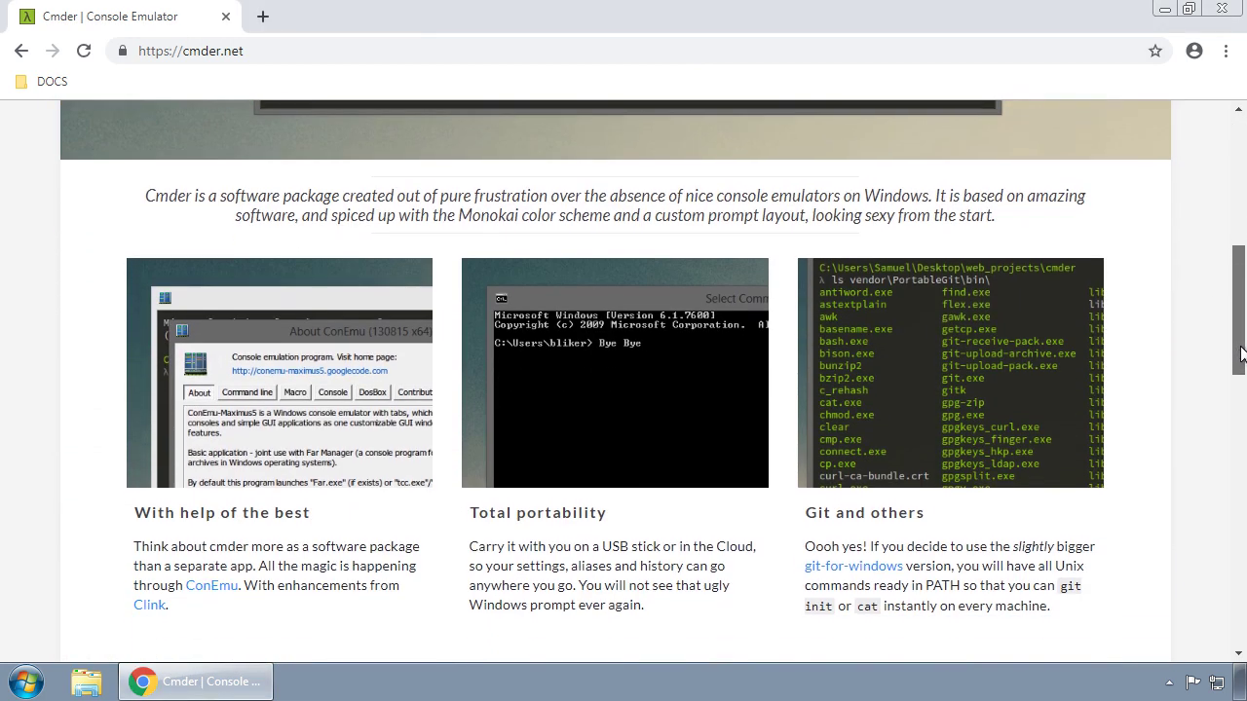
{"action": "left_click_drag", "start_coordinate": [1241, 355], "coordinate": [1243, 231]}
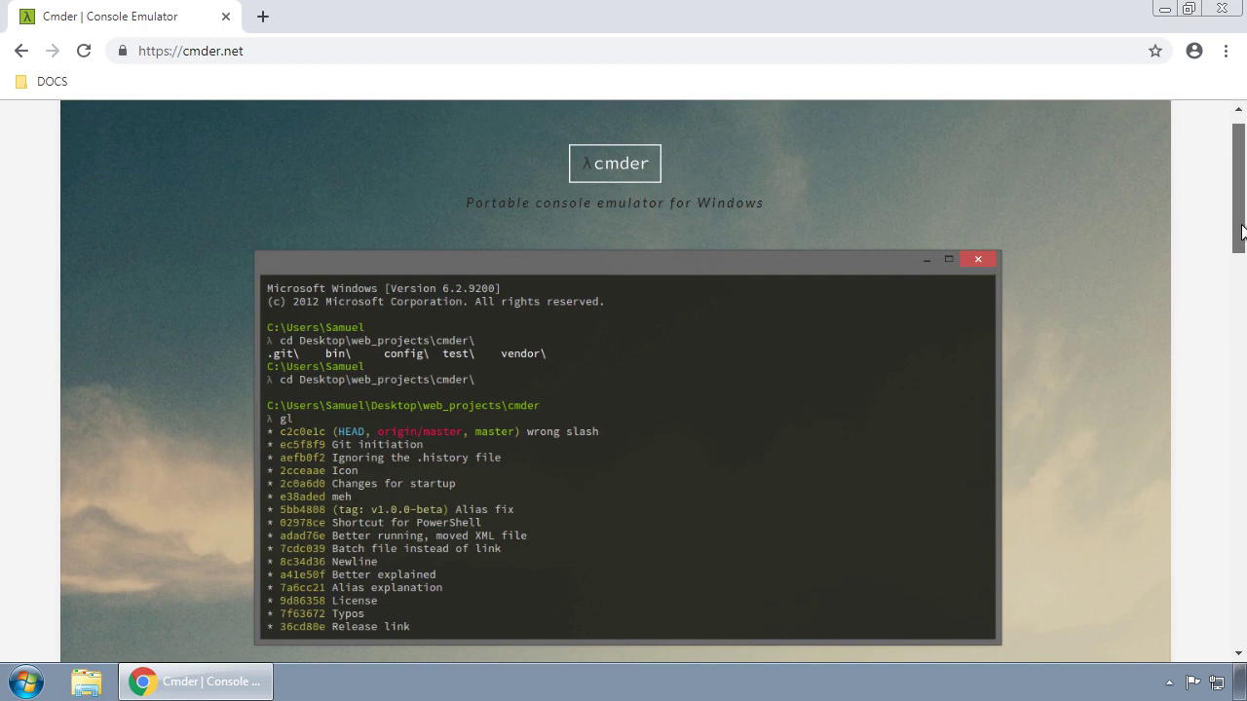
{"action": "left_click_drag", "start_coordinate": [1241, 231], "coordinate": [1183, 452]}
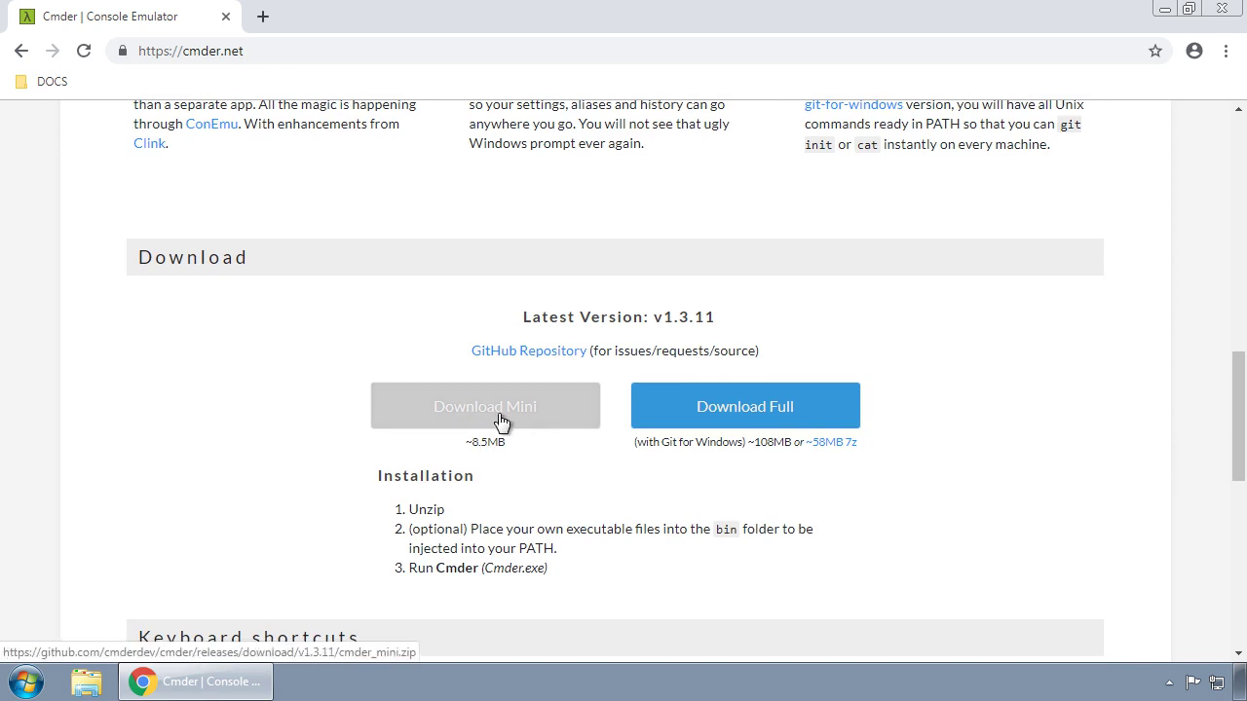
{"action": "left_click_drag", "start_coordinate": [472, 444], "coordinate": [509, 451]}
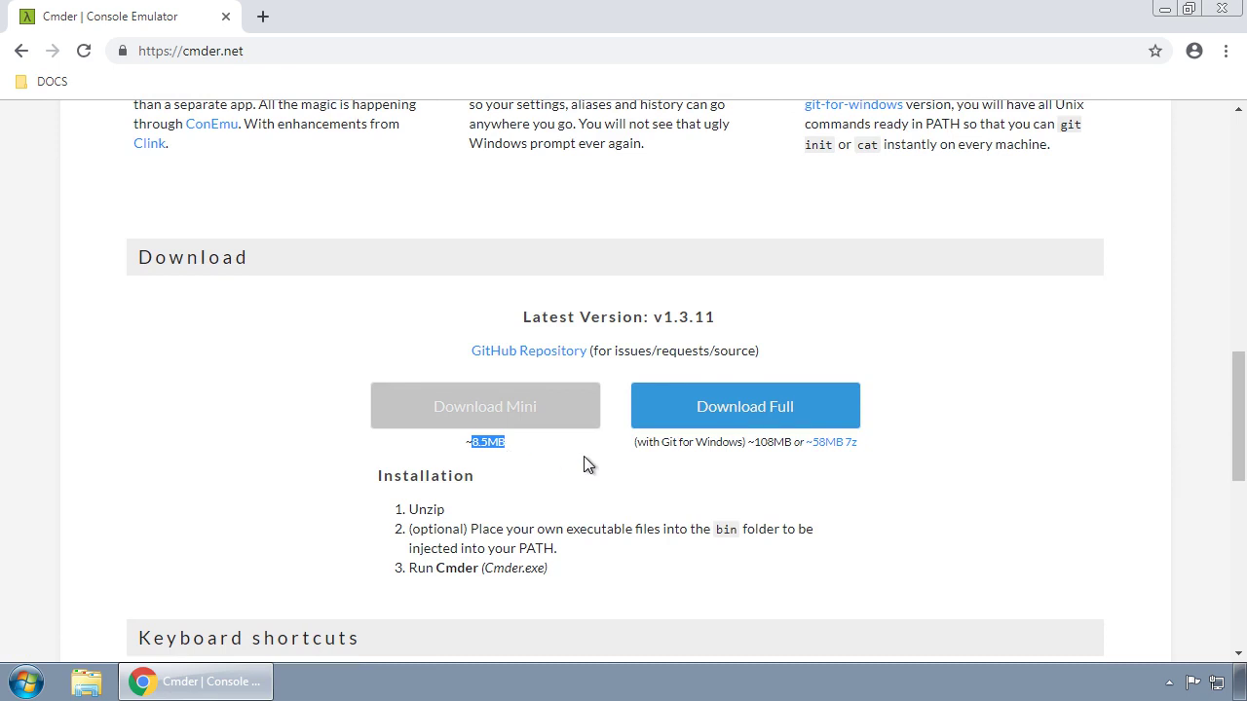
{"action": "scroll", "coordinate": [588, 464], "scroll_direction": "down", "scroll_amount": 2}
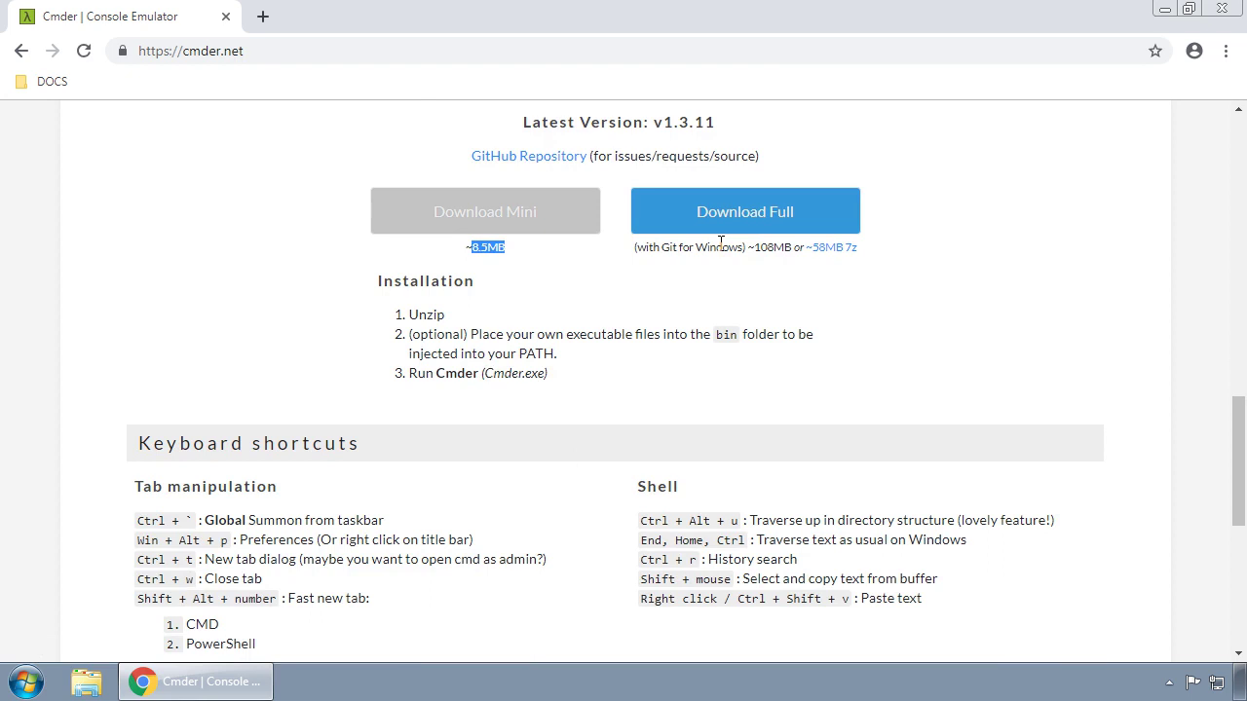
{"action": "left_click", "coordinate": [756, 248]}
{"action": "left_click_drag", "start_coordinate": [756, 247], "coordinate": [793, 253]}
{"action": "left_click", "coordinate": [894, 251]}
{"action": "left_click_drag", "start_coordinate": [638, 246], "coordinate": [746, 255]}
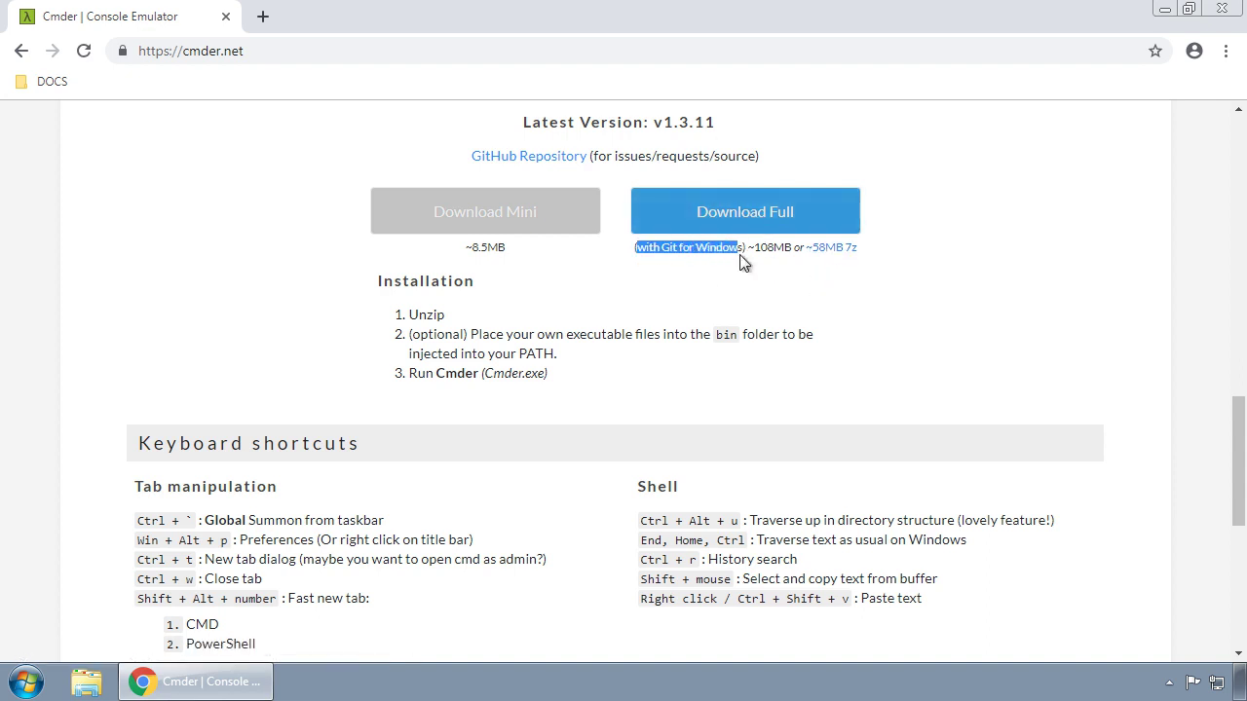
{"action": "left_click", "coordinate": [930, 263]}
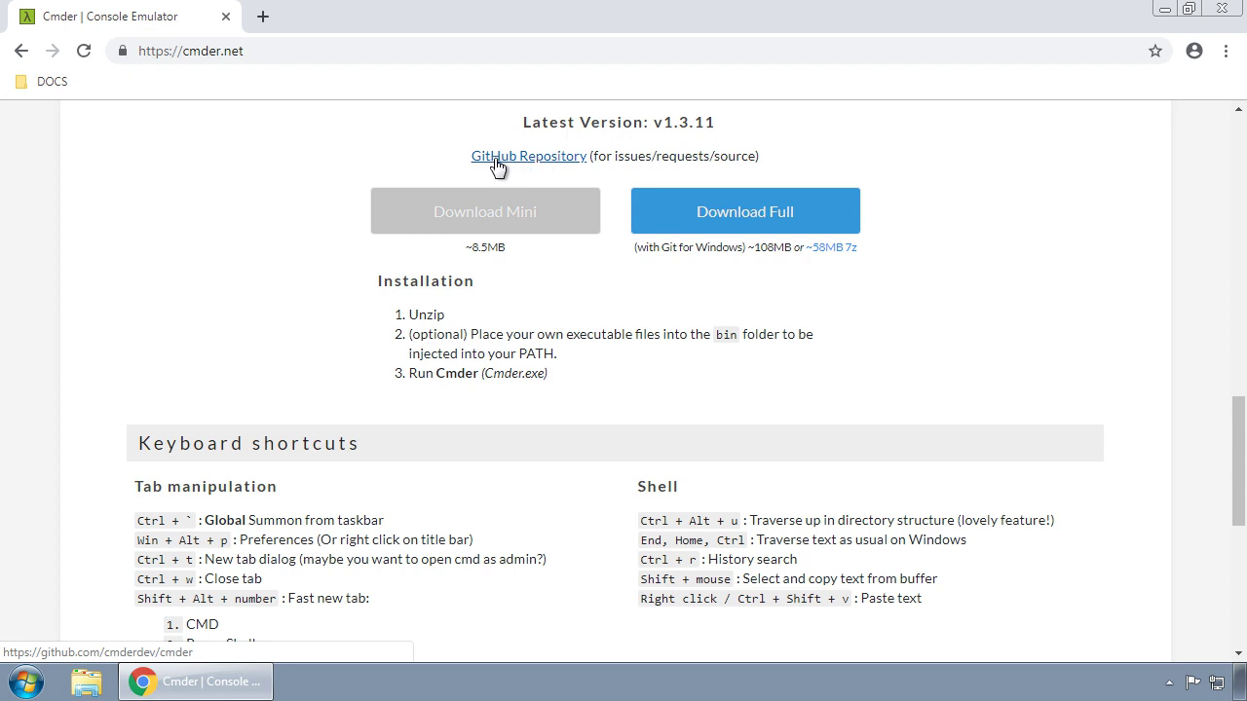
Open Cmder's GitHub repository from the download section and look through its folders and files.
{"action": "left_click", "coordinate": [545, 161]}
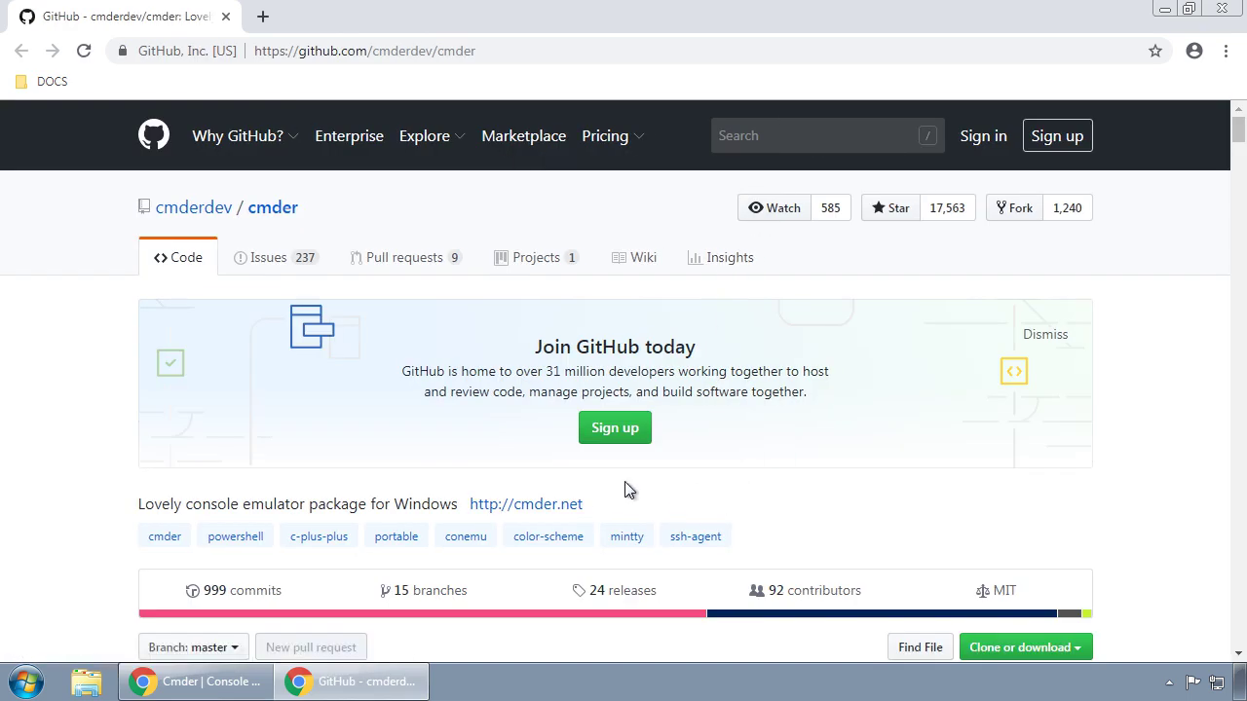
{"action": "scroll", "coordinate": [643, 442], "scroll_direction": "down", "scroll_amount": 5}
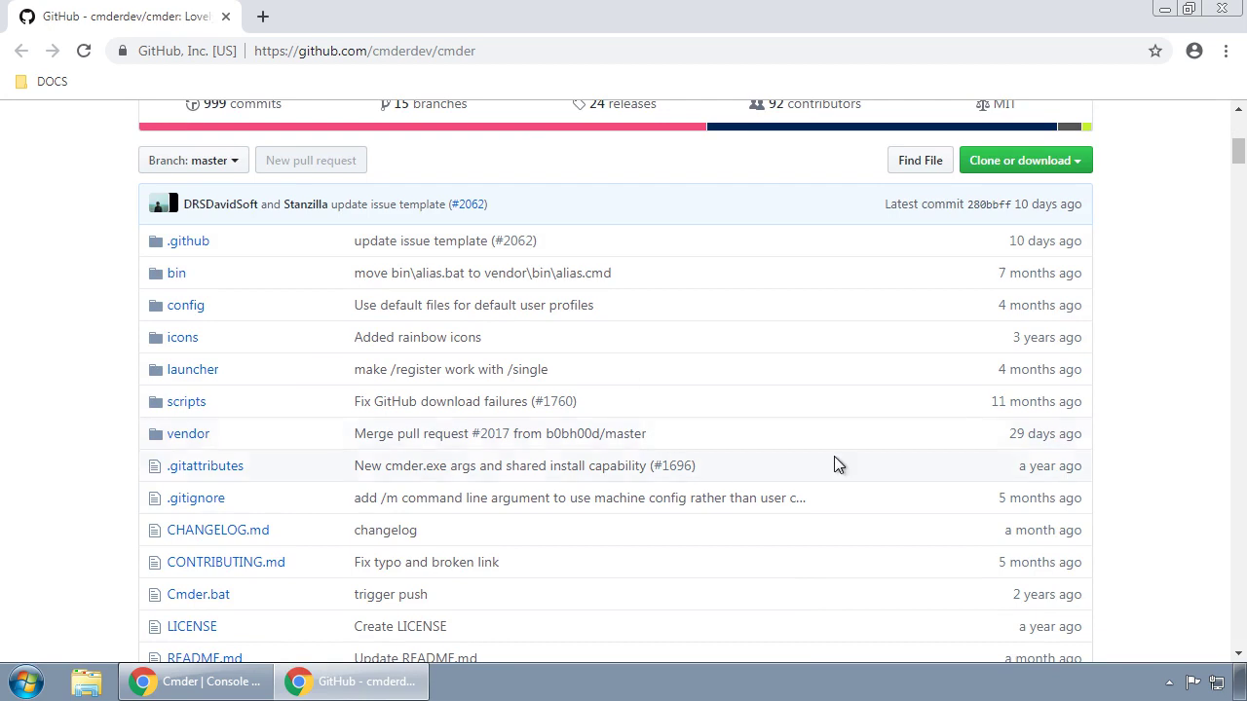
{"action": "scroll", "coordinate": [1090, 584], "scroll_direction": "down", "scroll_amount": 2}
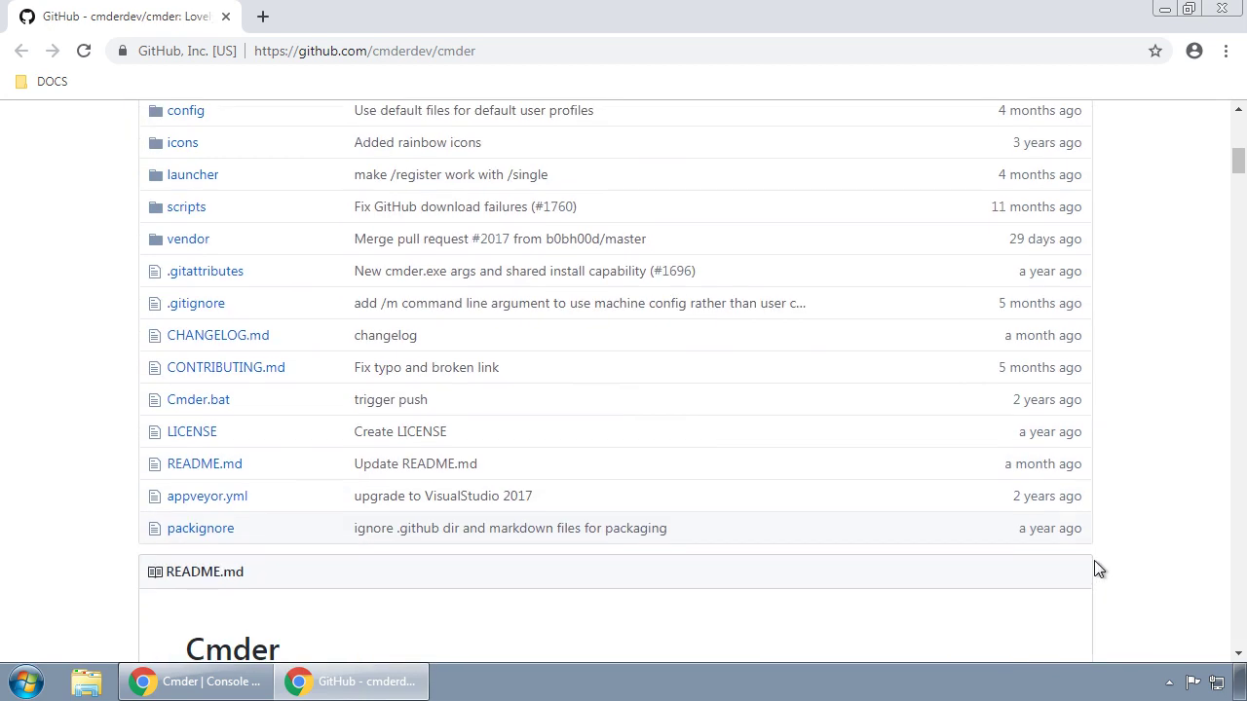
{"action": "scroll", "coordinate": [1088, 495], "scroll_direction": "up", "scroll_amount": 3}
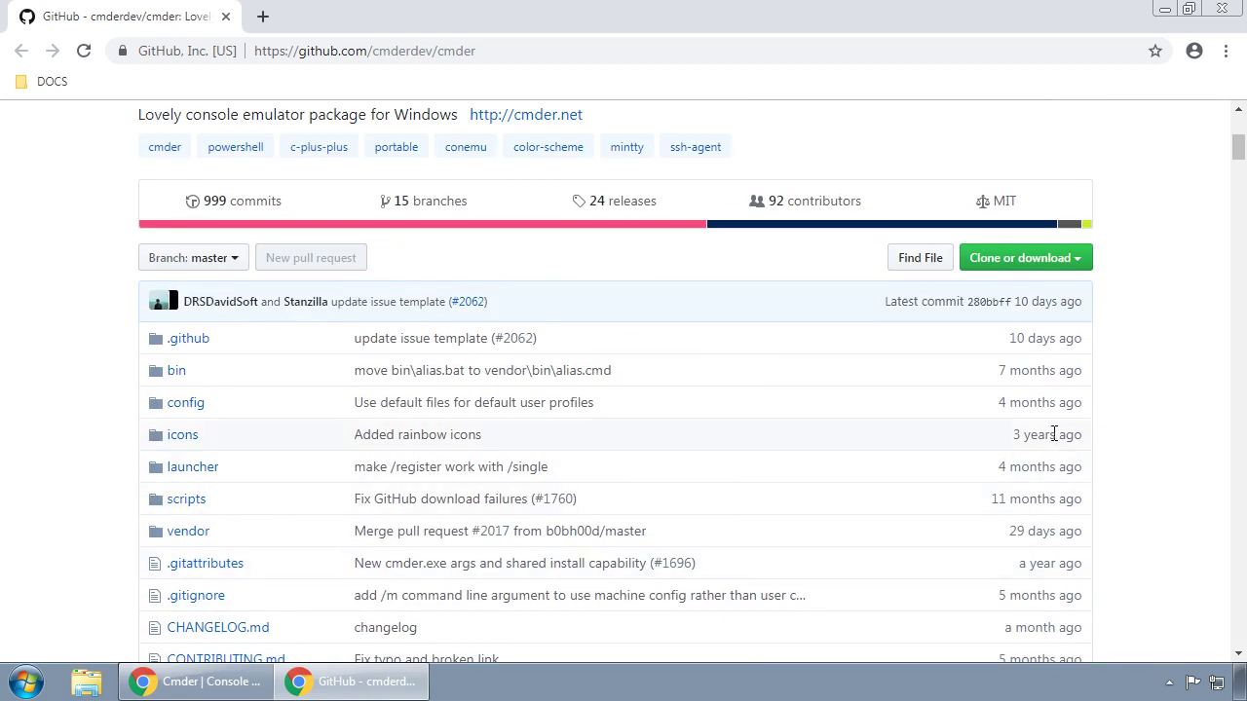
{"action": "mouse_move", "coordinate": [1054, 434]}
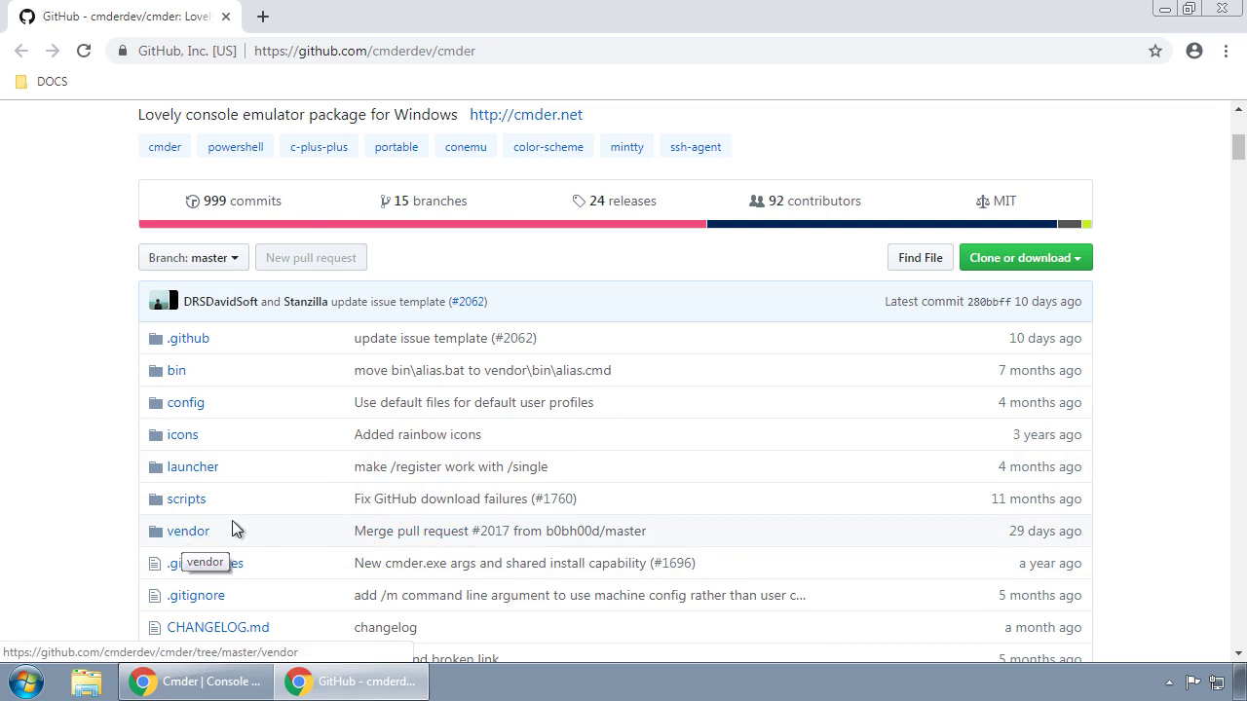
{"action": "scroll", "coordinate": [274, 531], "scroll_direction": "down", "scroll_amount": 1}
{"action": "scroll", "coordinate": [274, 531], "scroll_direction": "down", "scroll_amount": 1}
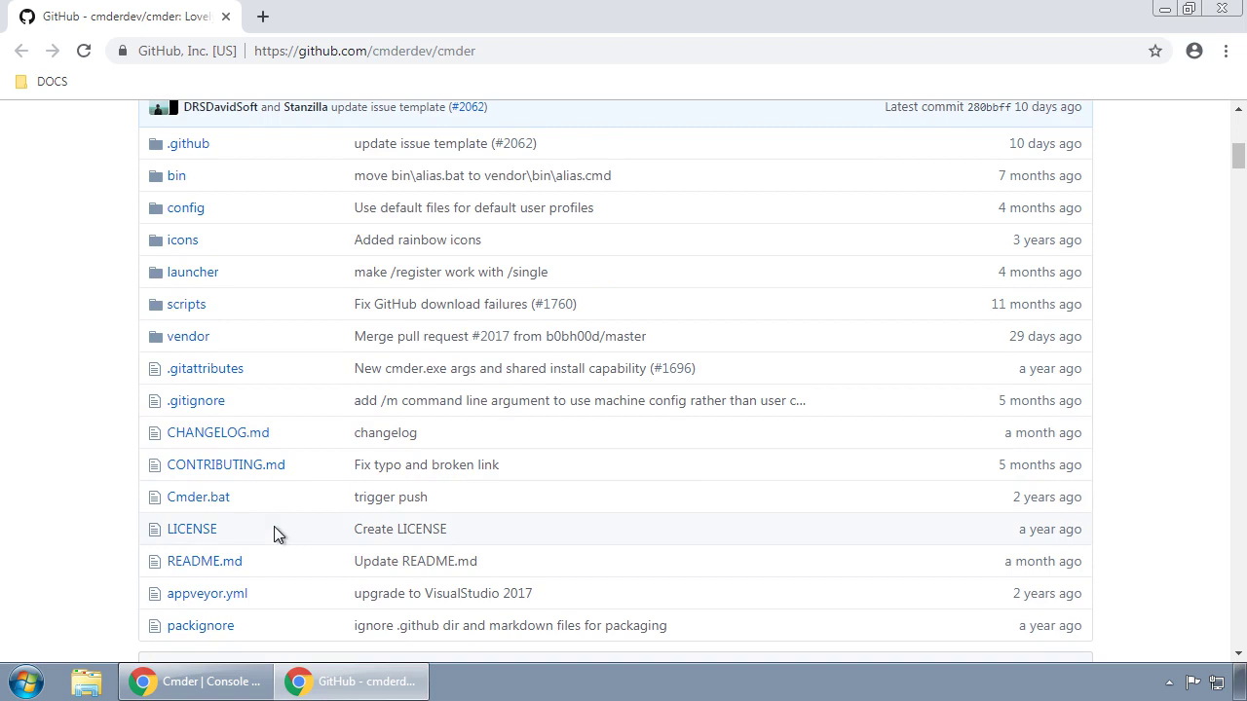
Look through the repository's vendor folder and return to the main cmder repository page.
{"action": "left_click", "coordinate": [188, 336]}
{"action": "scroll", "coordinate": [311, 458], "scroll_direction": "down", "scroll_amount": 5}
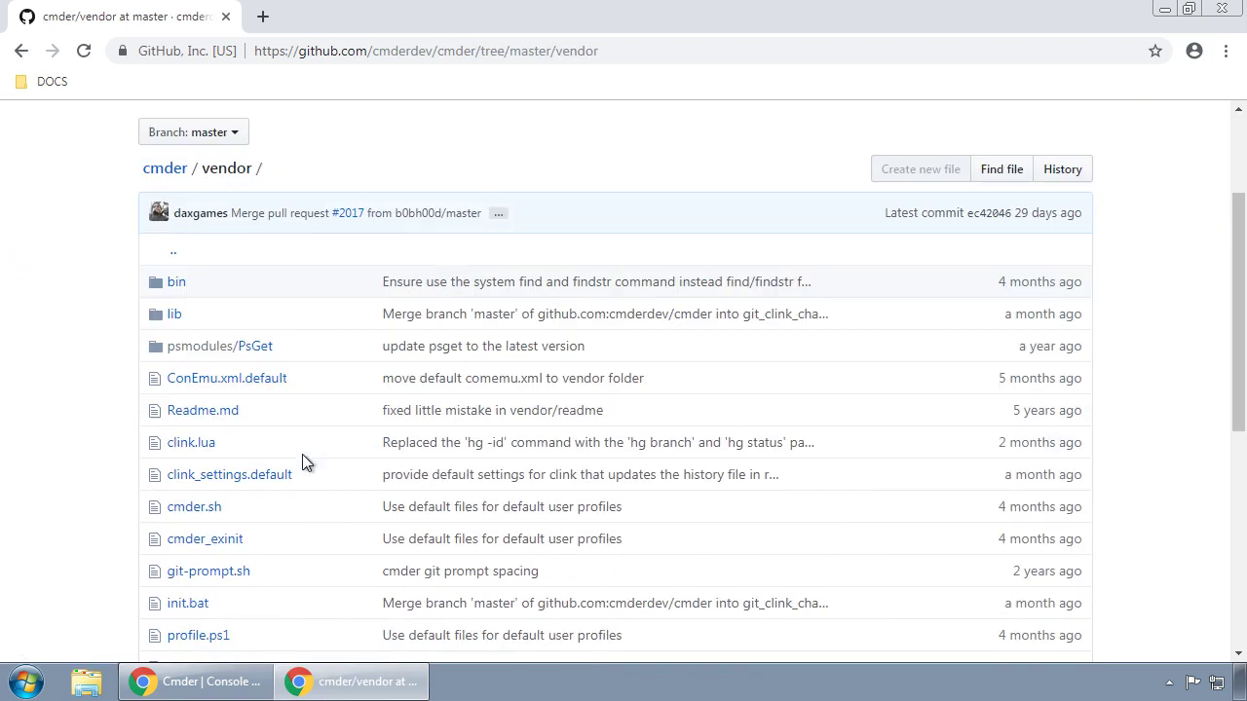
{"action": "scroll", "coordinate": [312, 472], "scroll_direction": "up", "scroll_amount": 5}
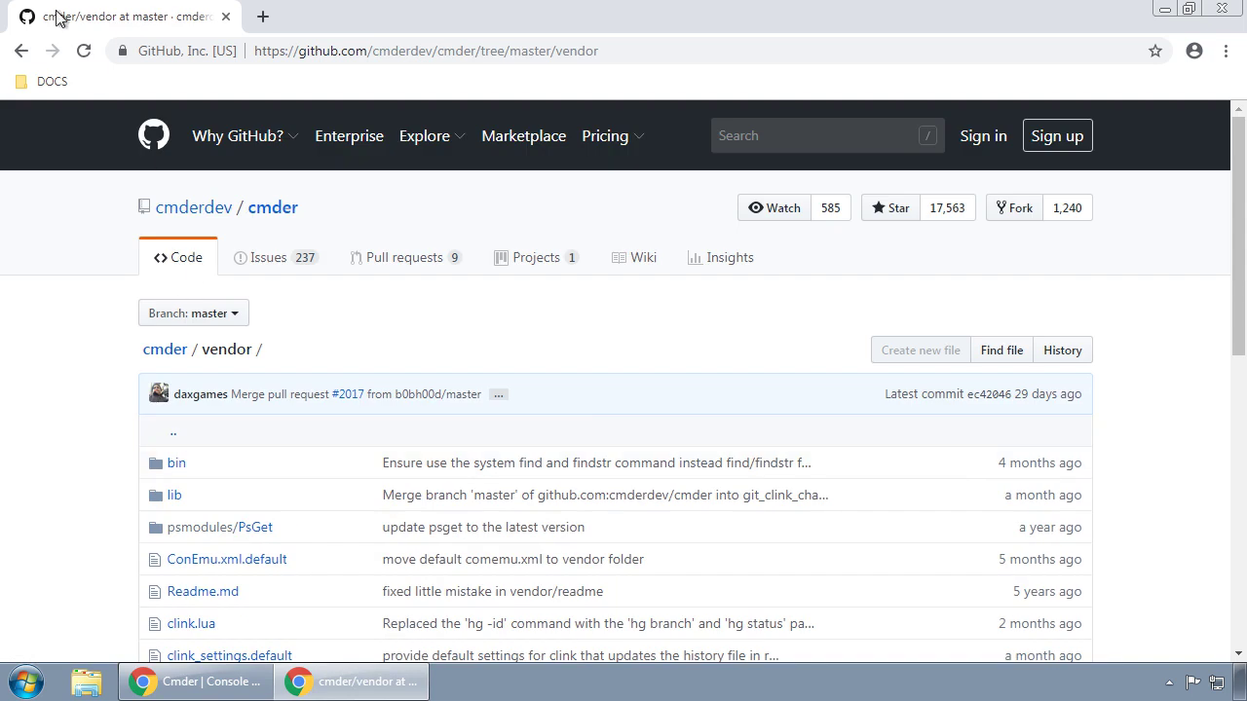
{"action": "left_click", "coordinate": [22, 51]}
{"action": "scroll", "coordinate": [593, 322], "scroll_direction": "up", "scroll_amount": 5}
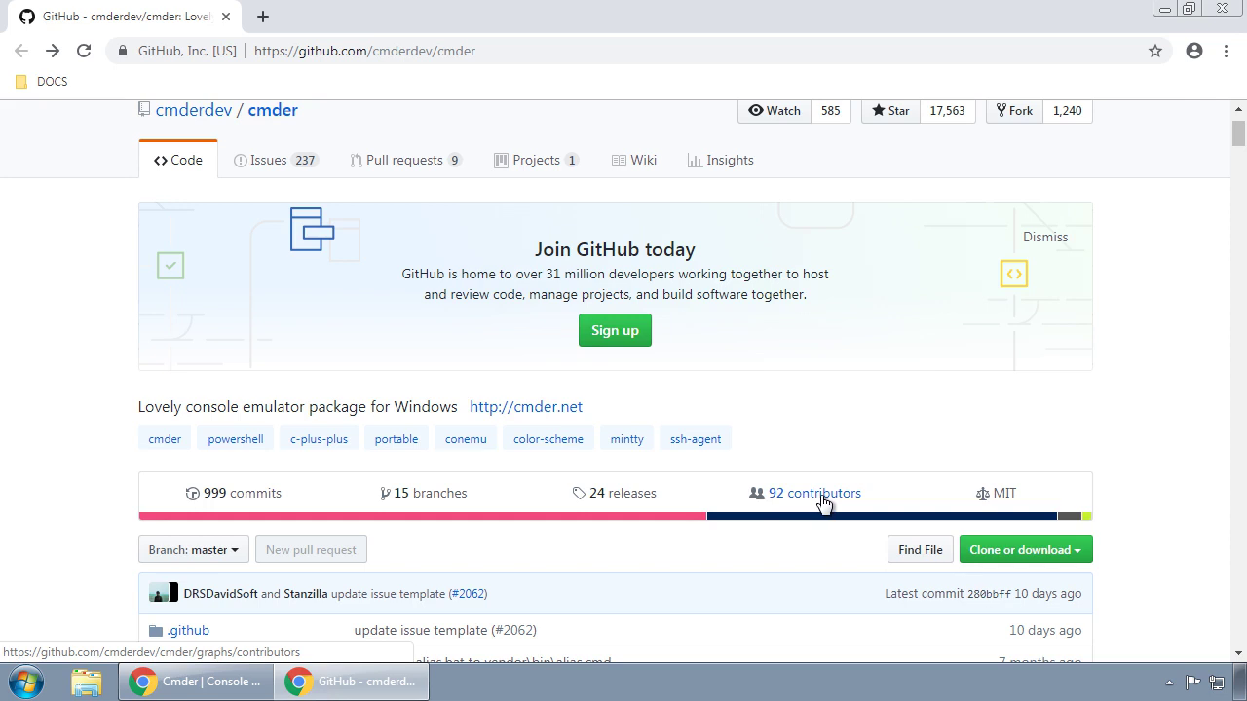
Review the README's Why use it and Installation sections, and close the GitHub repository page.
{"action": "scroll", "coordinate": [824, 502], "scroll_direction": "down", "scroll_amount": 1}
{"action": "scroll", "coordinate": [823, 502], "scroll_direction": "down", "scroll_amount": 9}
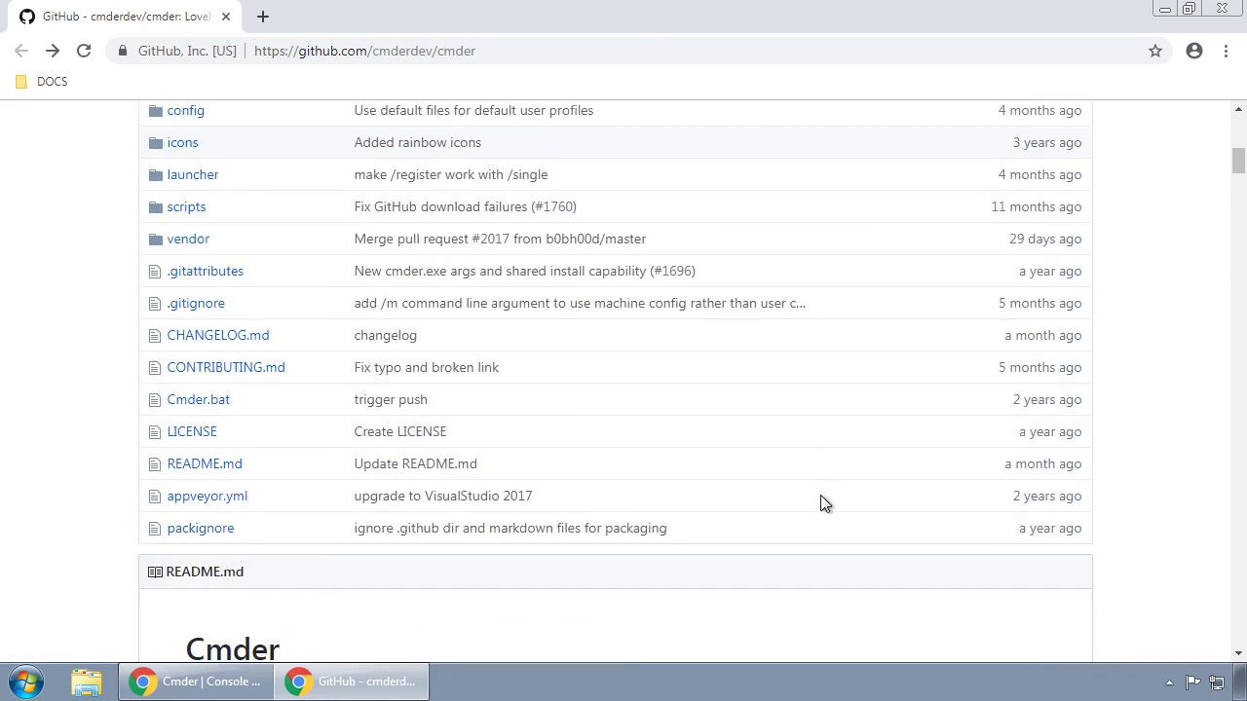
{"action": "scroll", "coordinate": [824, 503], "scroll_direction": "down", "scroll_amount": 7}
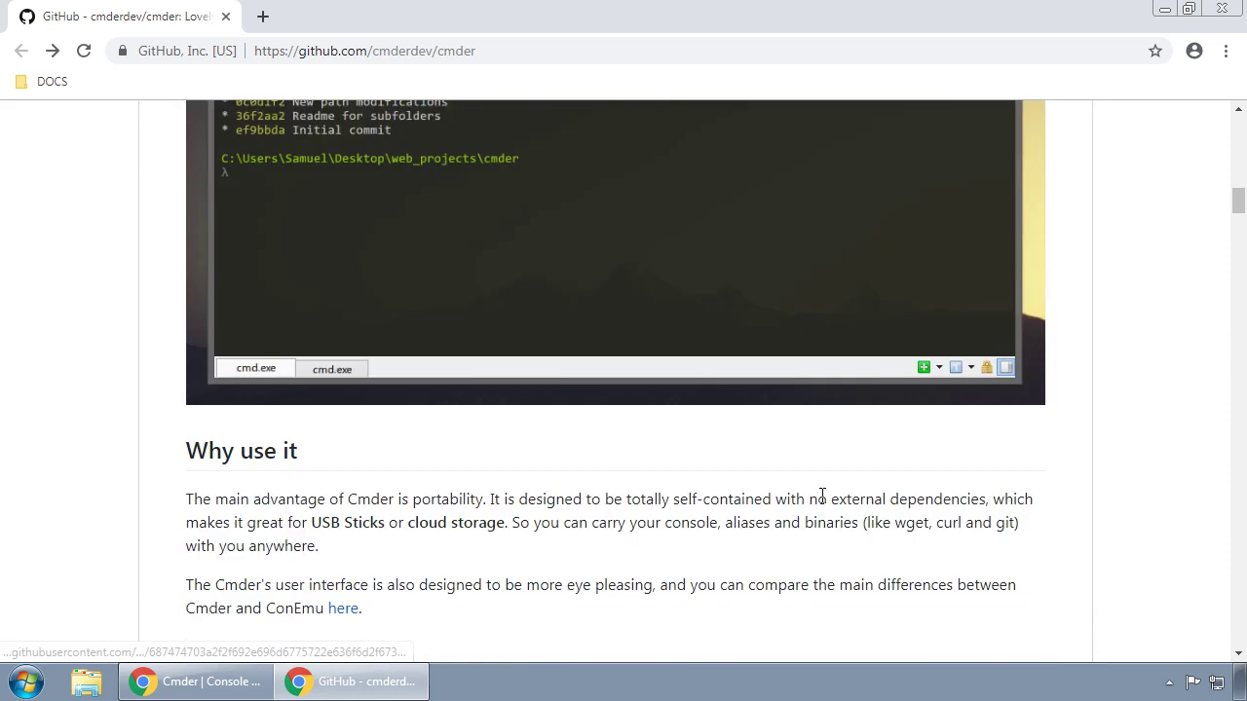
{"action": "scroll", "coordinate": [823, 497], "scroll_direction": "down", "scroll_amount": 1}
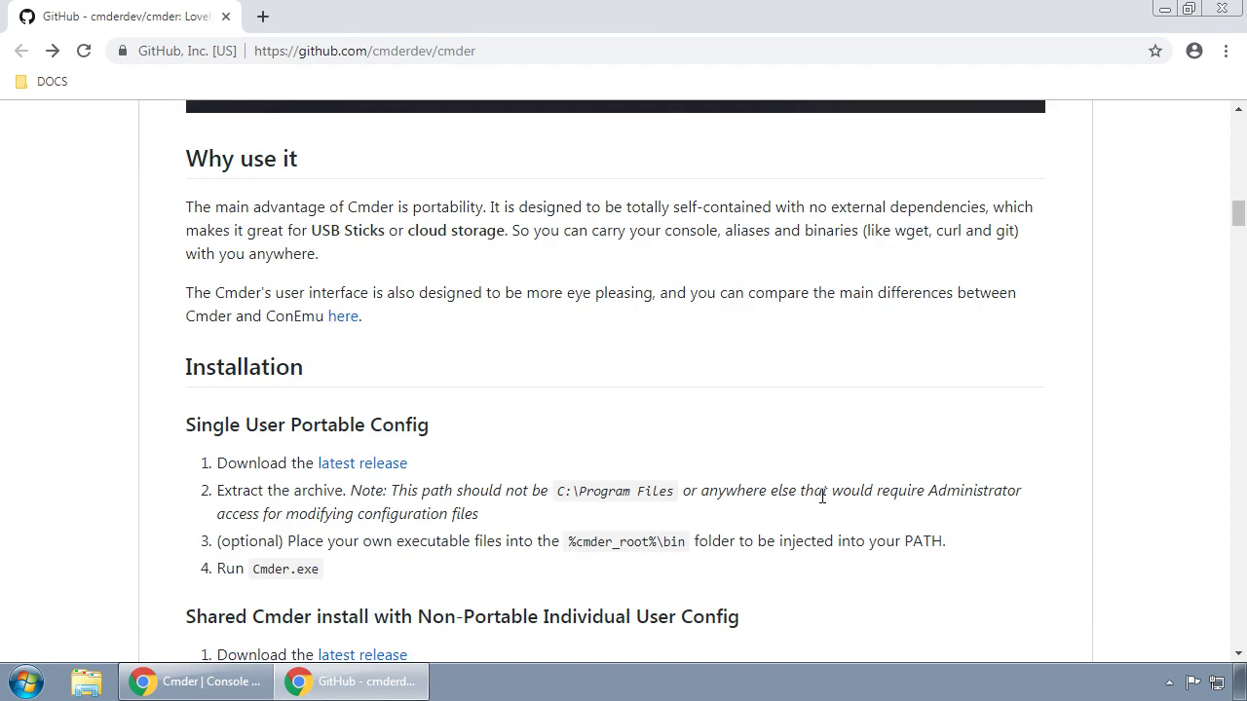
{"action": "left_click", "coordinate": [225, 16]}
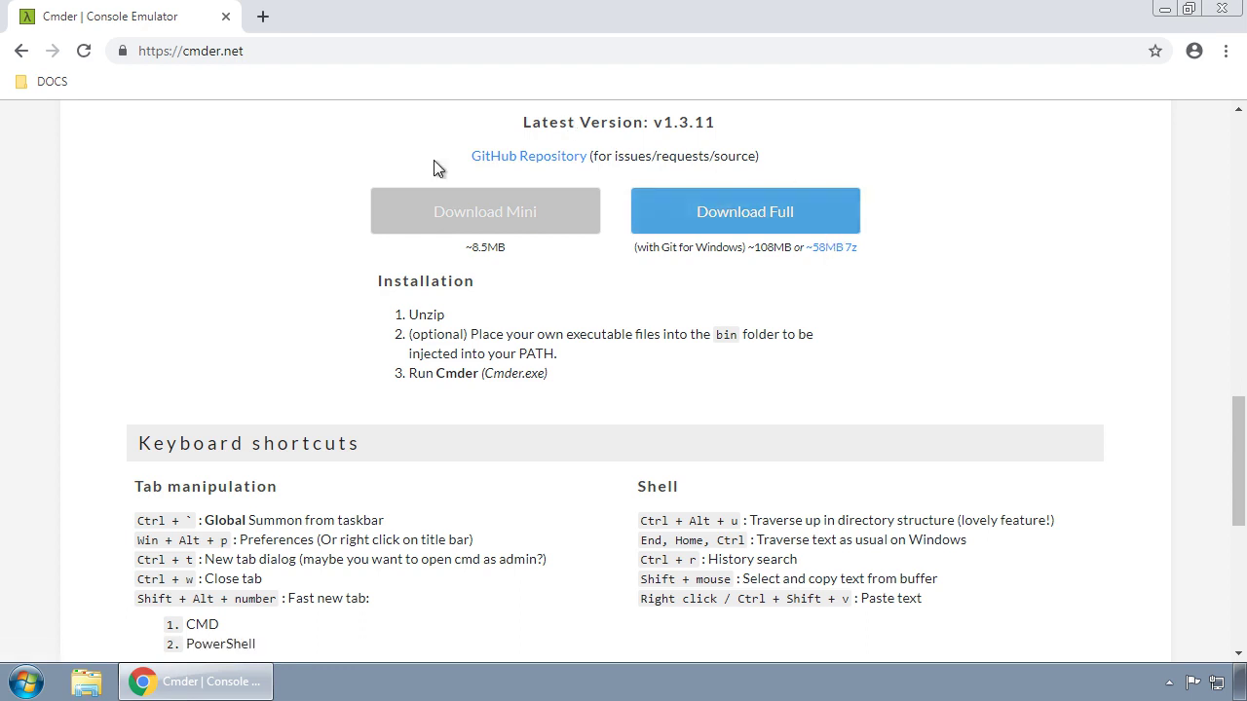
Download the full Cmder version as the ~58MB 7z archive and open cmder.7z to see its contents.
{"action": "left_click", "coordinate": [832, 249]}
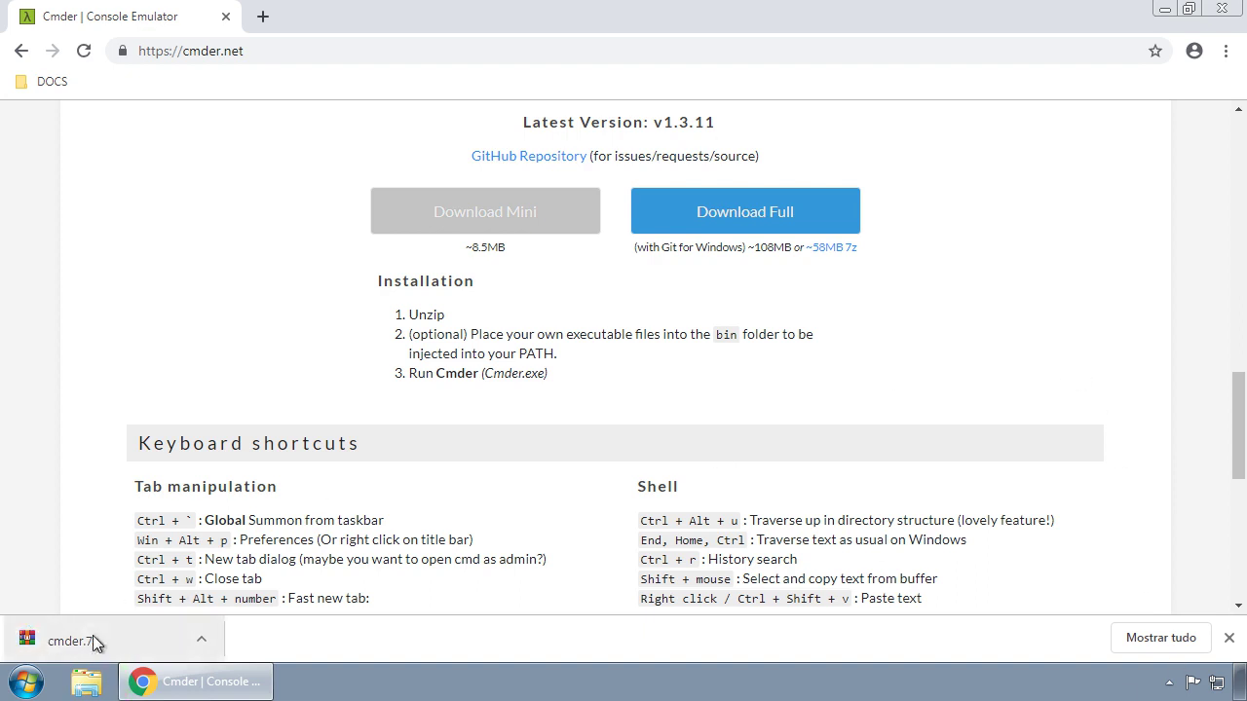
{"action": "left_click", "coordinate": [96, 633]}
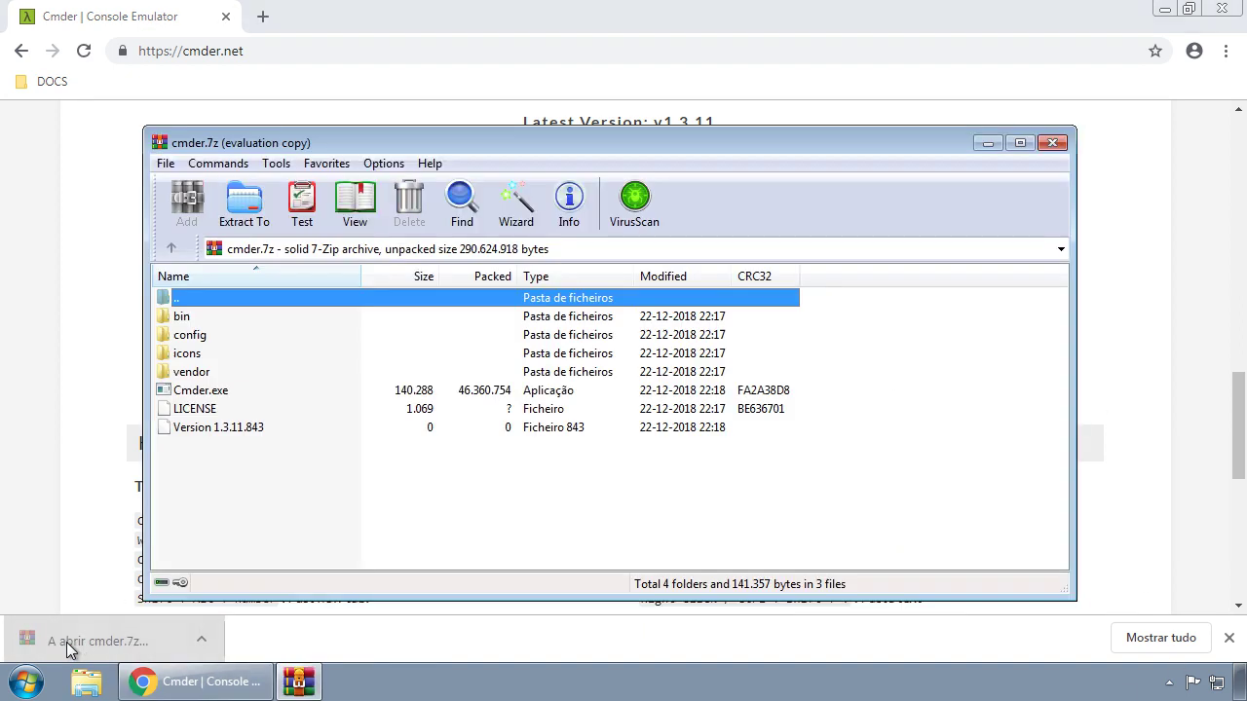
{"action": "left_click", "coordinate": [309, 473]}
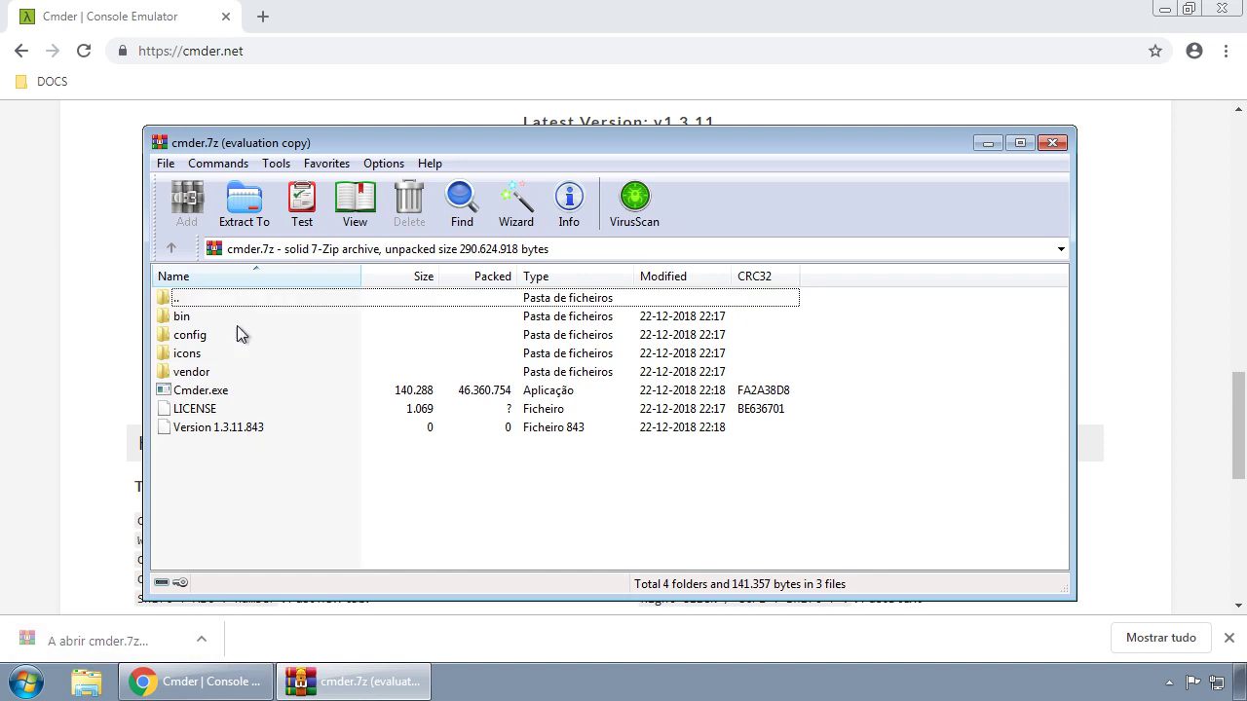
{"action": "left_click", "coordinate": [205, 395]}
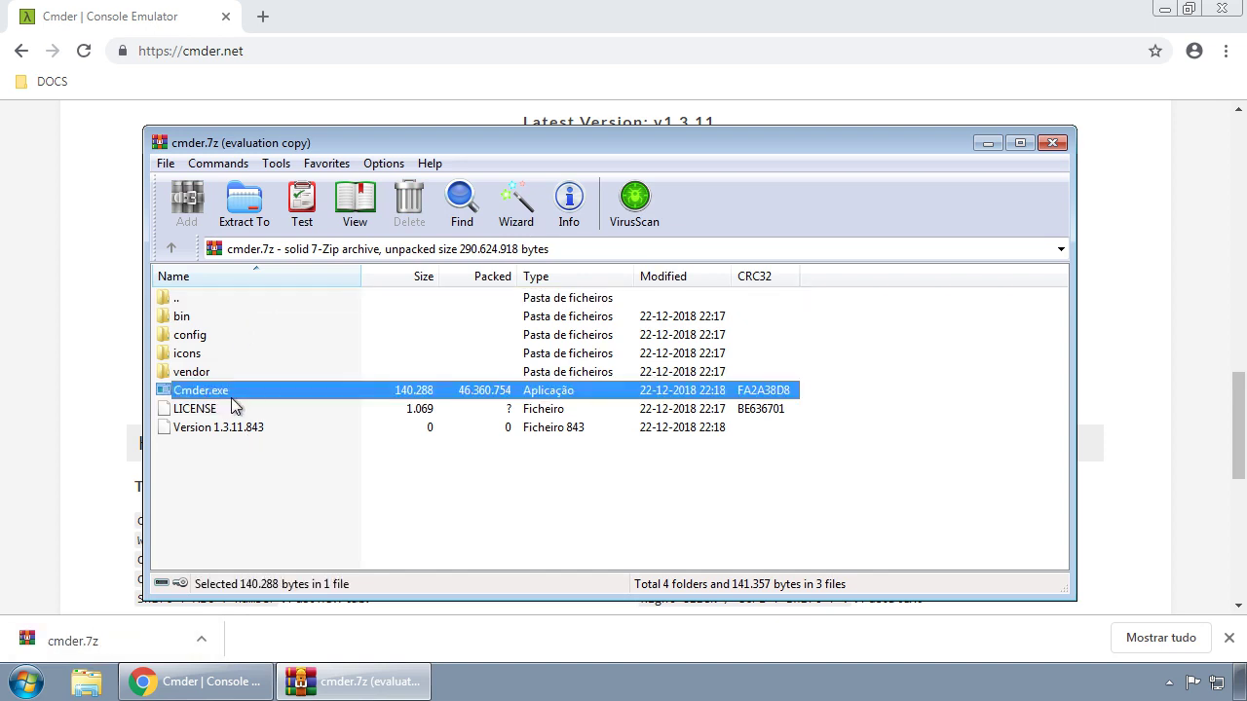
Look through the archive's vendor folder, including the git-for-windows entry, and return to the archive root.
{"action": "double_click", "coordinate": [229, 372]}
{"action": "scroll", "coordinate": [231, 439], "scroll_direction": "down", "scroll_amount": 2}
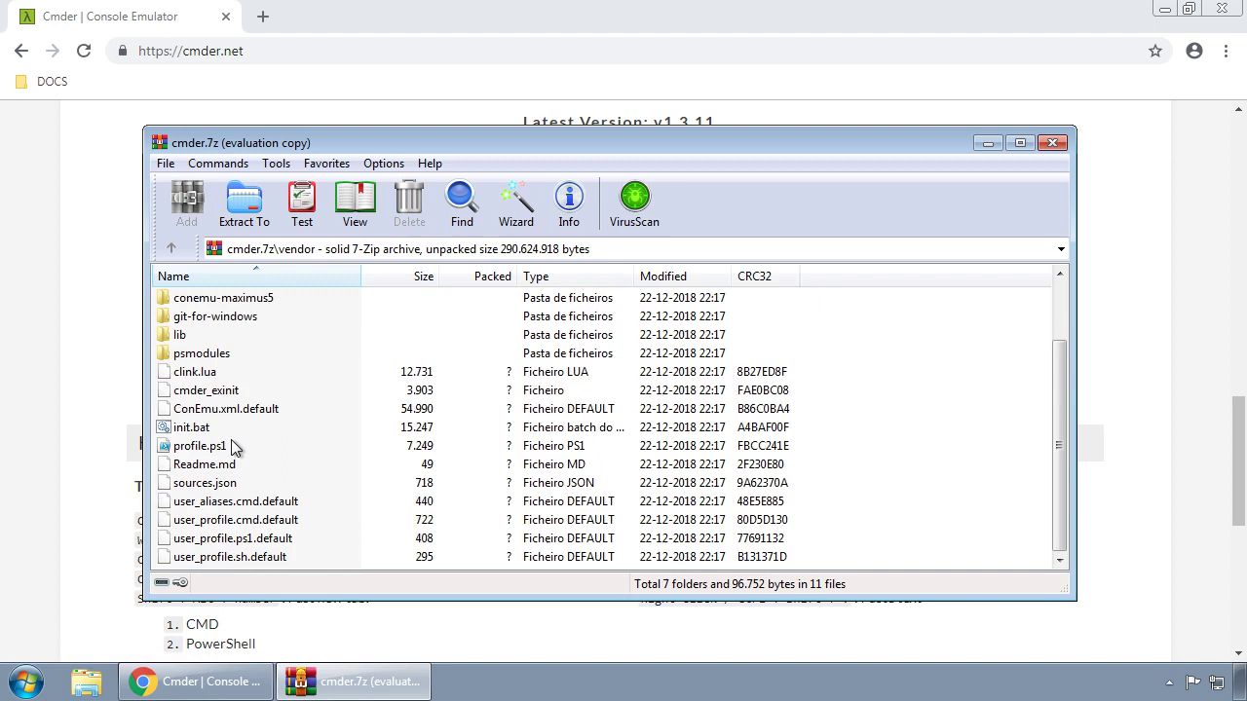
{"action": "scroll", "coordinate": [235, 450], "scroll_direction": "up", "scroll_amount": 2}
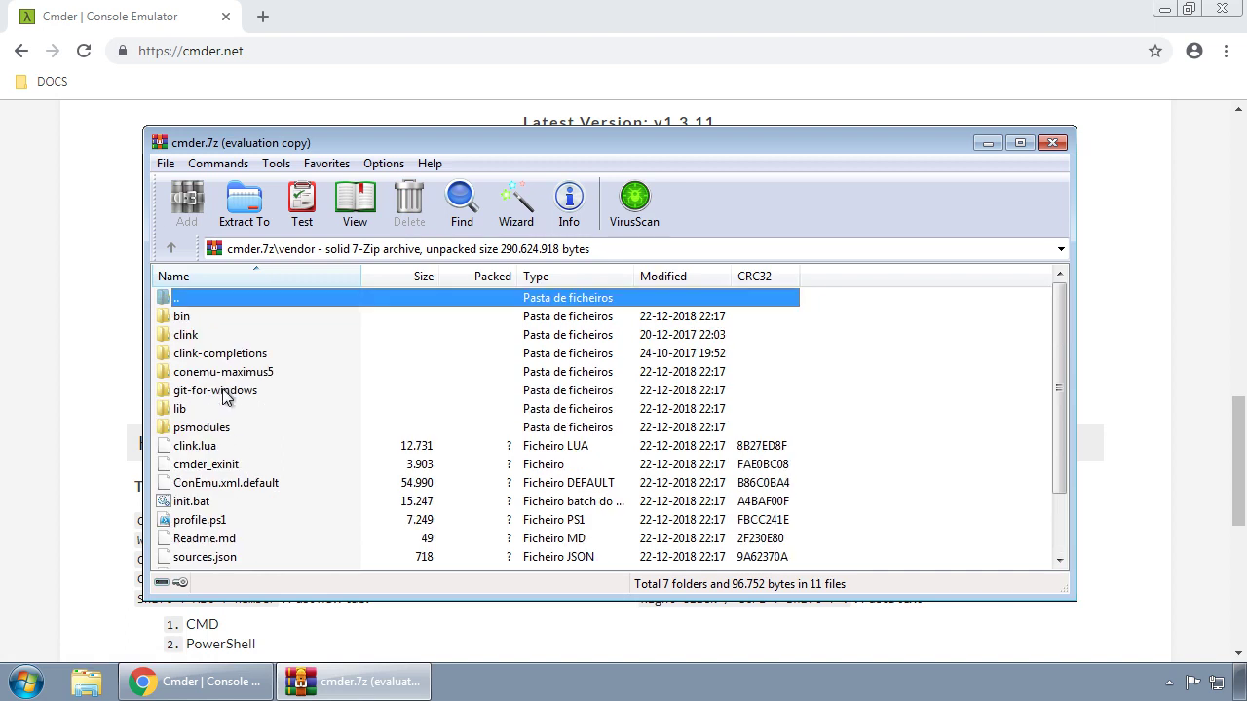
{"action": "double_click", "coordinate": [200, 390]}
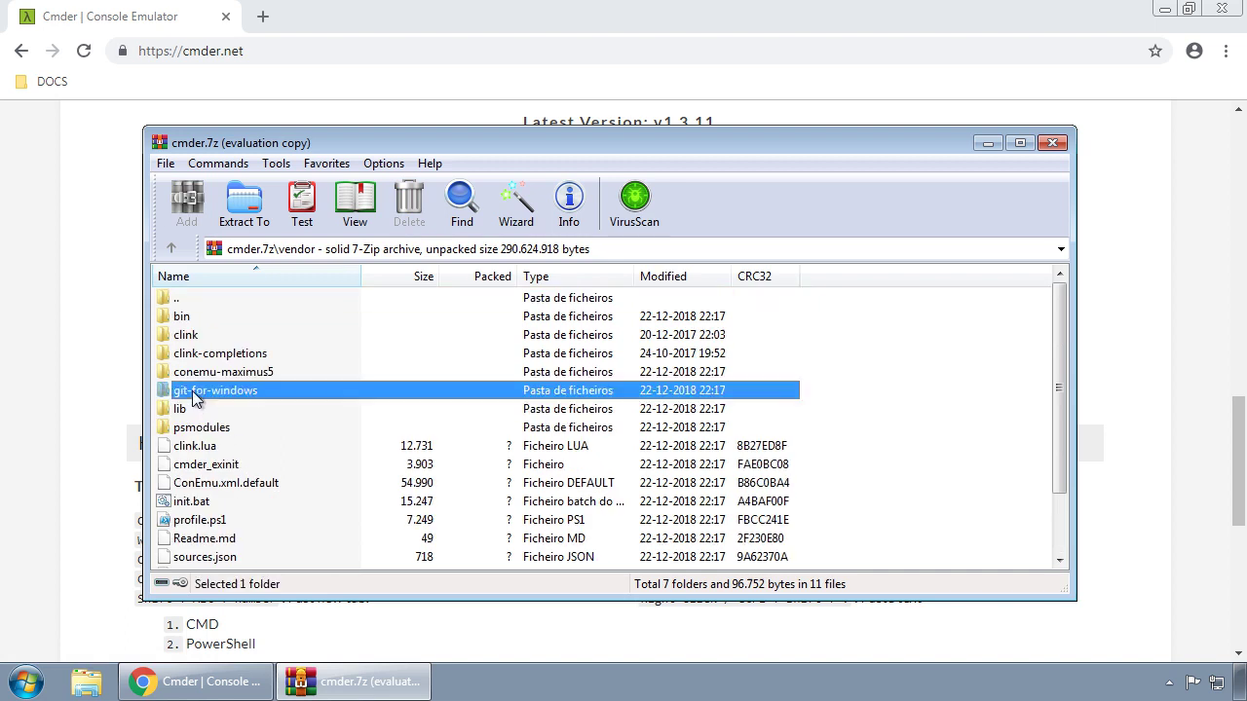
{"action": "double_click", "coordinate": [176, 300]}
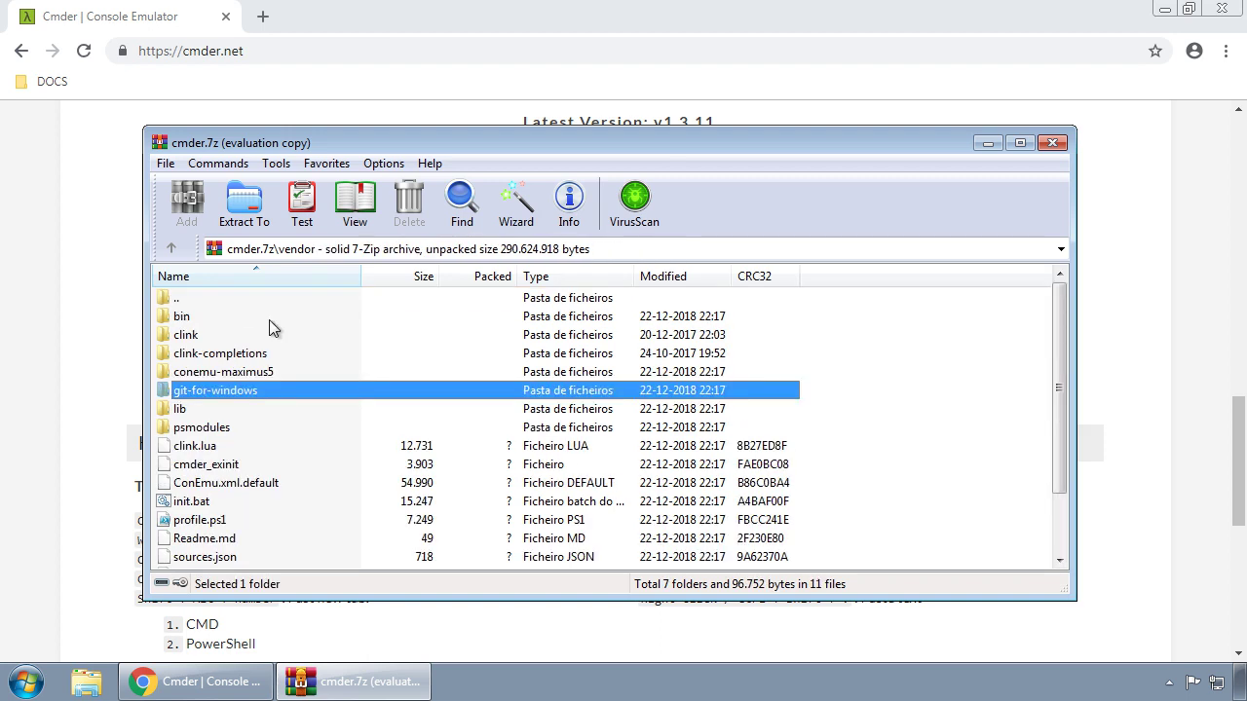
{"action": "double_click", "coordinate": [188, 298]}
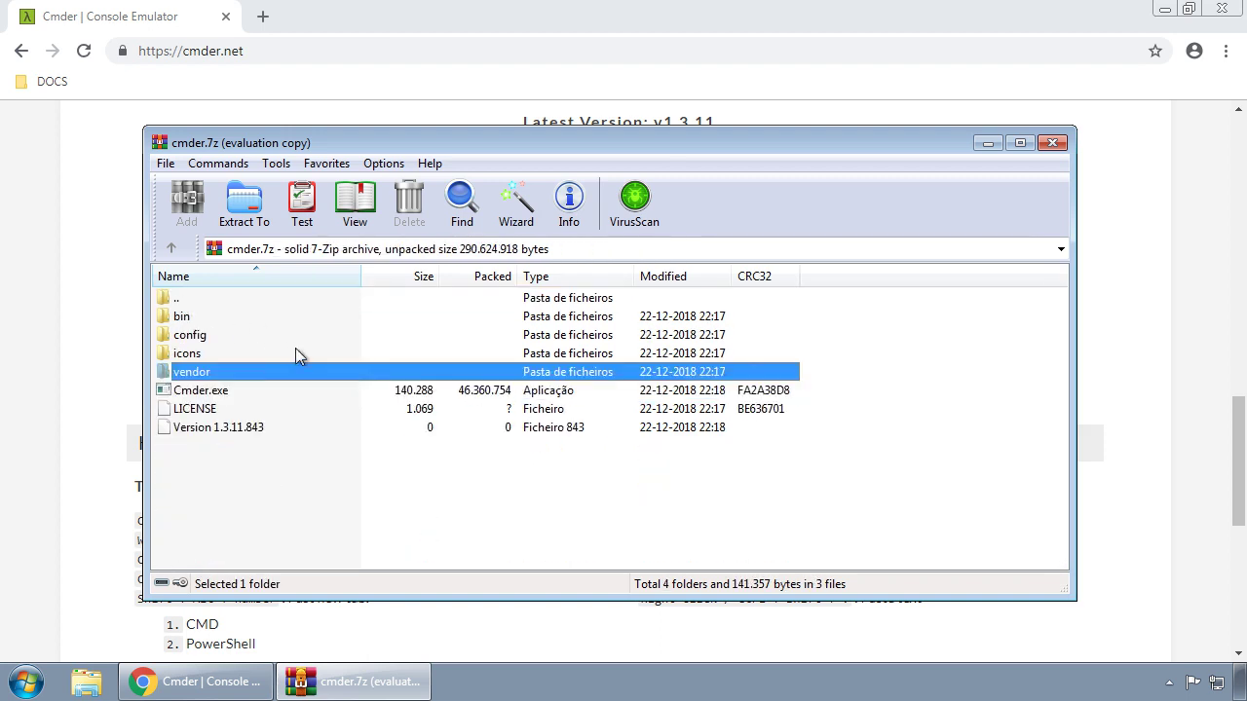
Check the contents of the archive's bin folder and go back to the archive root.
{"action": "left_click", "coordinate": [293, 491]}
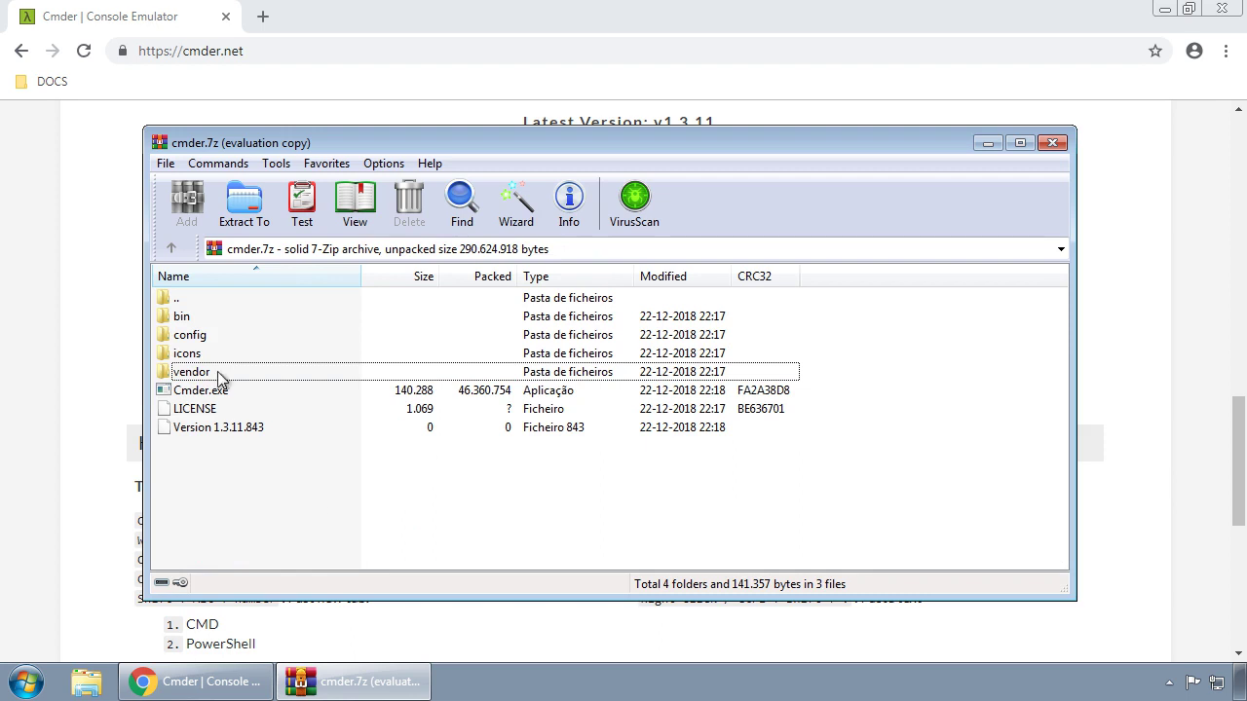
{"action": "double_click", "coordinate": [183, 316]}
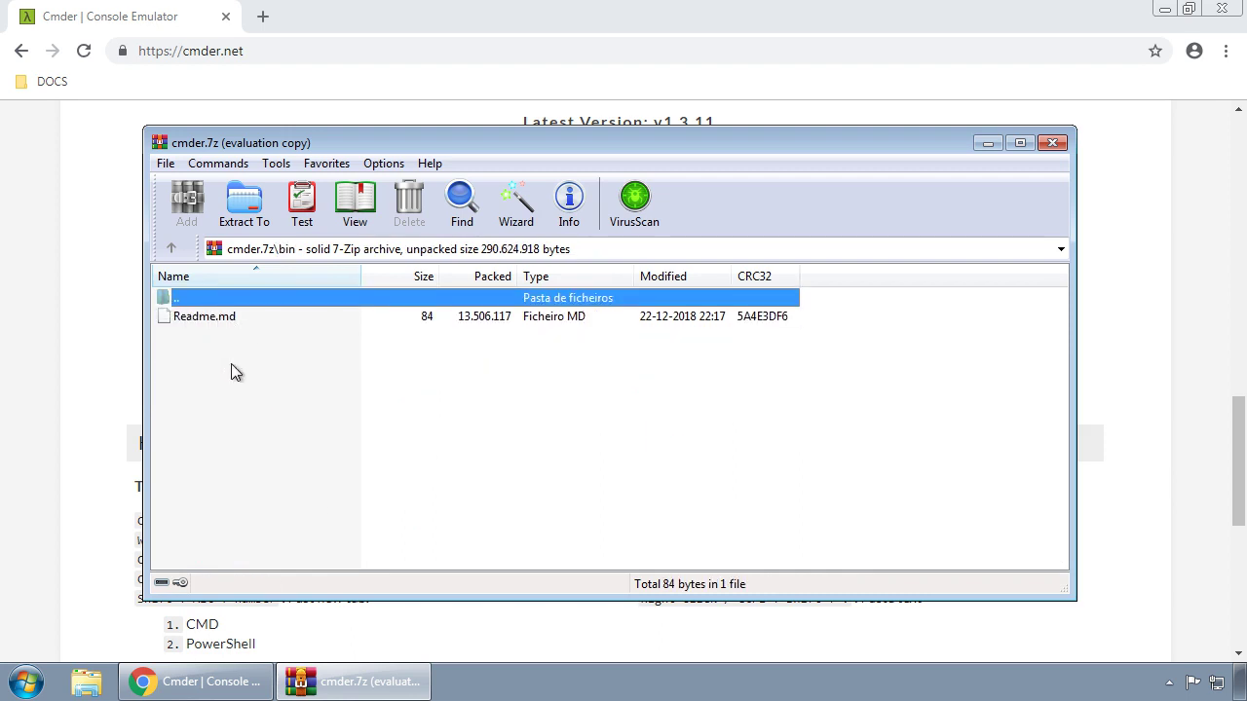
{"action": "left_click", "coordinate": [249, 364]}
{"action": "left_click", "coordinate": [177, 299]}
{"action": "double_click", "coordinate": [164, 298]}
{"action": "left_click", "coordinate": [273, 495]}
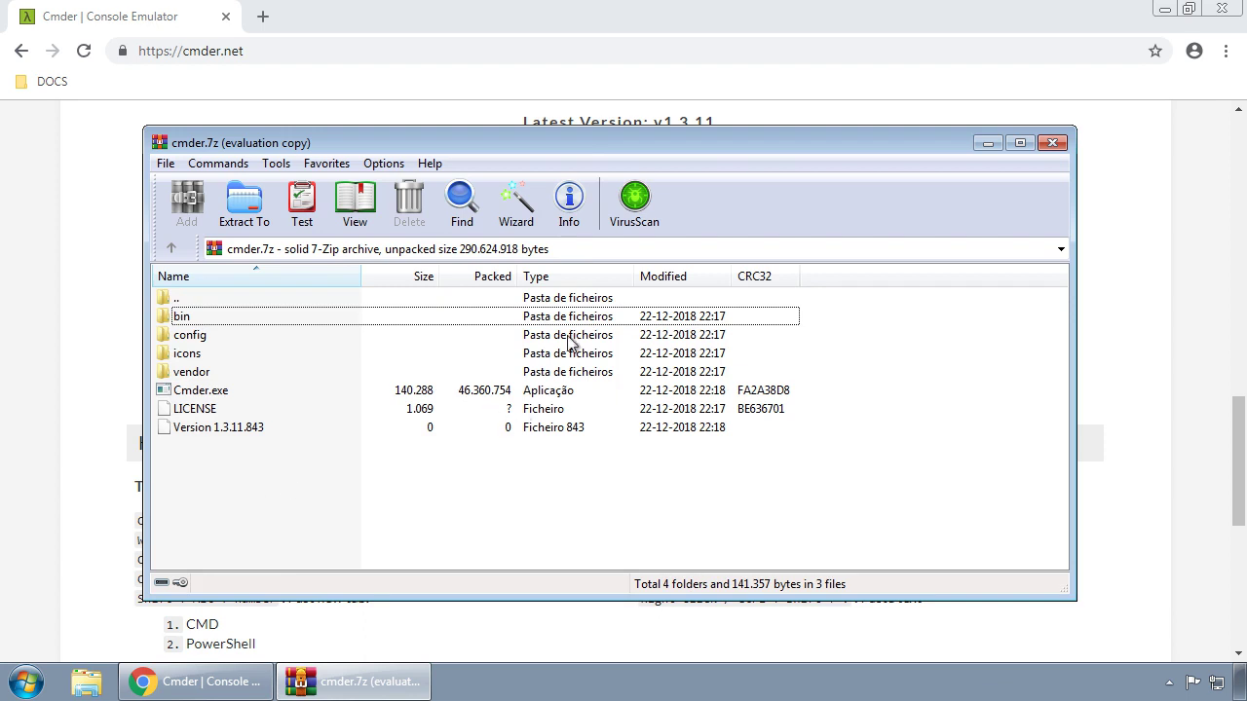
Minimize the browser and open the Programas (x86) folder on Disco Local (C:) alongside the archive window.
{"action": "left_click_drag", "start_coordinate": [610, 143], "coordinate": [668, 151]}
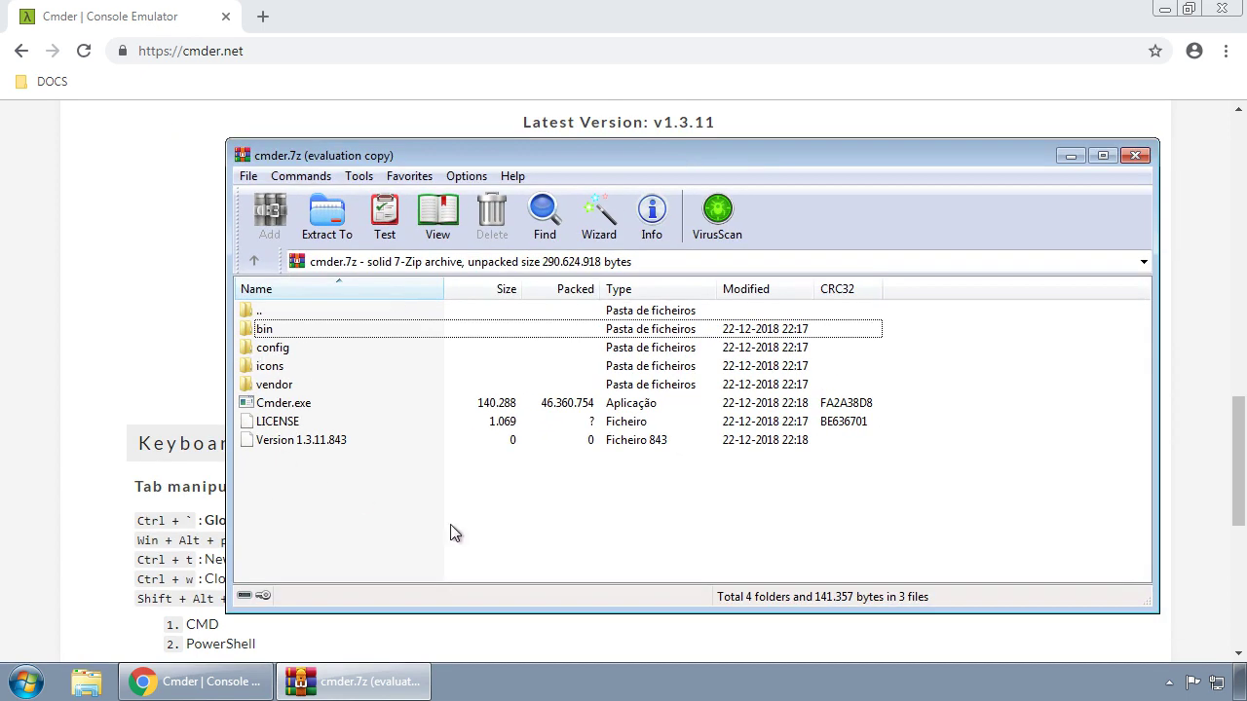
{"action": "left_click", "coordinate": [1164, 18]}
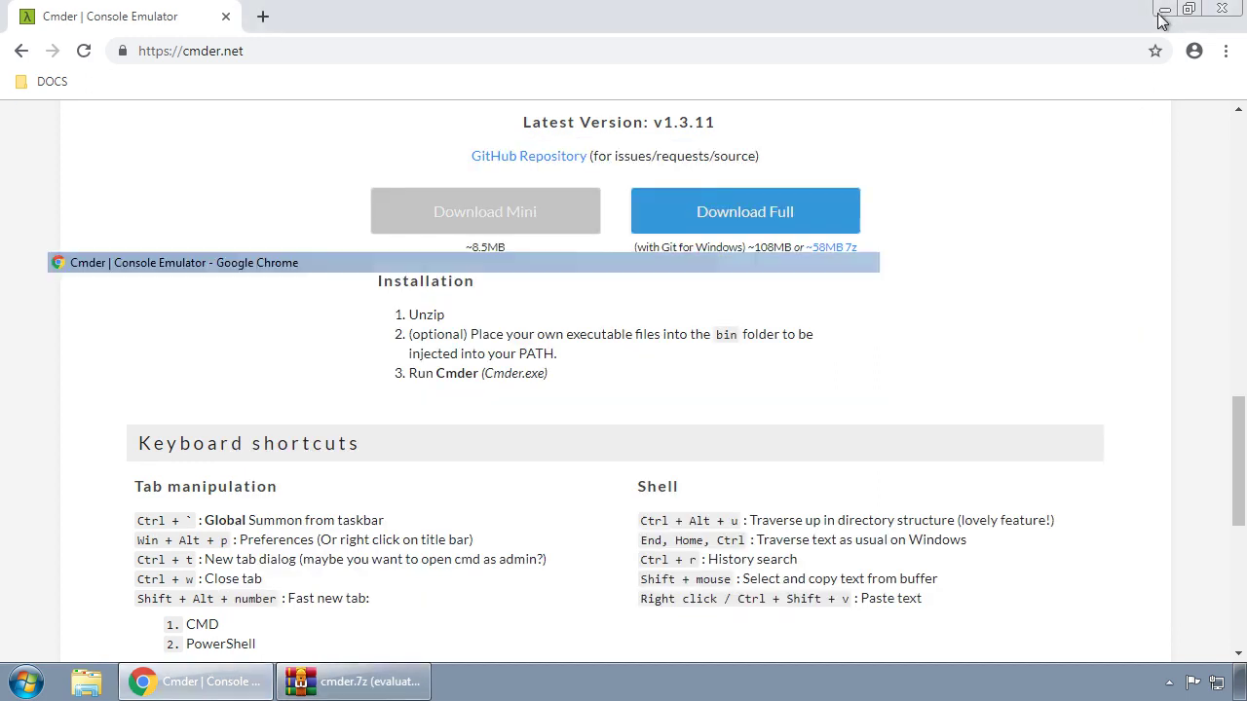
{"action": "double_click", "coordinate": [36, 27]}
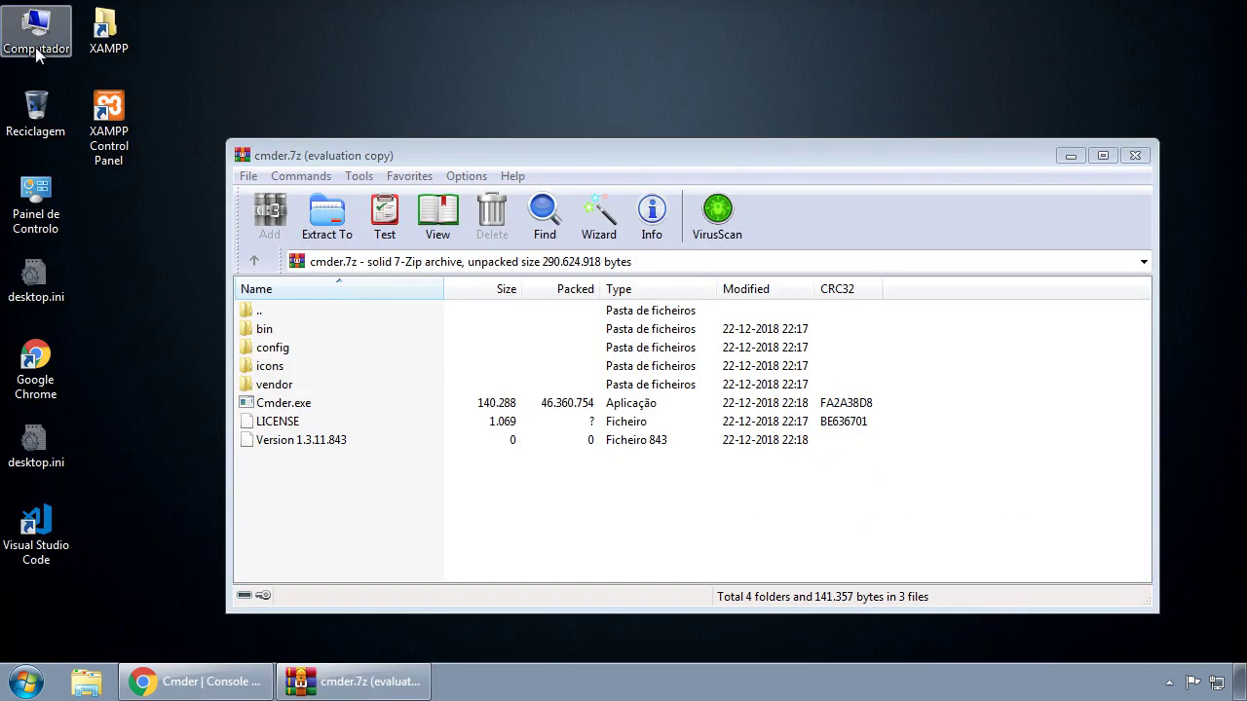
{"action": "double_click", "coordinate": [820, 214]}
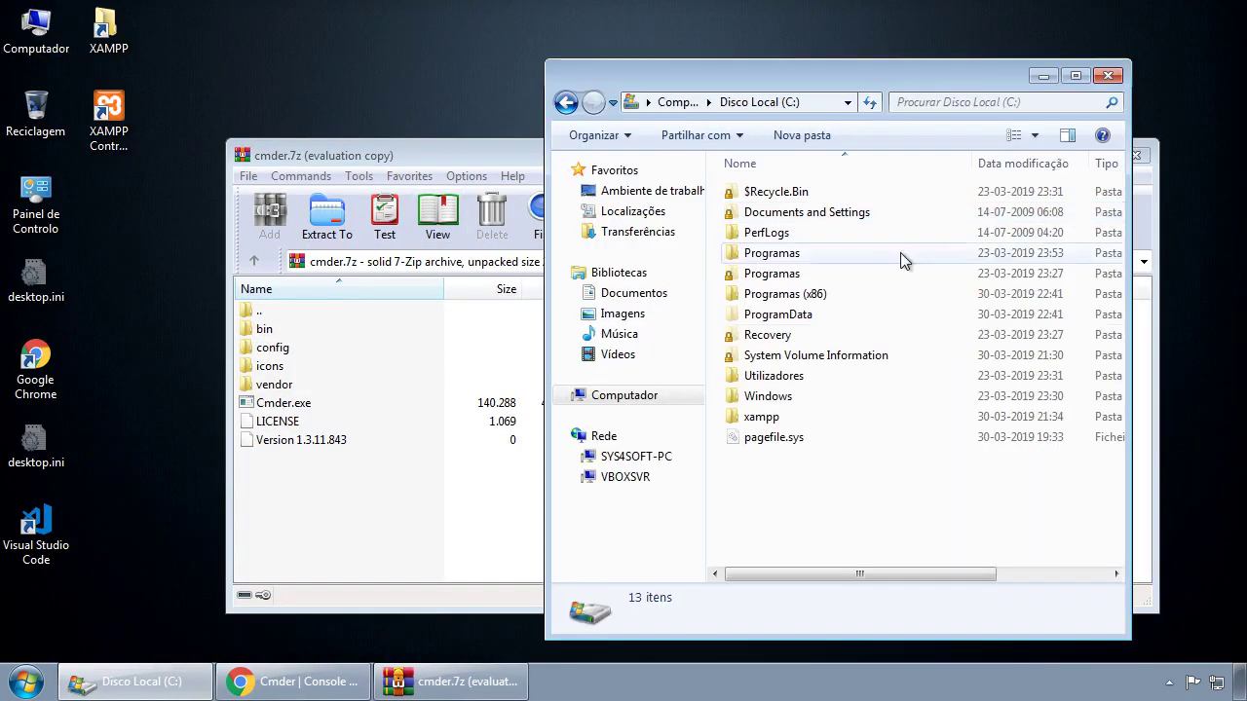
{"action": "left_click_drag", "start_coordinate": [835, 76], "coordinate": [627, 32]}
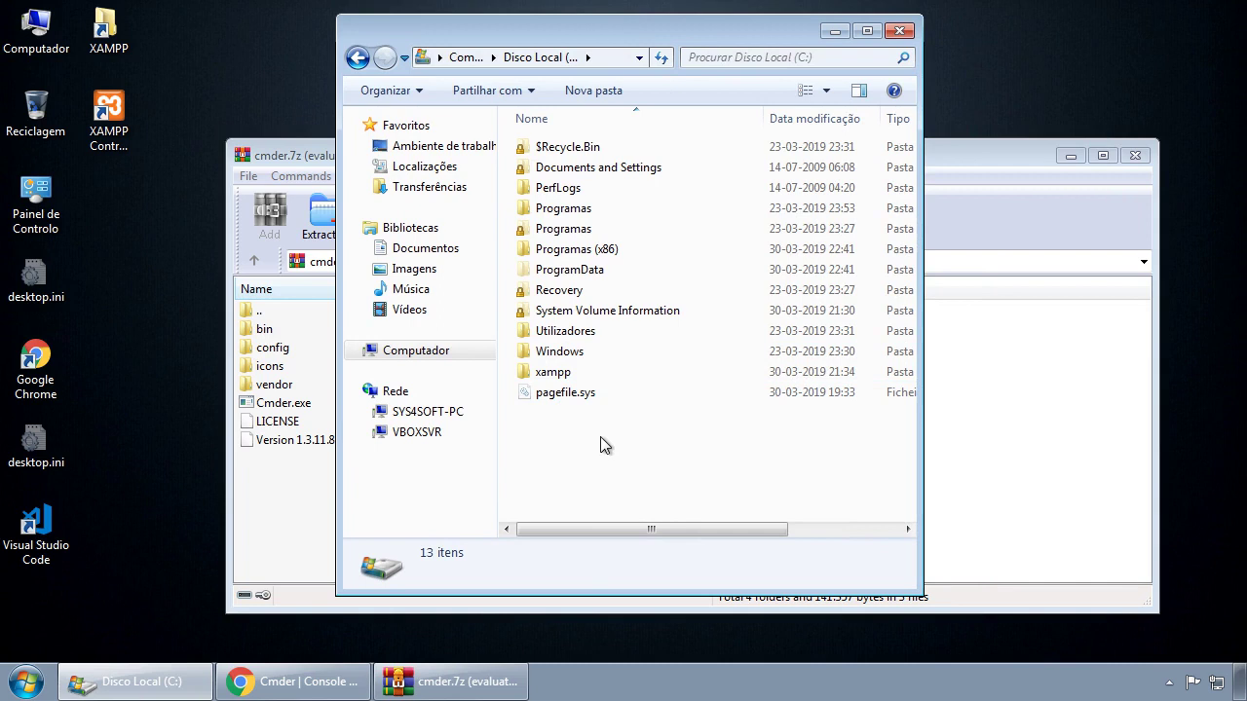
{"action": "double_click", "coordinate": [558, 250]}
Move the archive window aside and create a new folder named cmder in Programas (x86).
{"action": "left_click", "coordinate": [992, 155]}
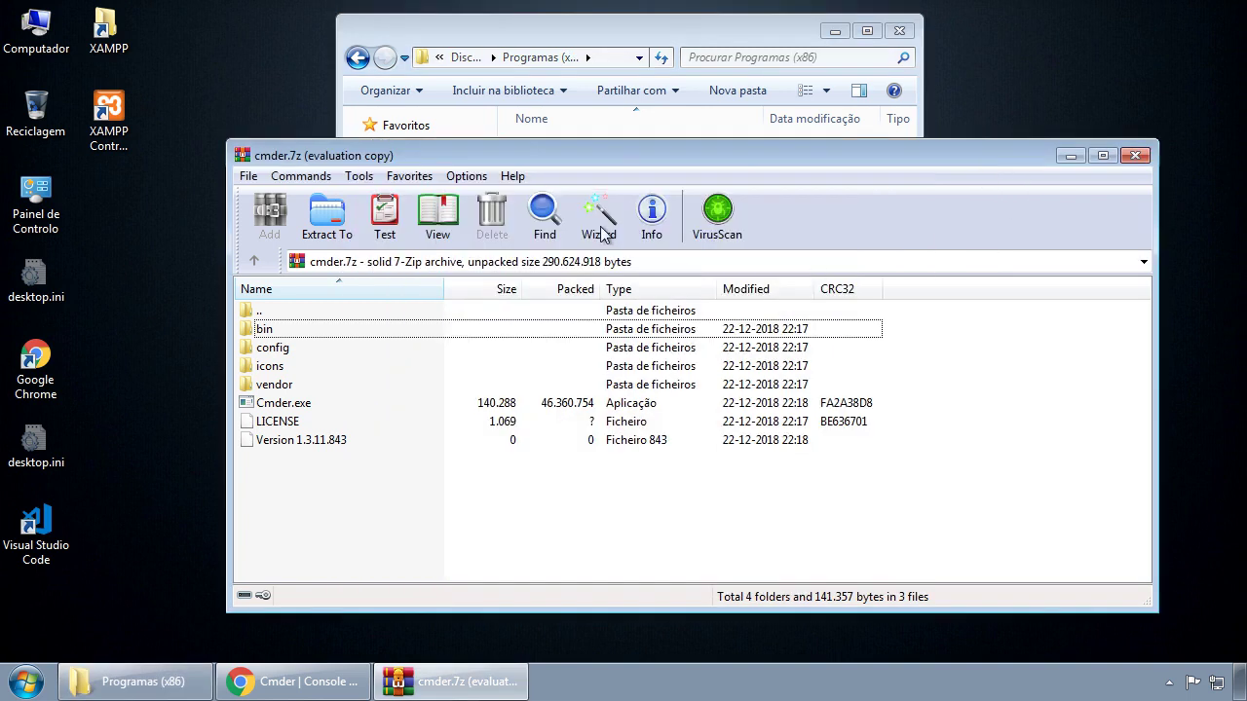
{"action": "left_click_drag", "start_coordinate": [609, 155], "coordinate": [1030, 215]}
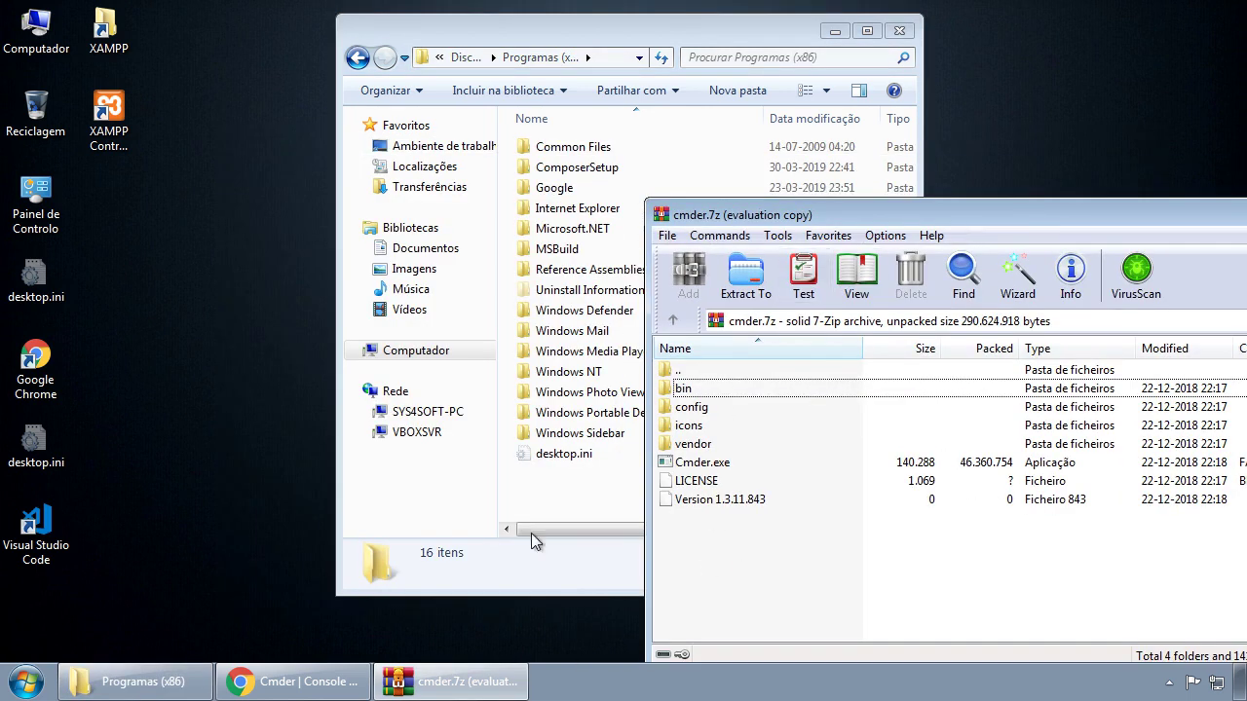
{"action": "right_click", "coordinate": [547, 493]}
{"action": "mouse_move", "coordinate": [609, 444]}
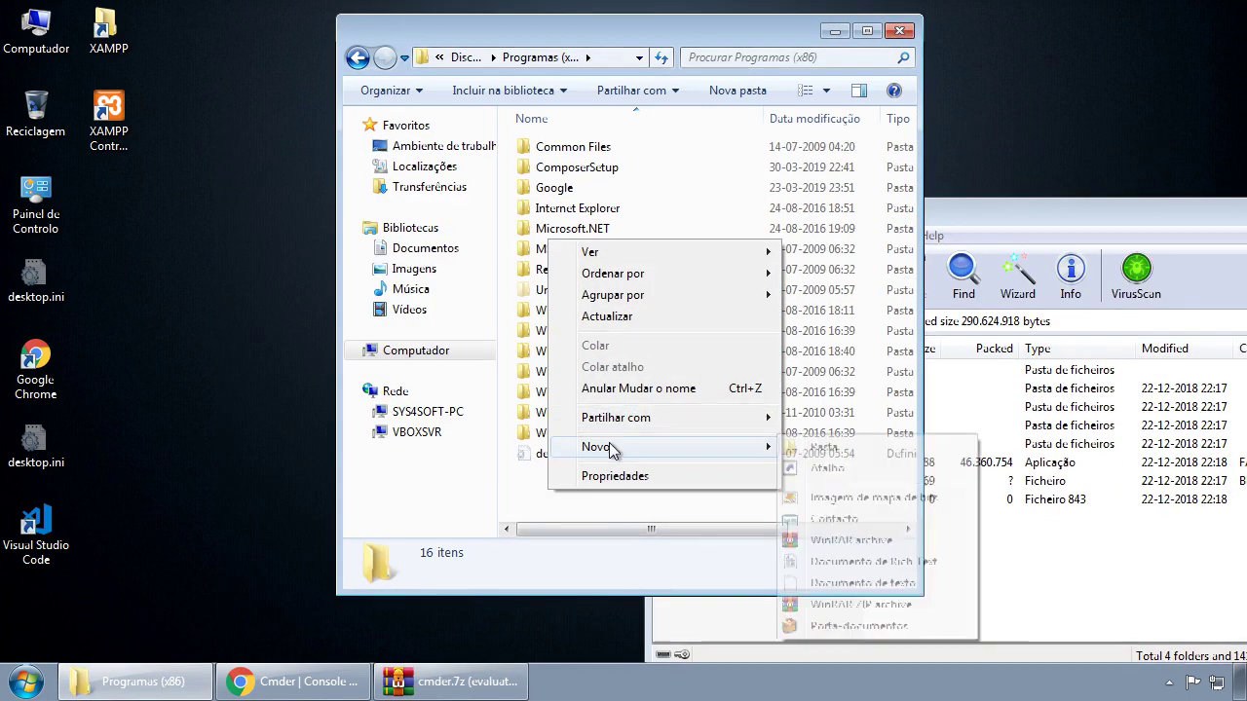
{"action": "left_click", "coordinate": [818, 450]}
{"action": "type", "text": "cmder"}
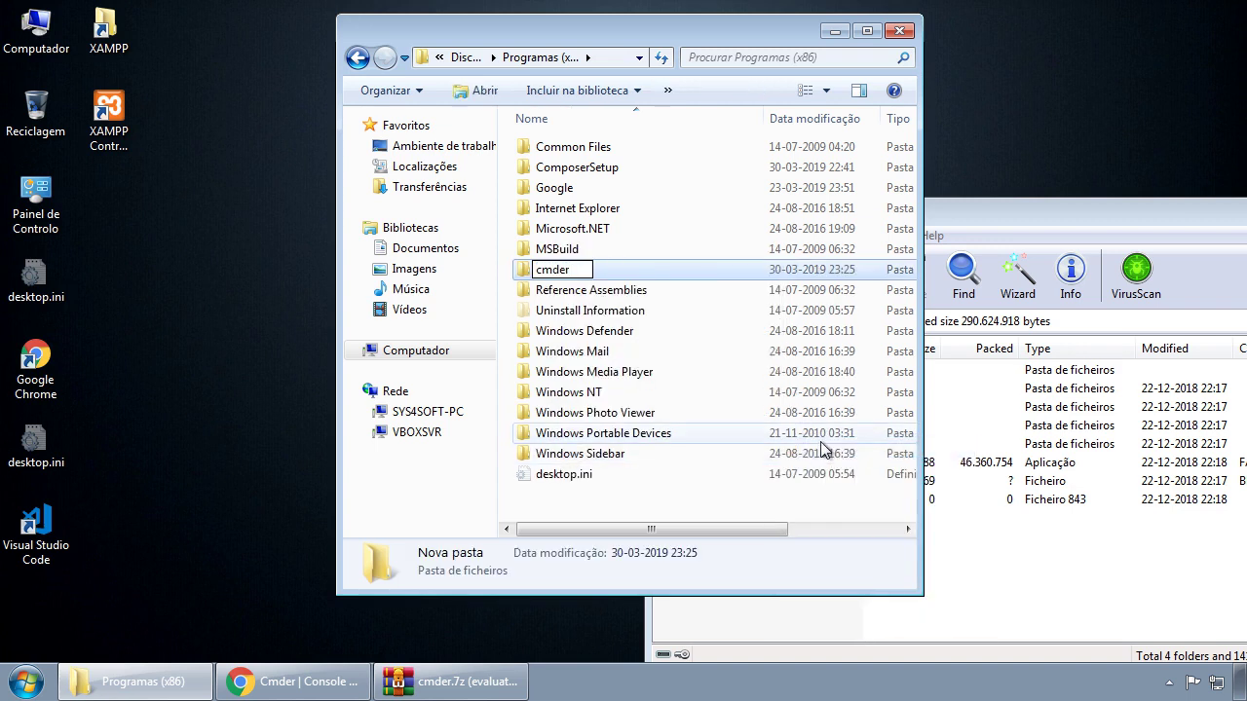
{"action": "key", "text": "Return"}
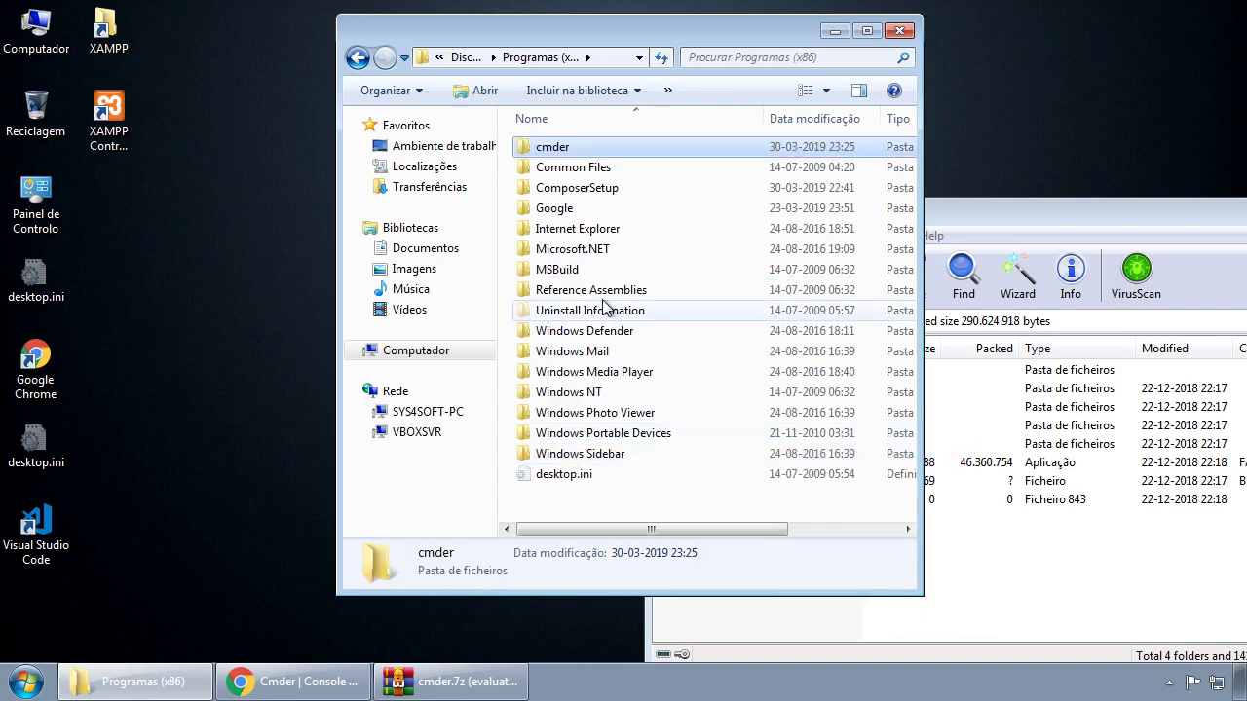
Extract all files and folders of cmder.7z into the new cmder folder and close the archive.
{"action": "double_click", "coordinate": [561, 148]}
{"action": "left_click", "coordinate": [1015, 582]}
{"action": "left_click_drag", "start_coordinate": [823, 574], "coordinate": [671, 378]}
{"action": "left_click_drag", "start_coordinate": [744, 402], "coordinate": [546, 327]}
{"action": "left_click_drag", "start_coordinate": [1099, 364], "coordinate": [979, 261]}
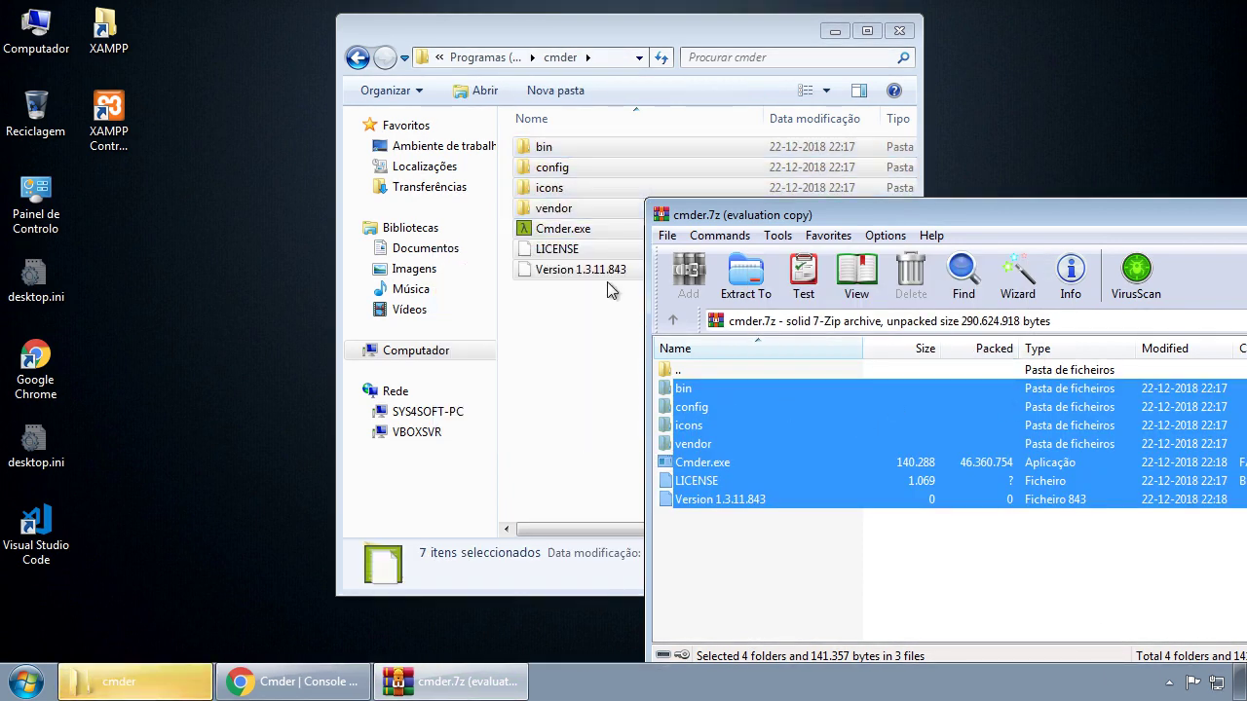
{"action": "left_click_drag", "start_coordinate": [1164, 215], "coordinate": [705, 134]}
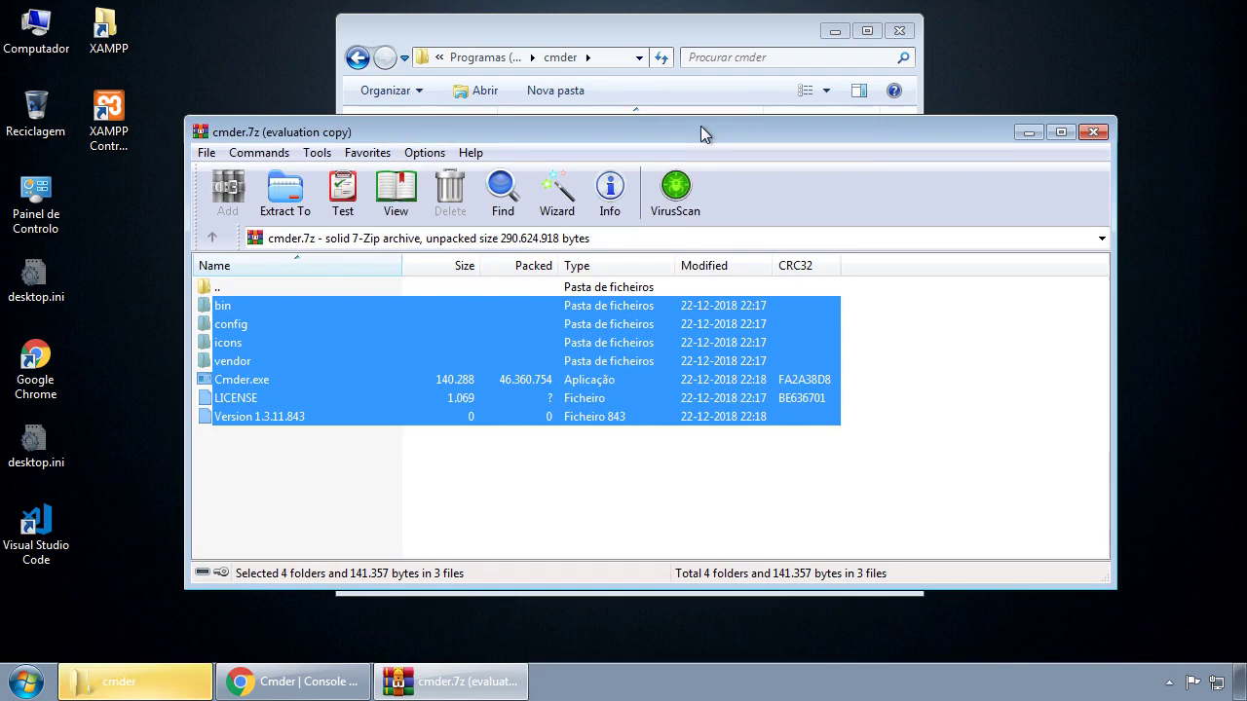
{"action": "left_click", "coordinate": [1095, 131]}
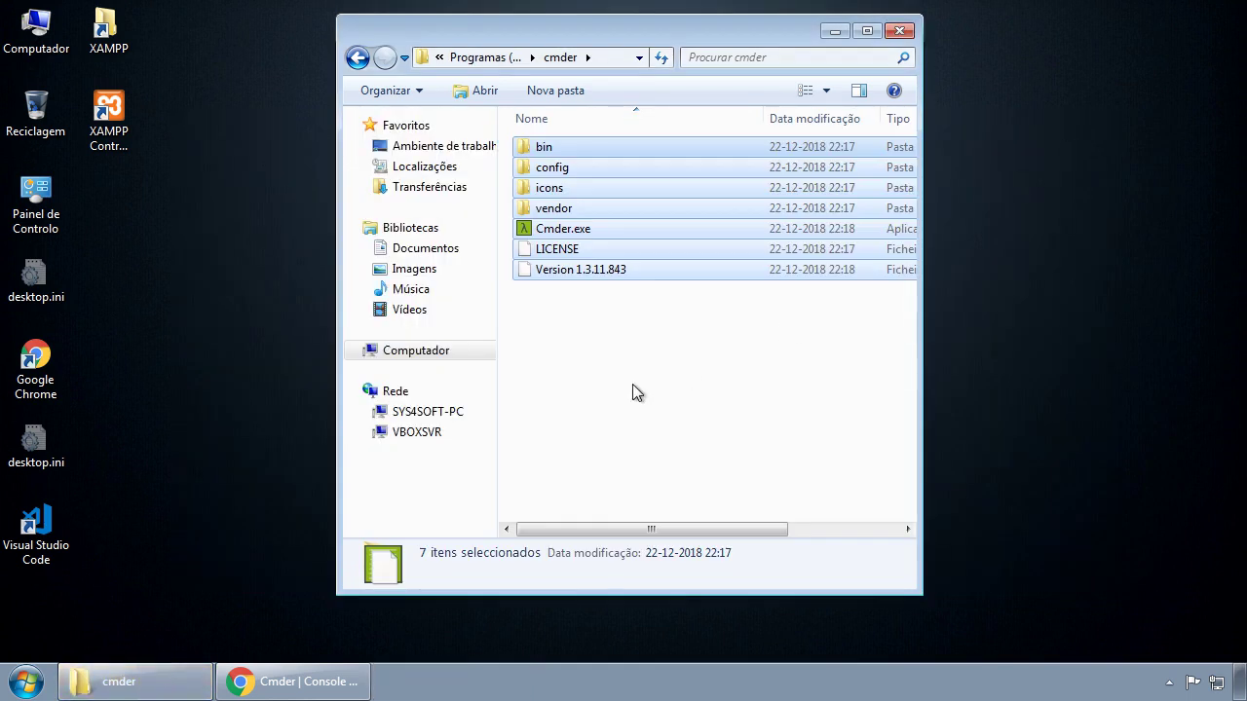
Launch Cmder.exe from the cmder folder and list the current directory with dir.
{"action": "left_click", "coordinate": [632, 393]}
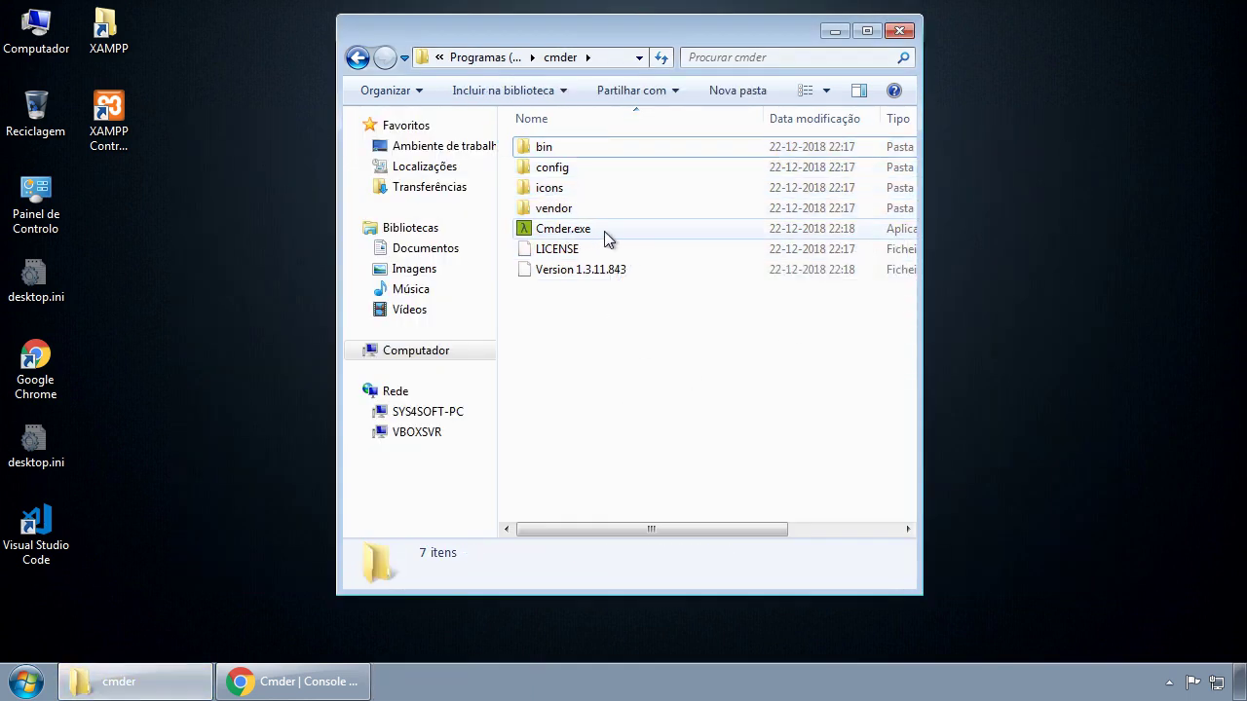
{"action": "double_click", "coordinate": [551, 228]}
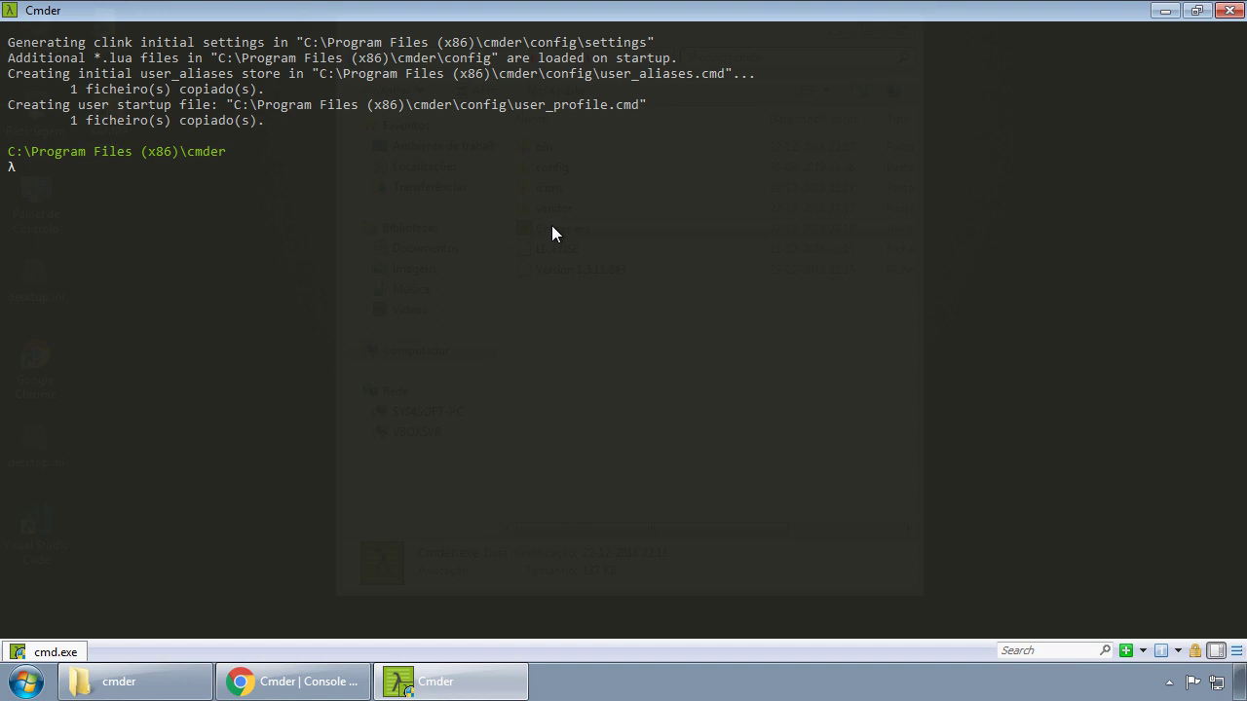
{"action": "key", "text": "Return"}
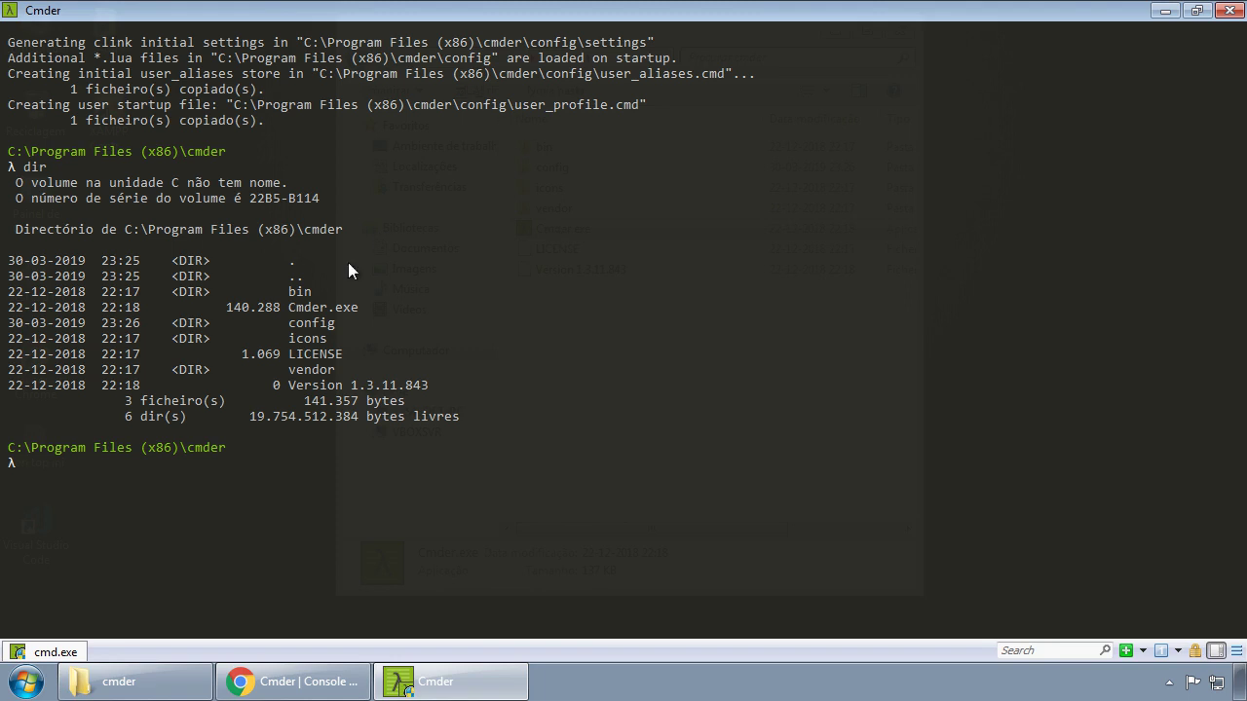
Open the Windows Command Prompt with cmd, run dir to compare its output, and close it.
{"action": "left_click", "coordinate": [26, 681]}
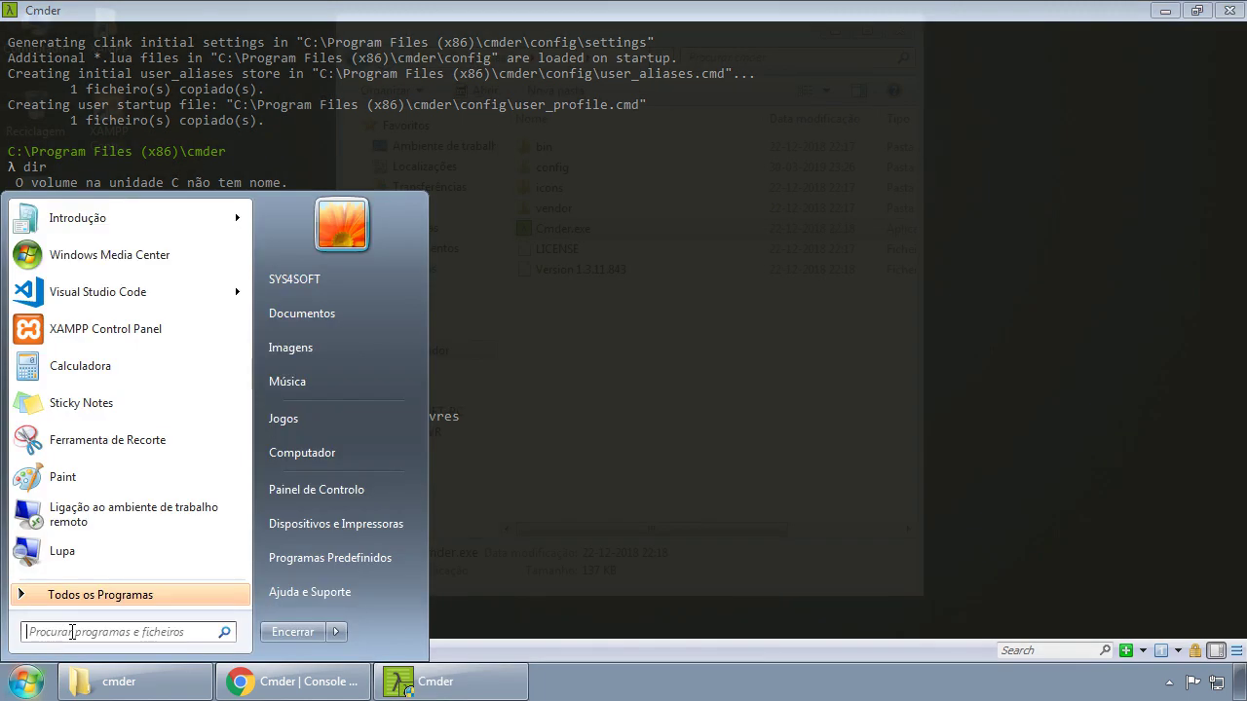
{"action": "type", "text": "cmd"}
{"action": "key", "text": "Return"}
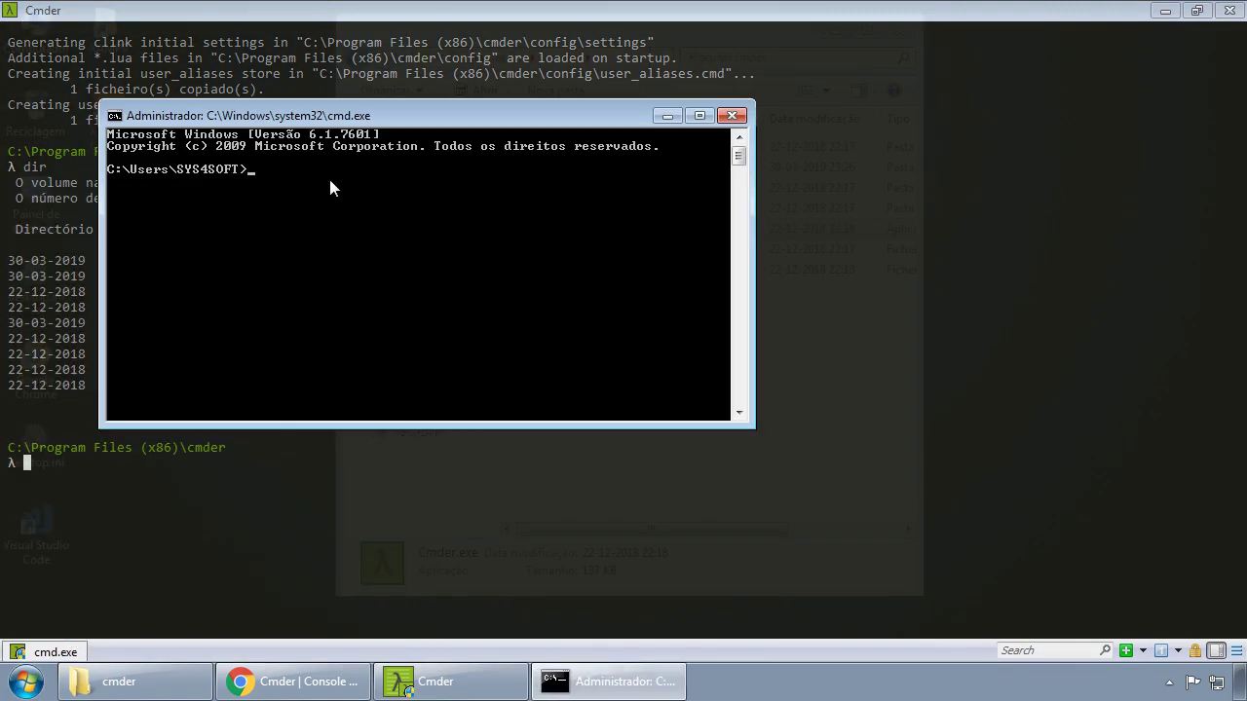
{"action": "type", "text": "dir"}
{"action": "key", "text": "Return"}
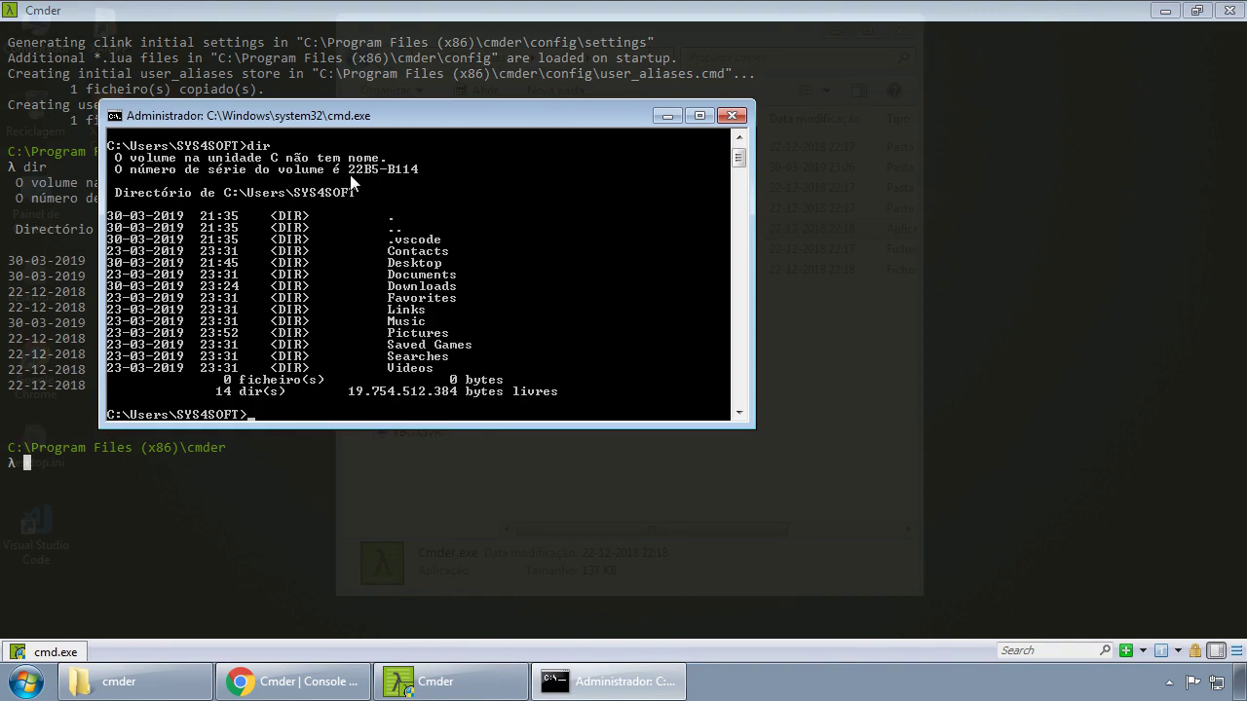
{"action": "left_click", "coordinate": [732, 116]}
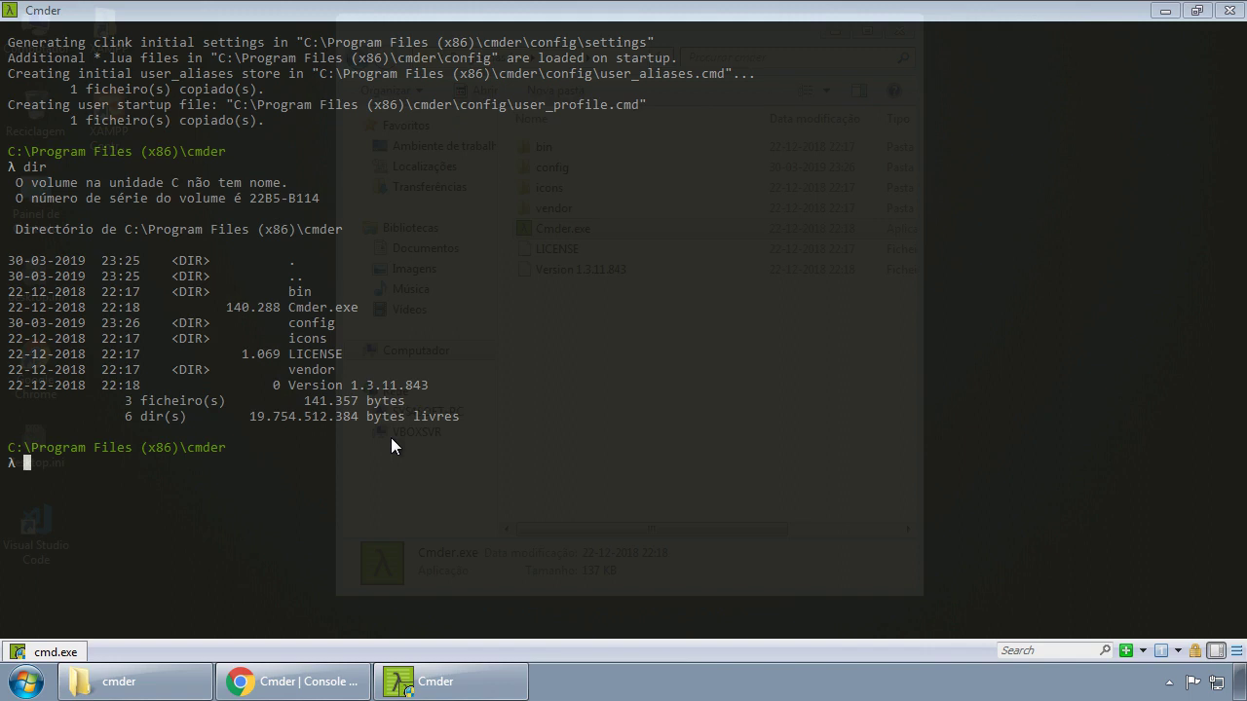
List the cmder directory in Cmder with the Unix commands ls and ls -ltr.
{"action": "type", "text": "ls"}
{"action": "key", "text": "Return"}
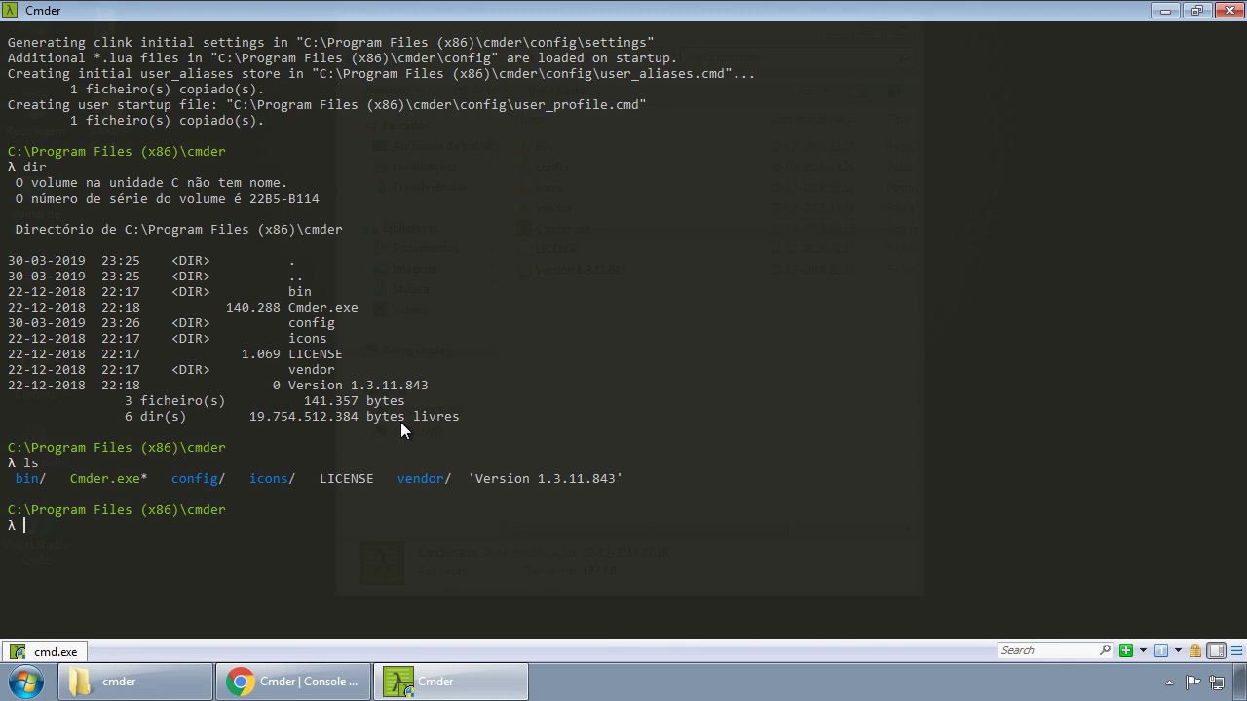
{"action": "type", "text": "ls -ltr"}
{"action": "key", "text": "Return"}
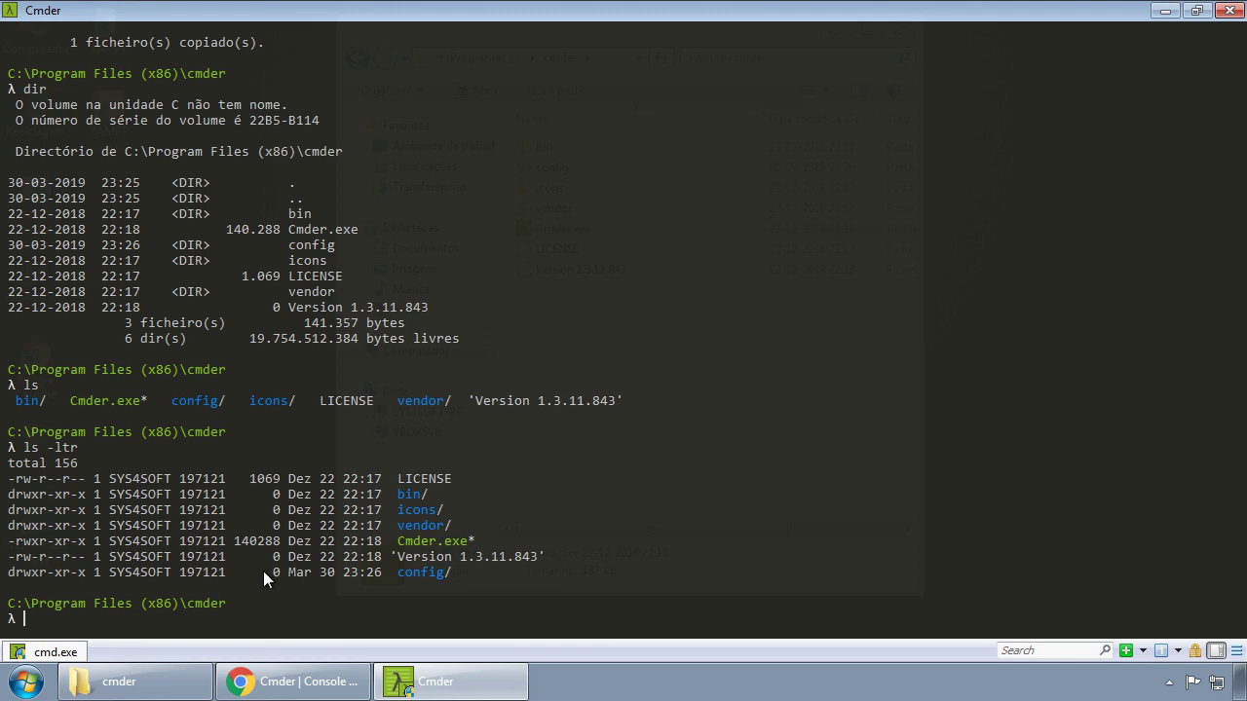
Create a second console with the {cmd::Cmder} task and switch back and forth between the two console tabs.
{"action": "left_click", "coordinate": [1126, 653]}
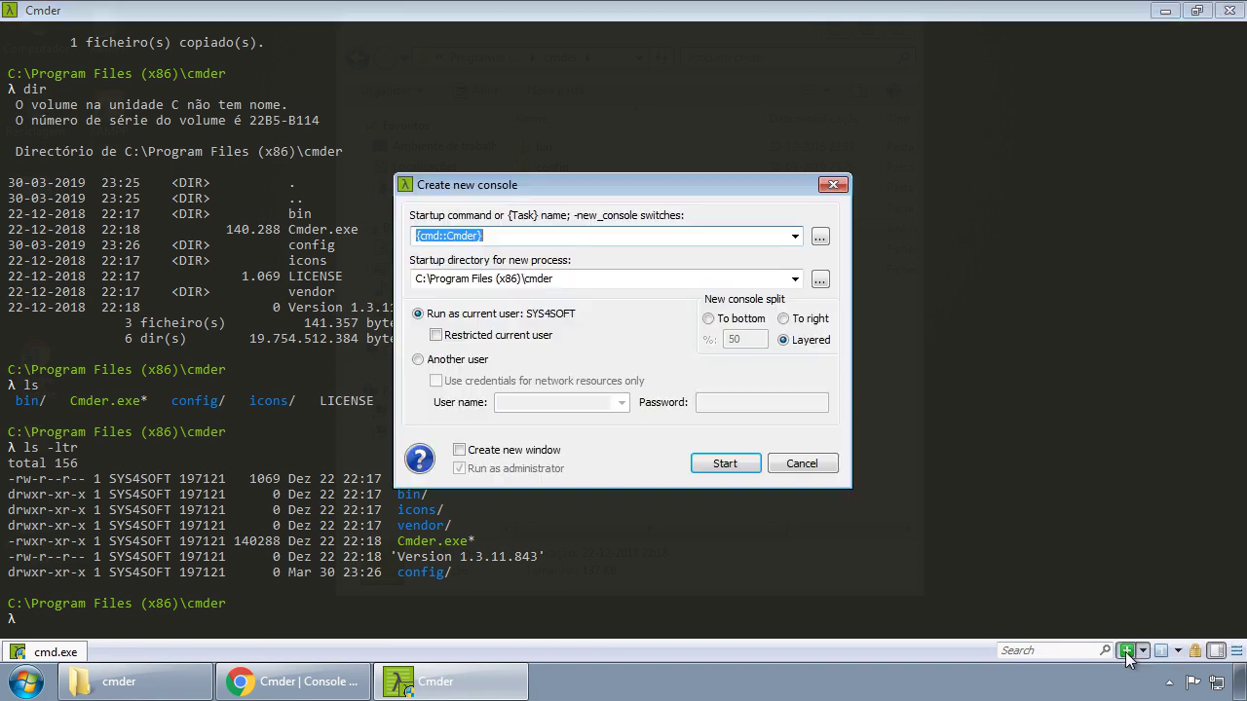
{"action": "left_click", "coordinate": [731, 463]}
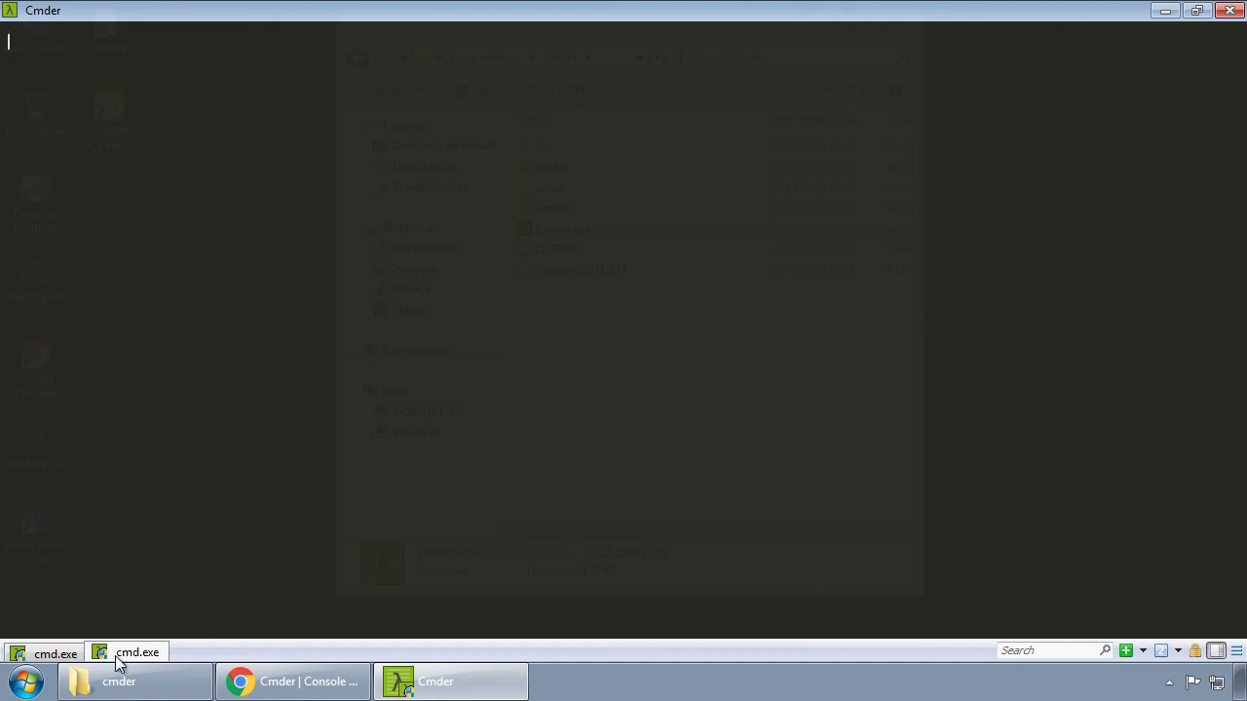
{"action": "left_click", "coordinate": [55, 654]}
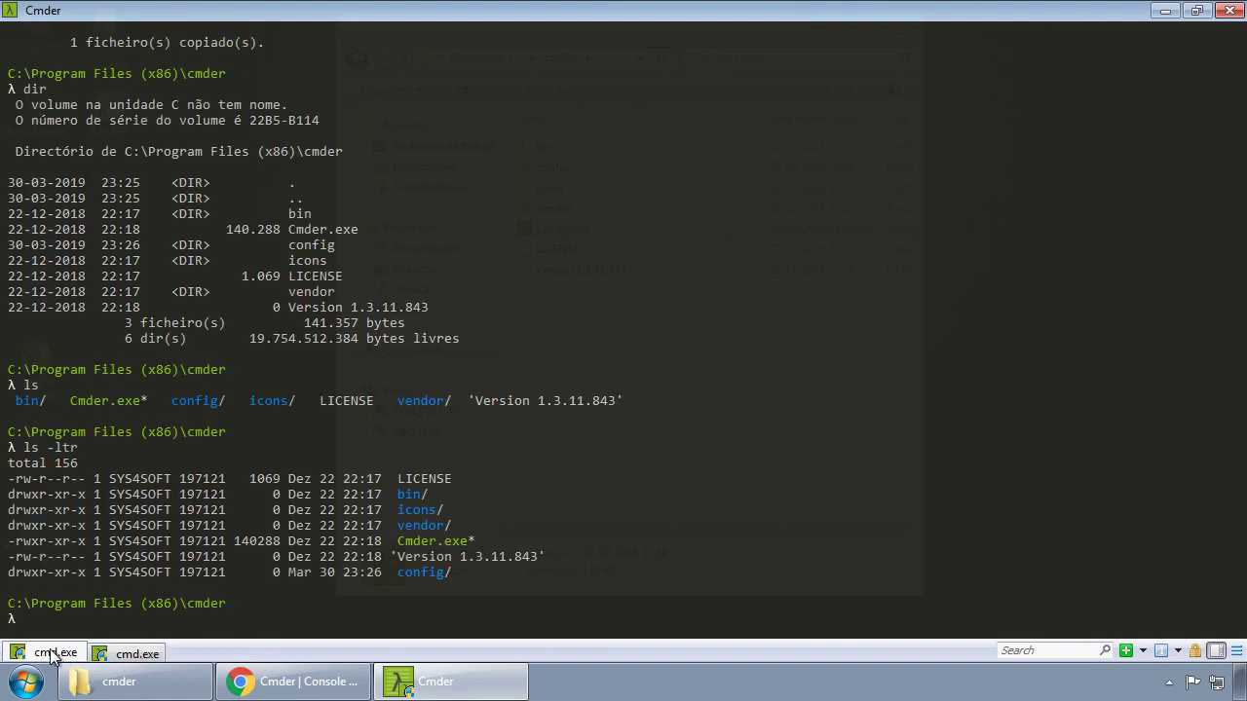
{"action": "left_click", "coordinate": [135, 653]}
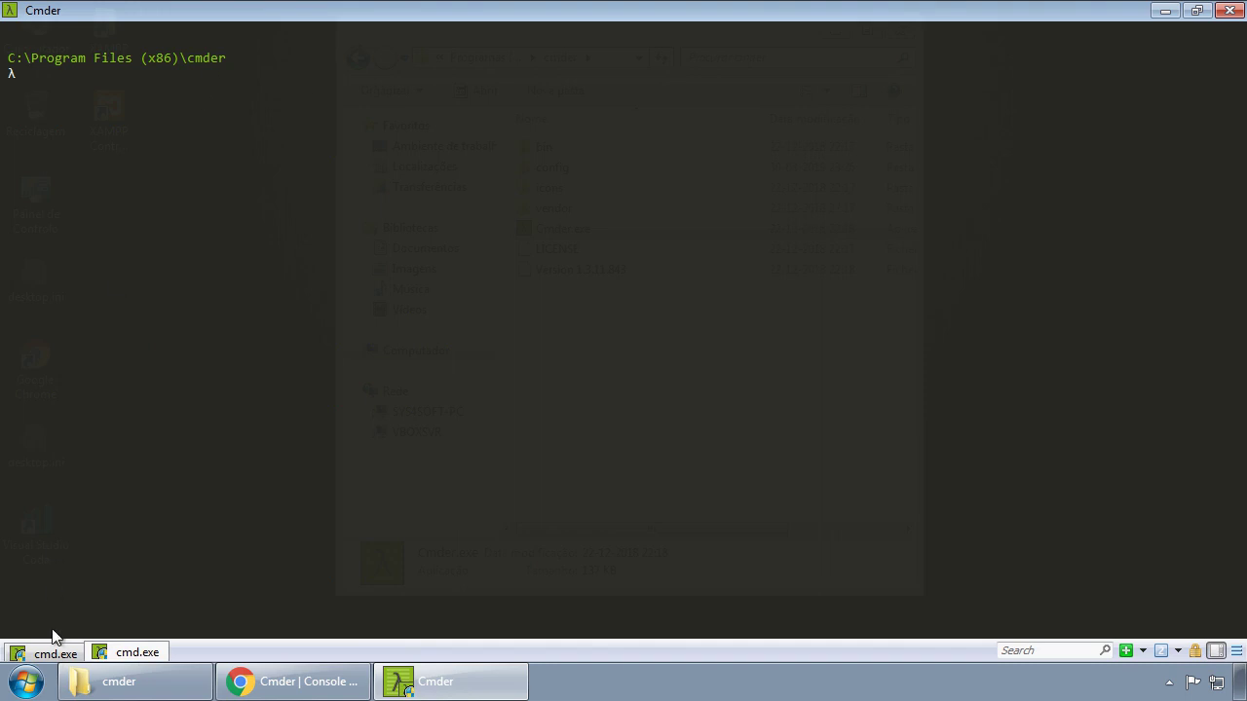
{"action": "left_click", "coordinate": [56, 654]}
Open two separate Windows Command Prompt windows with cmd.
{"action": "left_click", "coordinate": [39, 681]}
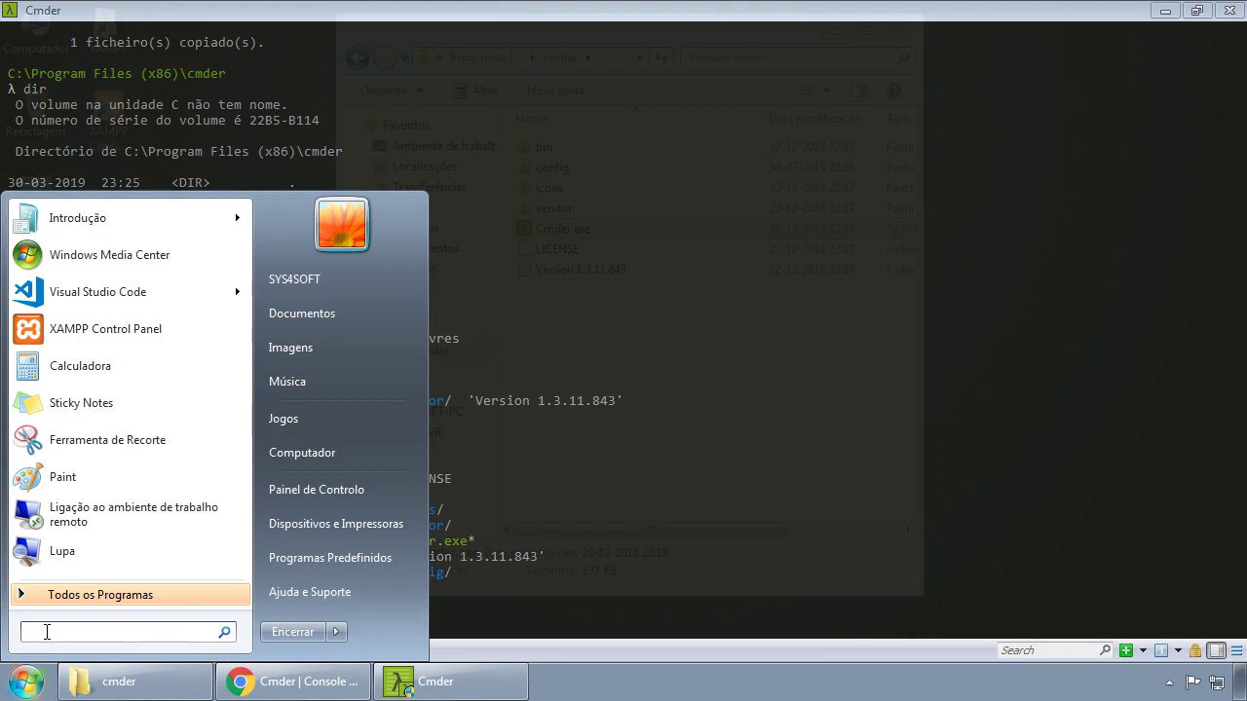
{"action": "type", "text": "cmd"}
{"action": "key", "text": "Return"}
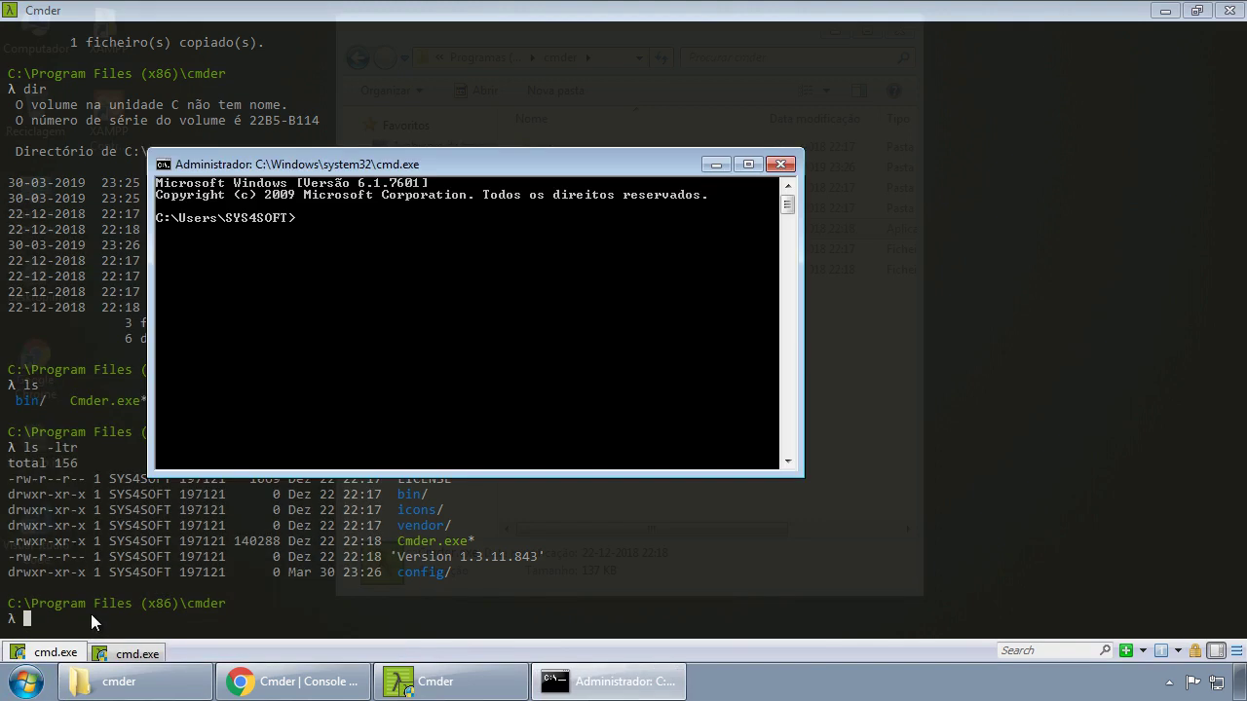
{"action": "left_click", "coordinate": [49, 680]}
{"action": "type", "text": "cmd"}
{"action": "key", "text": "Return"}
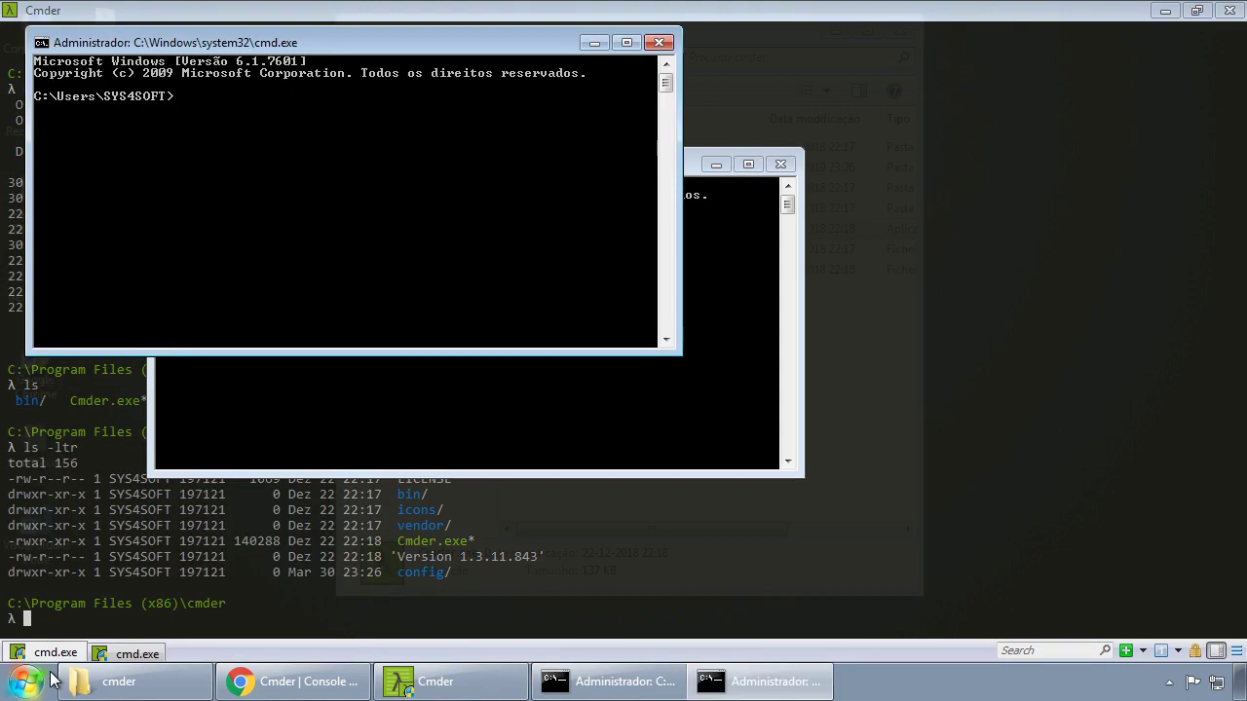
Spread the two Command Prompt windows apart to compare them with tabbed consoles, and close both.
{"action": "left_click_drag", "start_coordinate": [320, 54], "coordinate": [321, 199]}
{"action": "left_click_drag", "start_coordinate": [523, 200], "coordinate": [724, 105]}
{"action": "left_click_drag", "start_coordinate": [779, 265], "coordinate": [816, 458]}
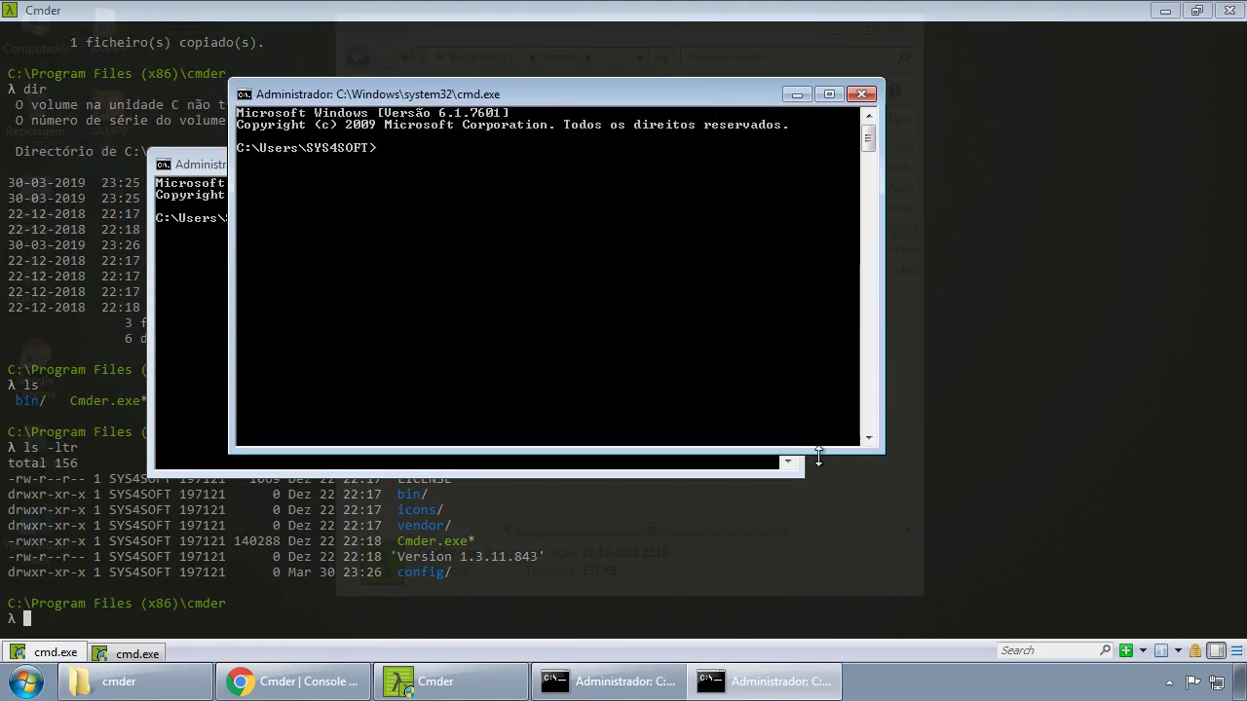
{"action": "left_click_drag", "start_coordinate": [571, 97], "coordinate": [871, 139]}
{"action": "left_click", "coordinate": [439, 160]}
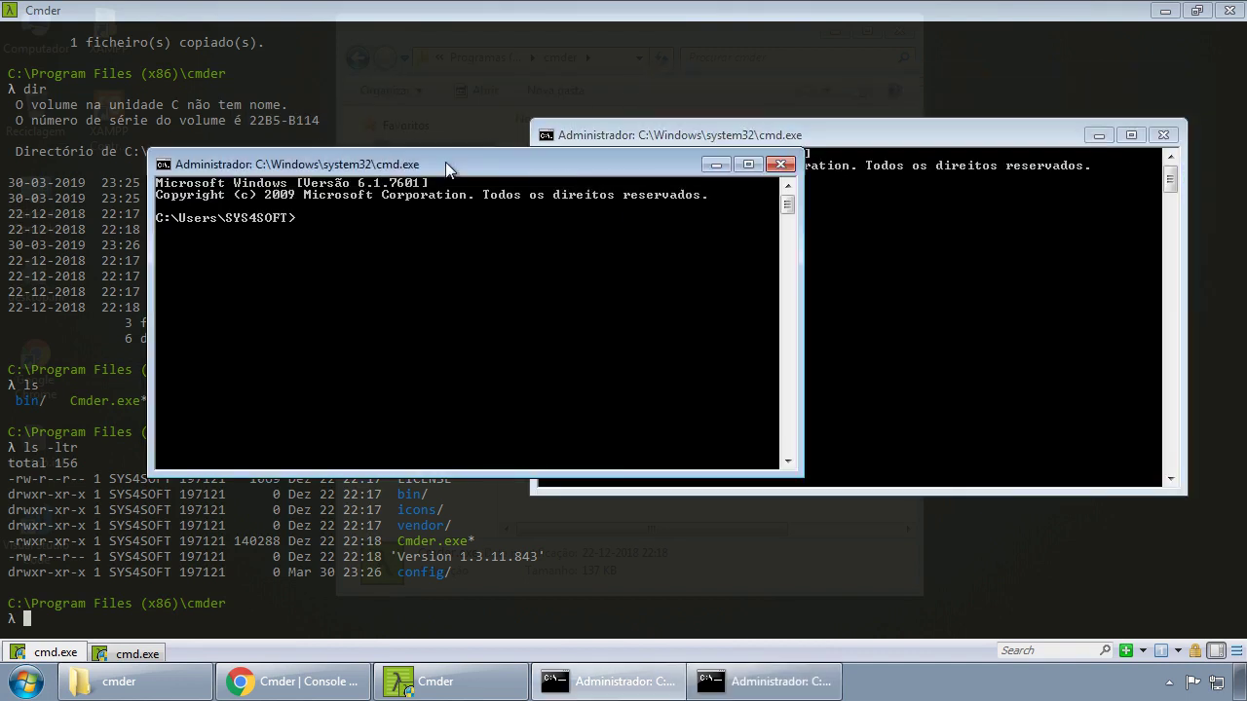
{"action": "left_click", "coordinate": [785, 165]}
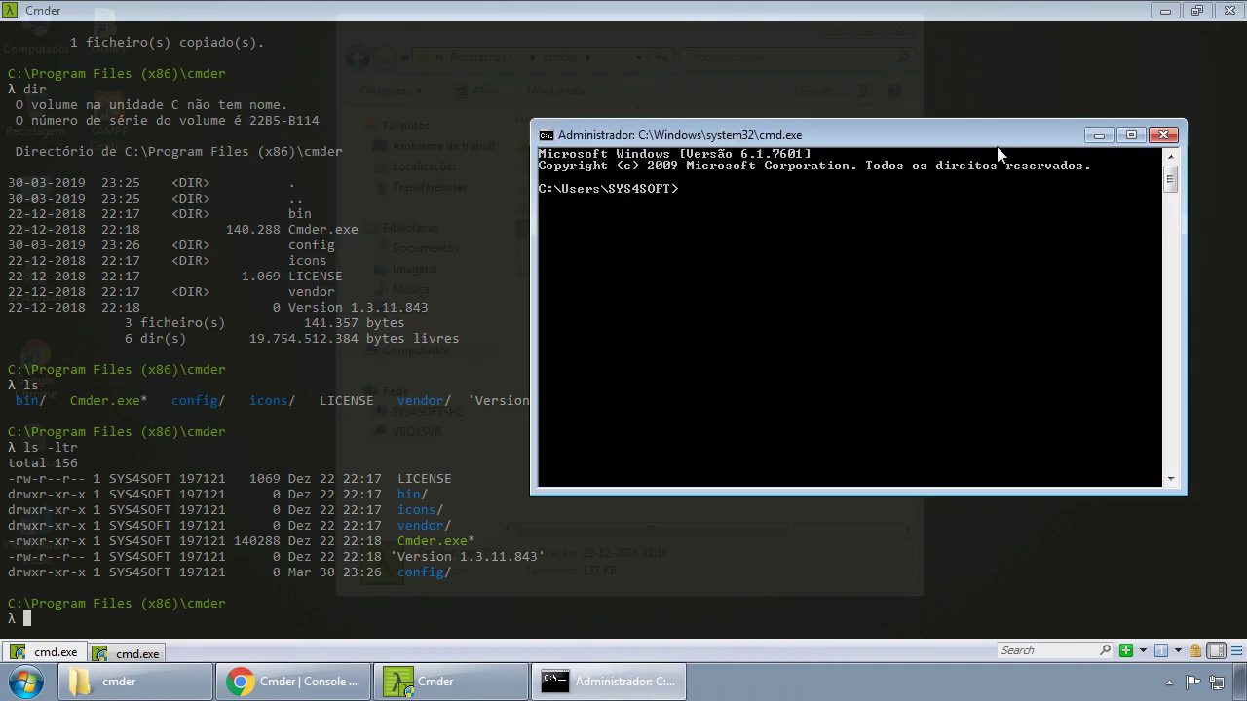
{"action": "left_click_drag", "start_coordinate": [996, 144], "coordinate": [893, 126]}
{"action": "left_click", "coordinate": [988, 123]}
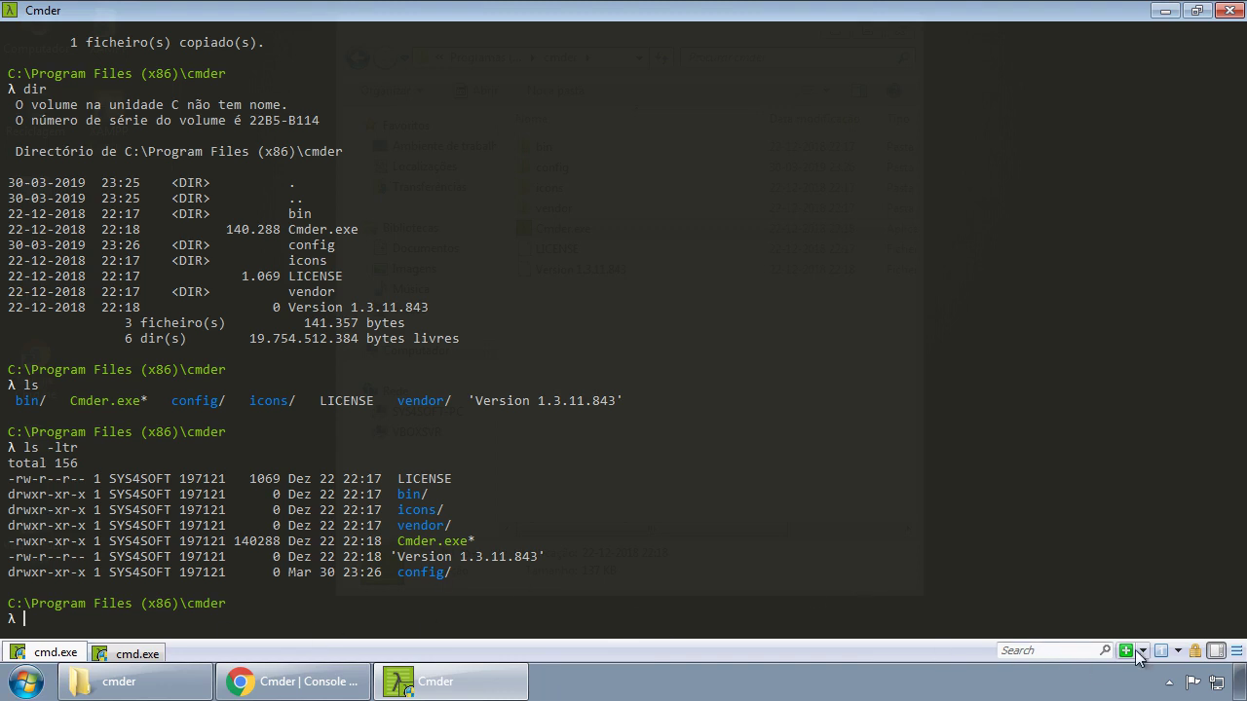
Review the second console tab's context options, such as Close or kill and Edit, and the main console menu.
{"action": "left_click", "coordinate": [131, 654]}
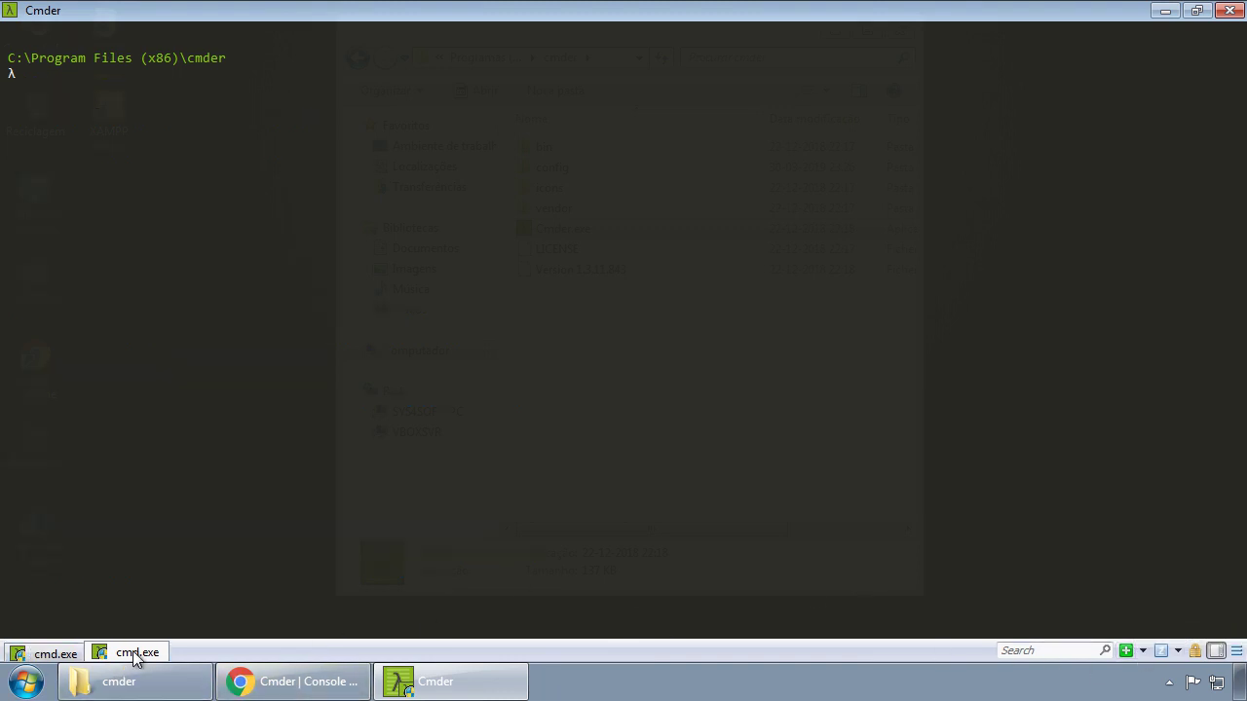
{"action": "right_click", "coordinate": [131, 655]}
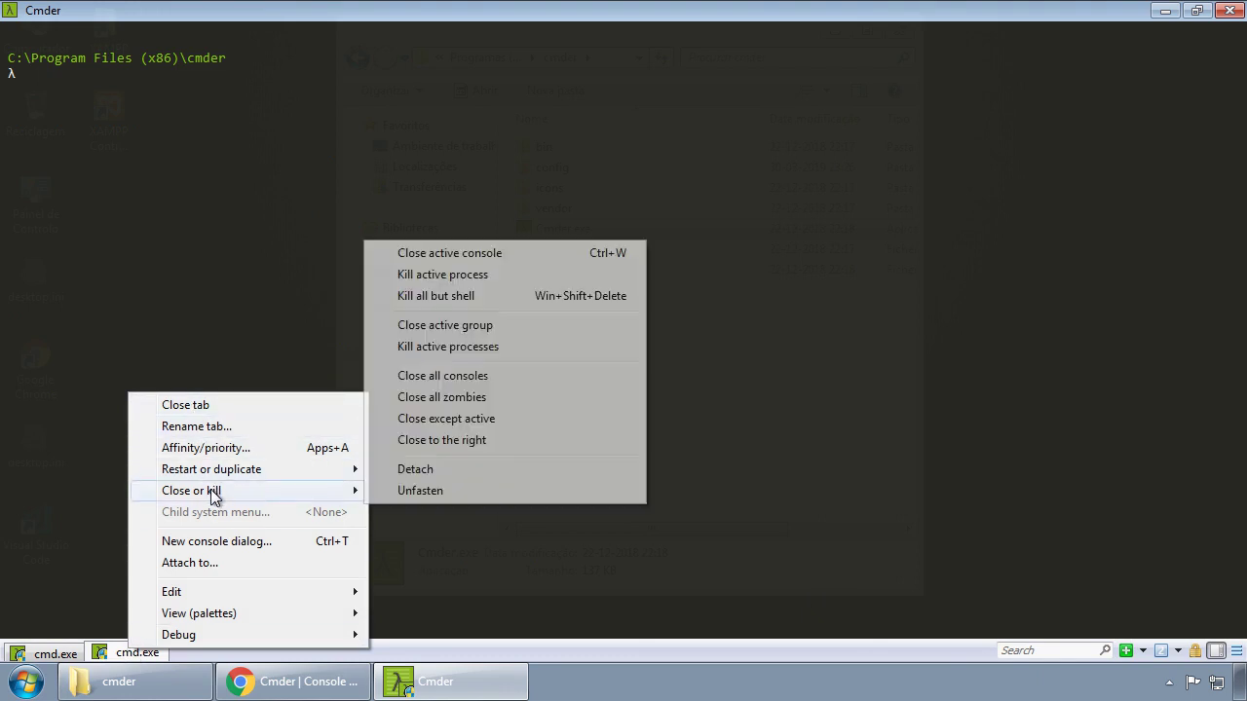
{"action": "mouse_move", "coordinate": [191, 593]}
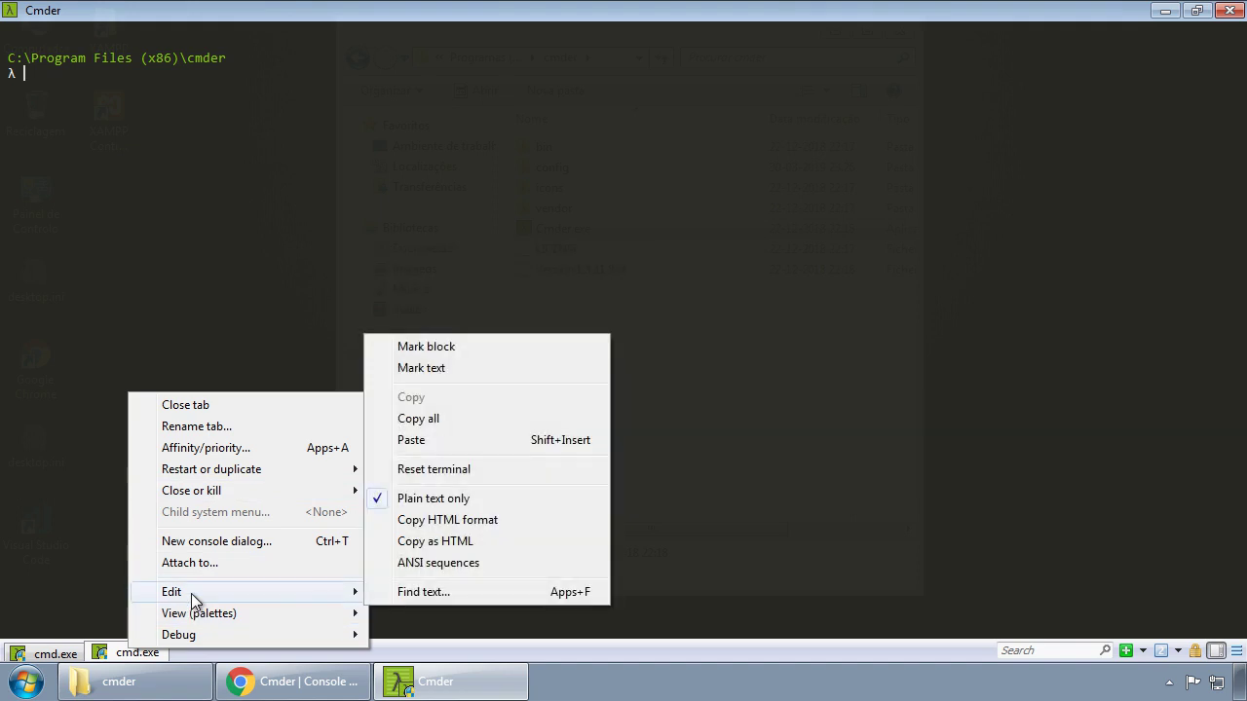
{"action": "left_click", "coordinate": [653, 680]}
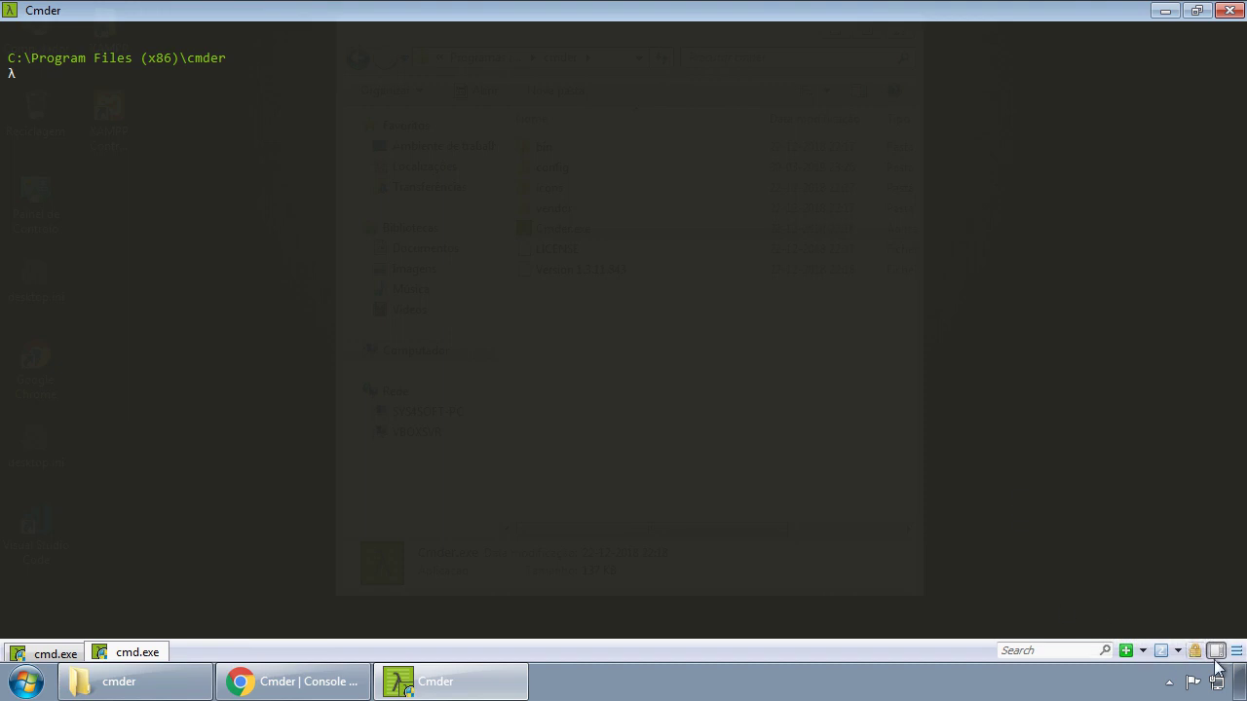
{"action": "left_click", "coordinate": [1237, 652]}
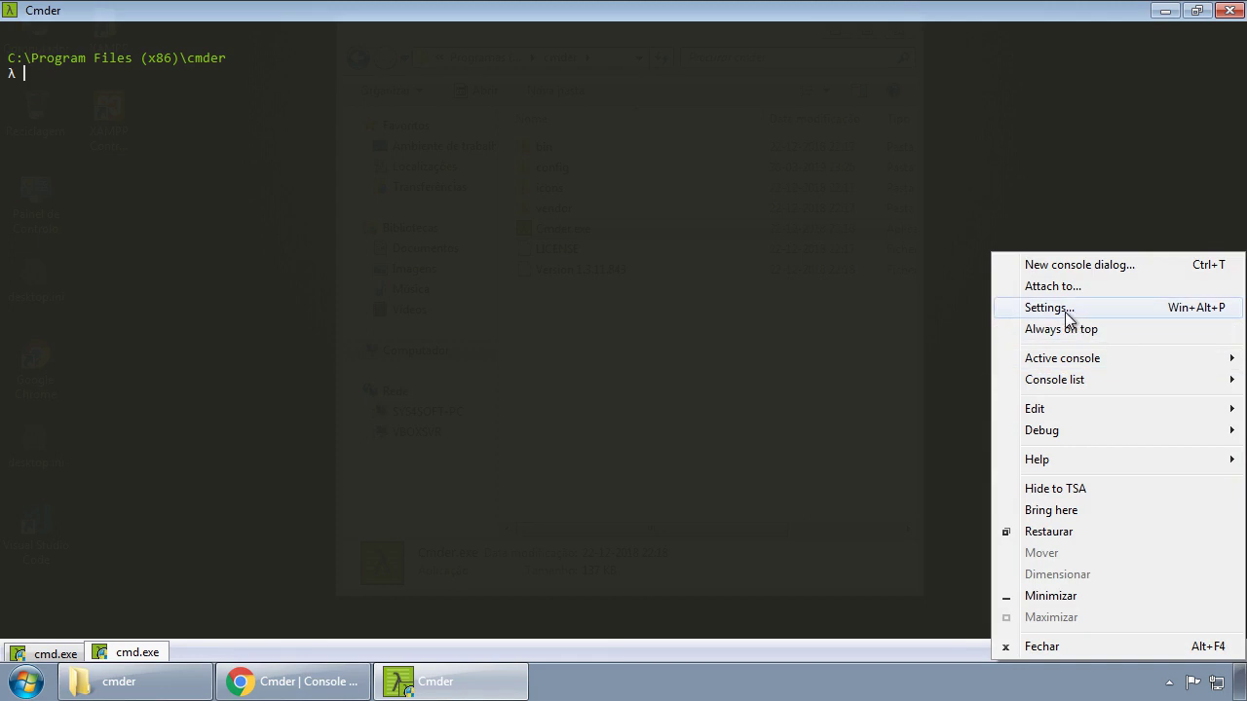
{"action": "left_click", "coordinate": [771, 348]}
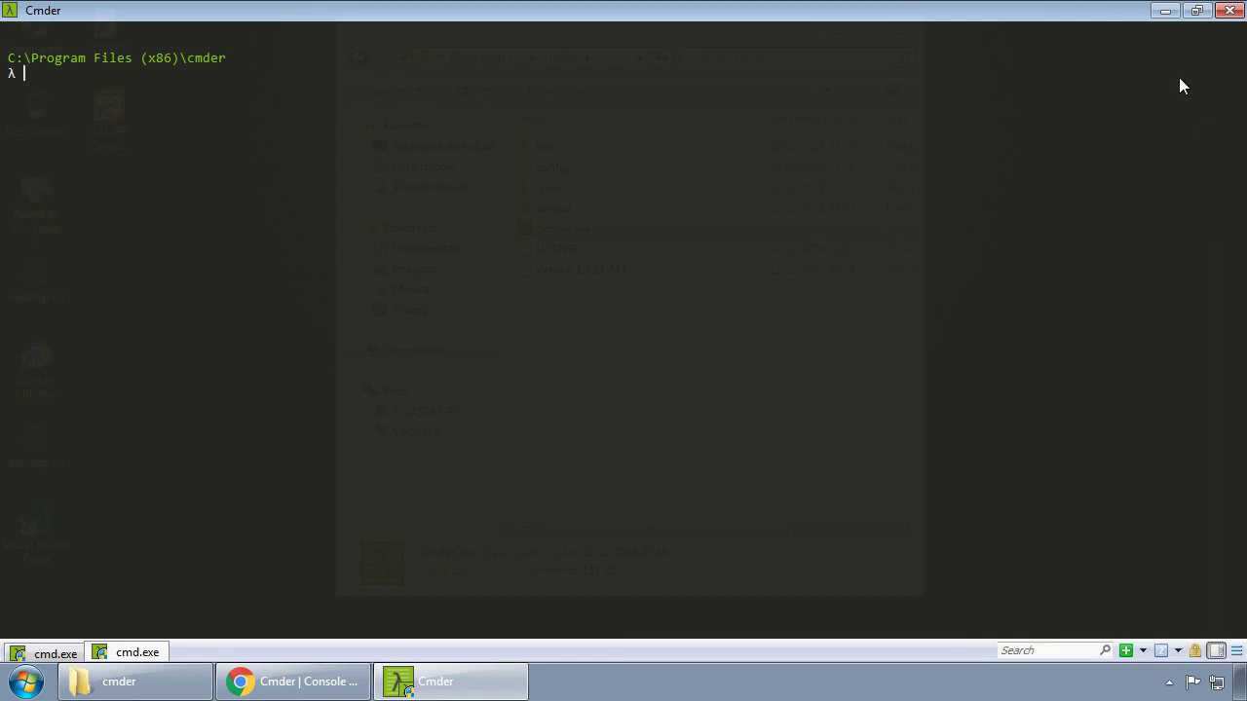
Minimize Cmder, close the cmder folder, and open XAMPP's projetogeral folder to check its context menu entries.
{"action": "left_click", "coordinate": [1164, 11]}
{"action": "left_click", "coordinate": [584, 349]}
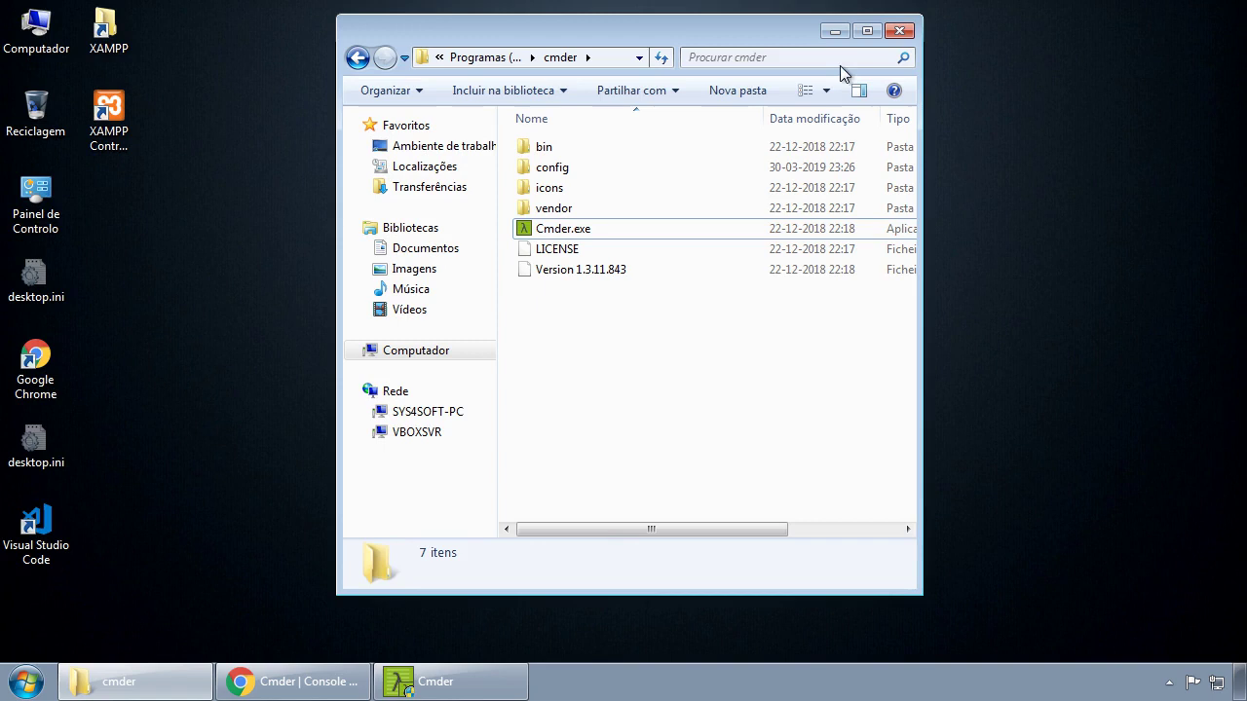
{"action": "left_click", "coordinate": [899, 31]}
{"action": "double_click", "coordinate": [112, 41]}
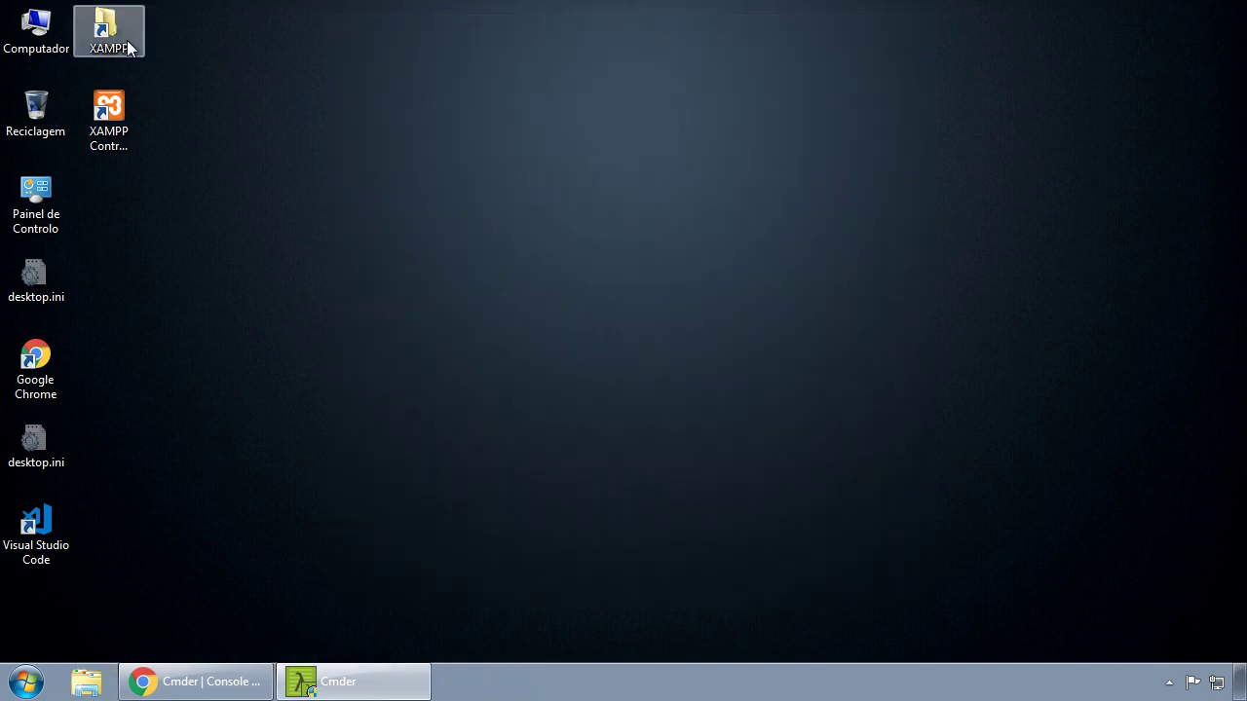
{"action": "double_click", "coordinate": [559, 154]}
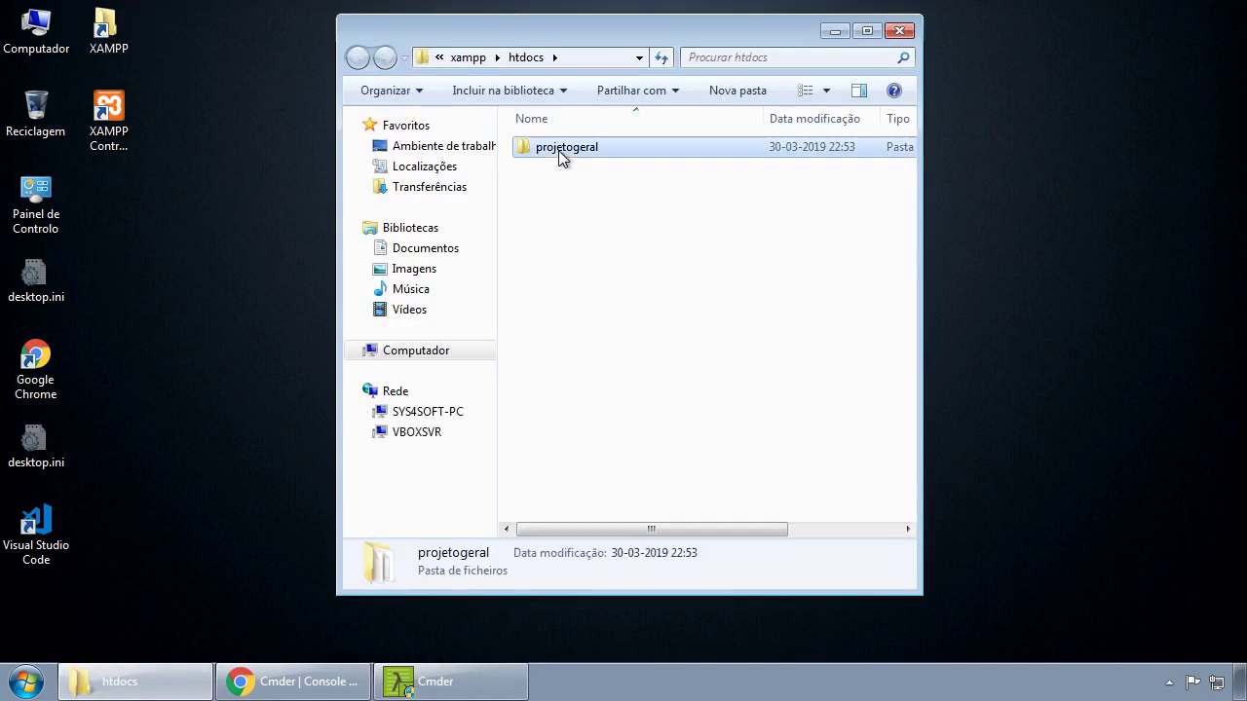
{"action": "right_click", "coordinate": [605, 478]}
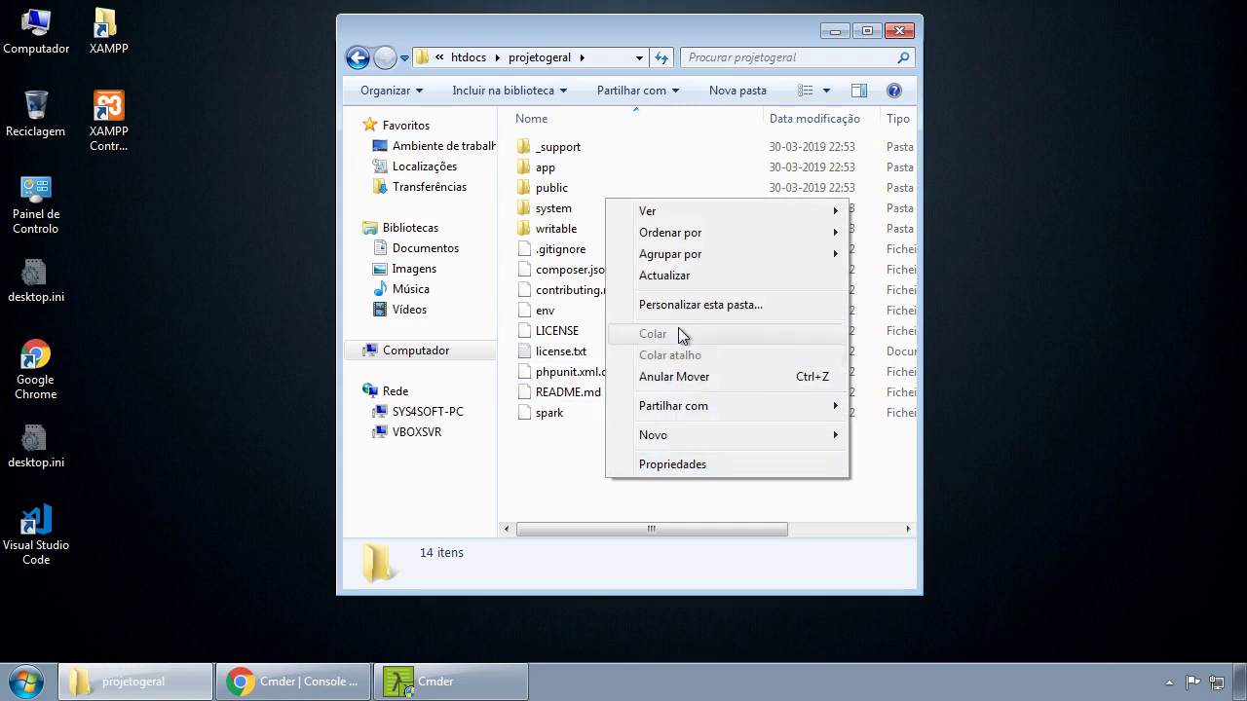
{"action": "left_click", "coordinate": [559, 451]}
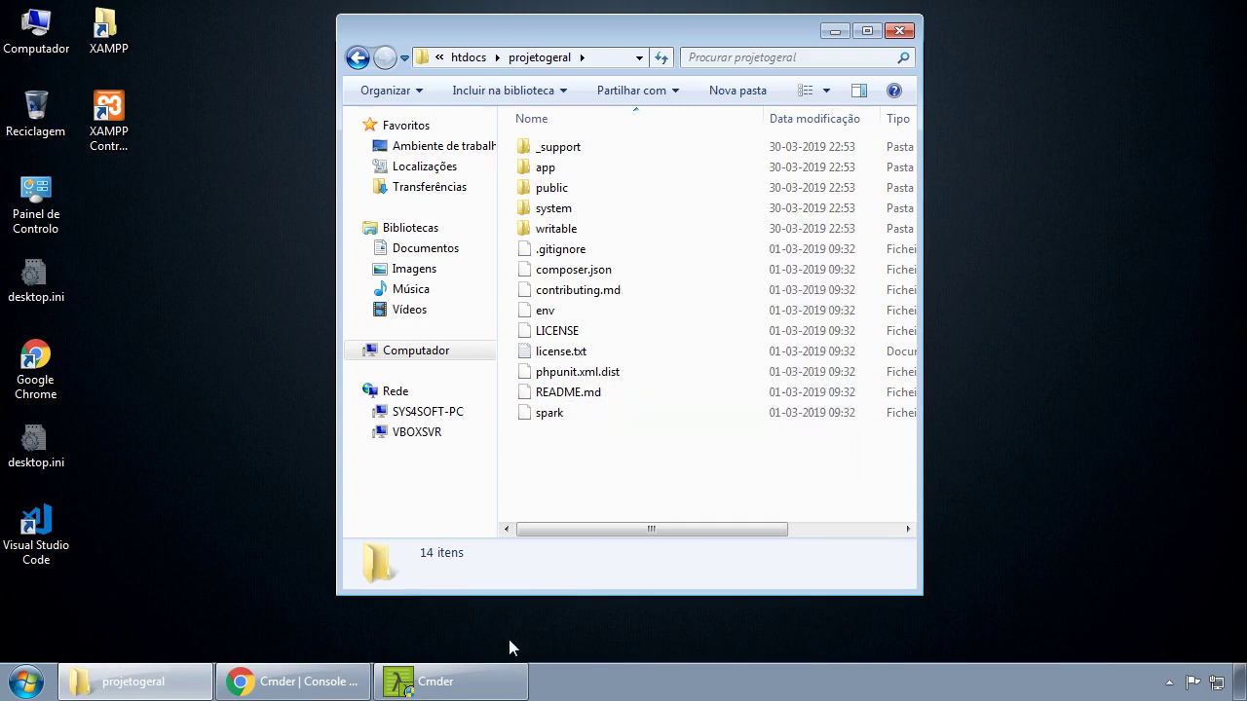
Register the ConEmu Inside Explorer context menu entry in Cmder's Integration settings and save the settings.
{"action": "left_click", "coordinate": [435, 681]}
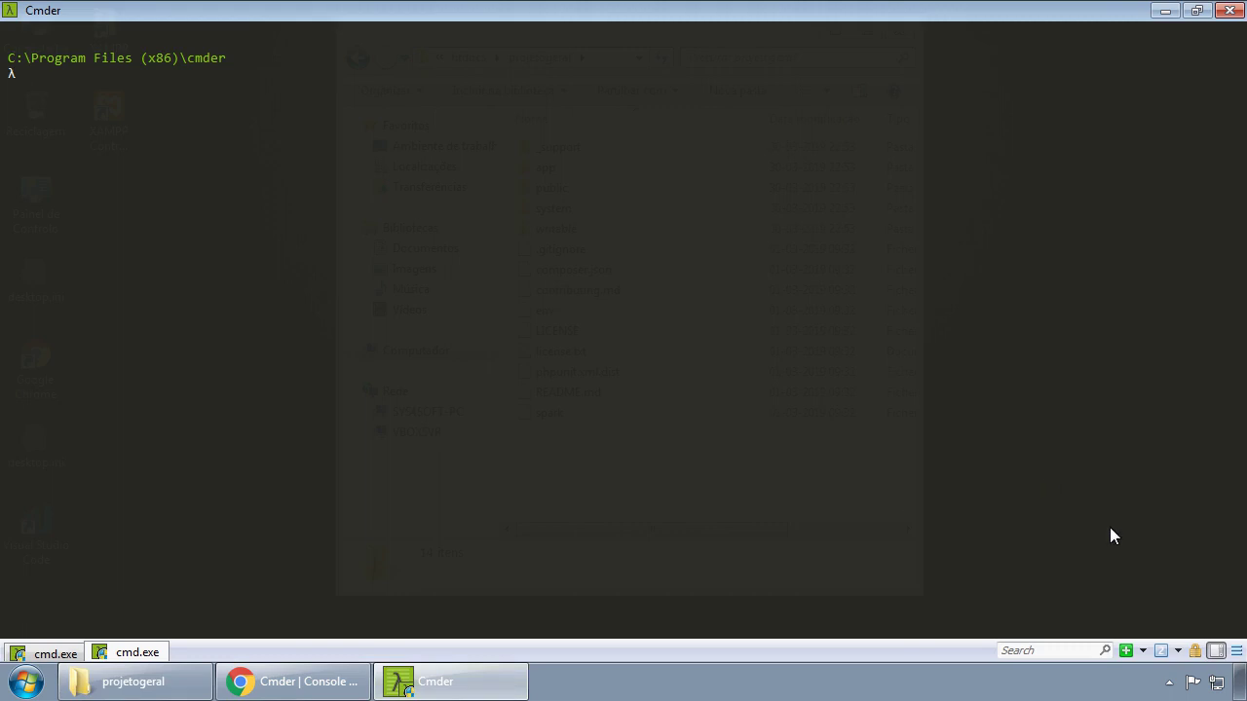
{"action": "left_click", "coordinate": [1237, 651]}
{"action": "left_click", "coordinate": [1049, 308]}
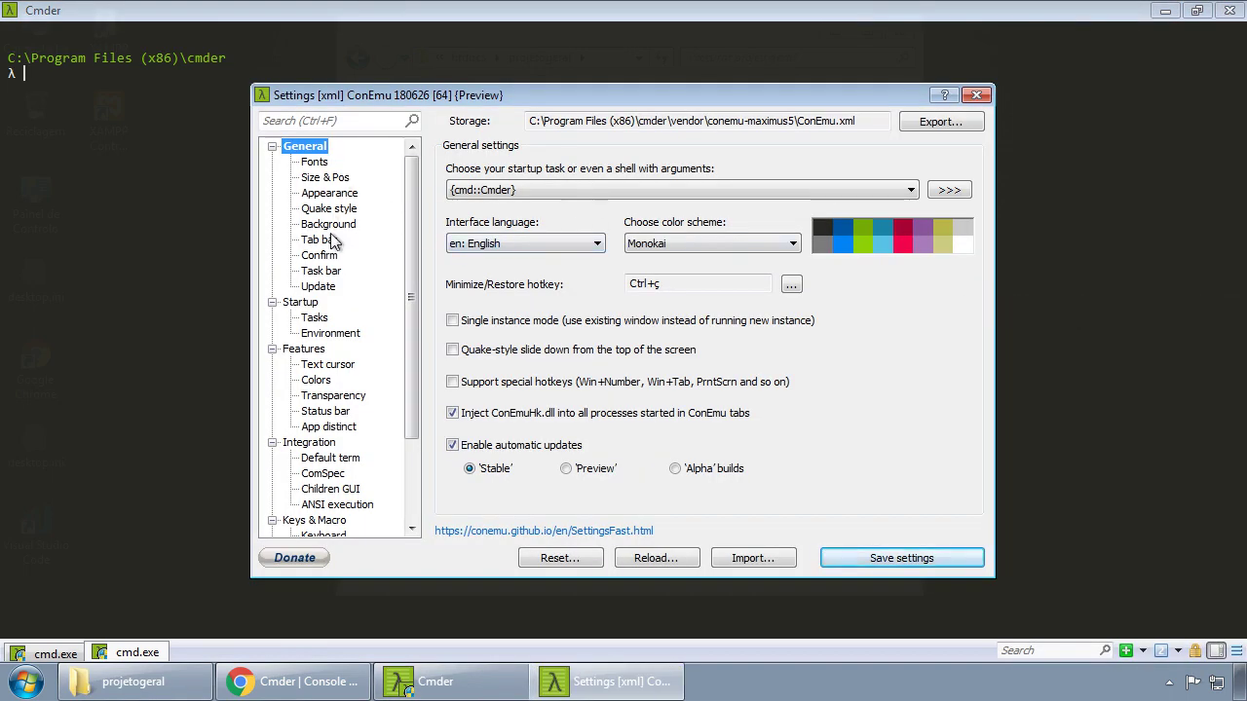
{"action": "left_click", "coordinate": [314, 445]}
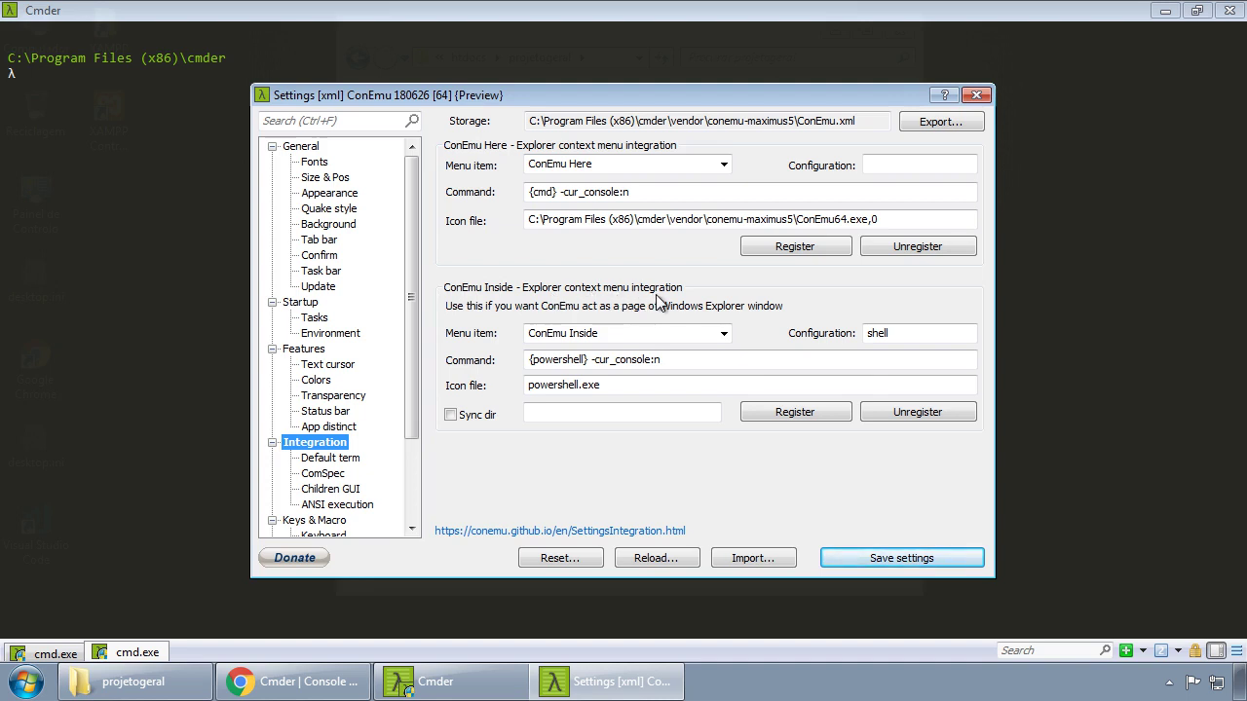
{"action": "left_click", "coordinate": [696, 340]}
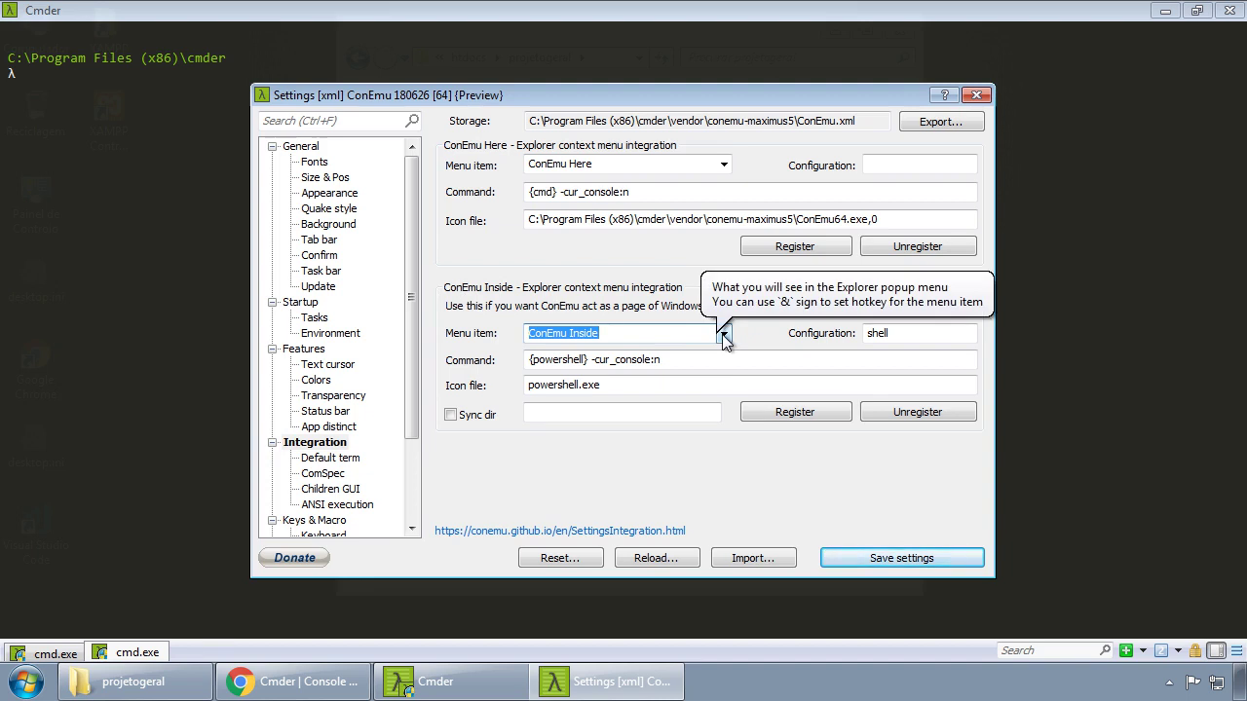
{"action": "left_click", "coordinate": [723, 335]}
{"action": "left_click", "coordinate": [724, 335]}
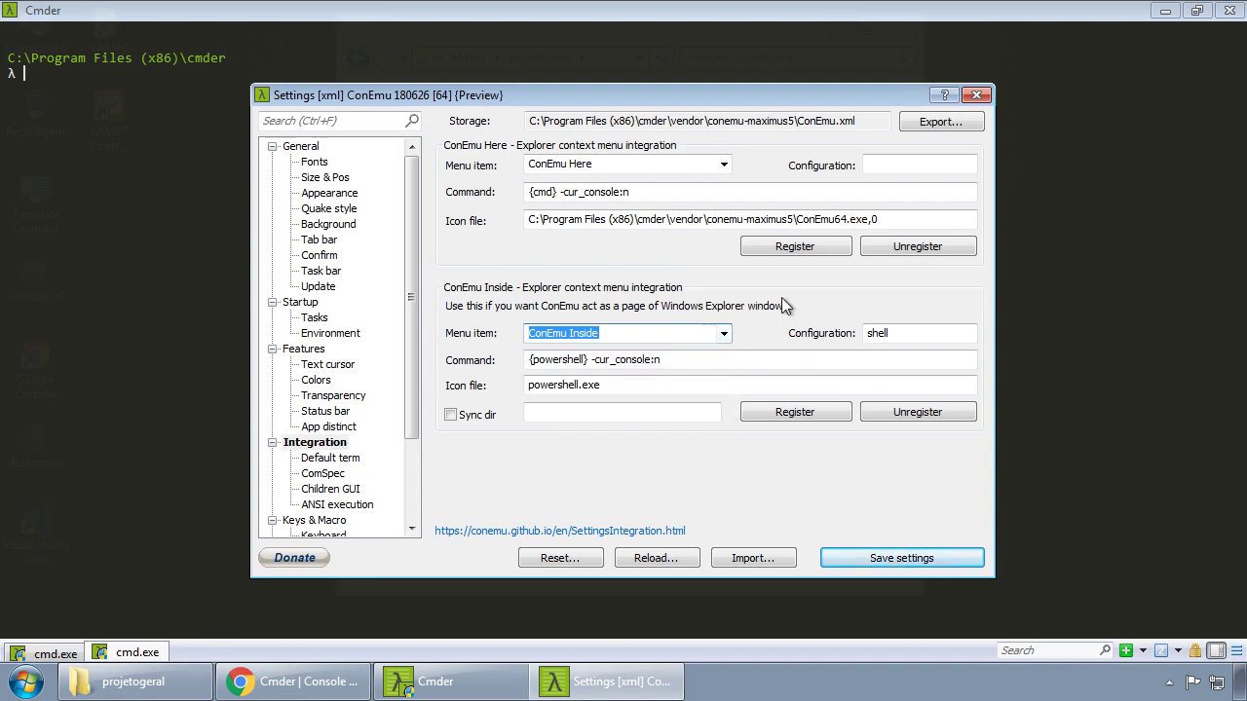
{"action": "left_click", "coordinate": [798, 412]}
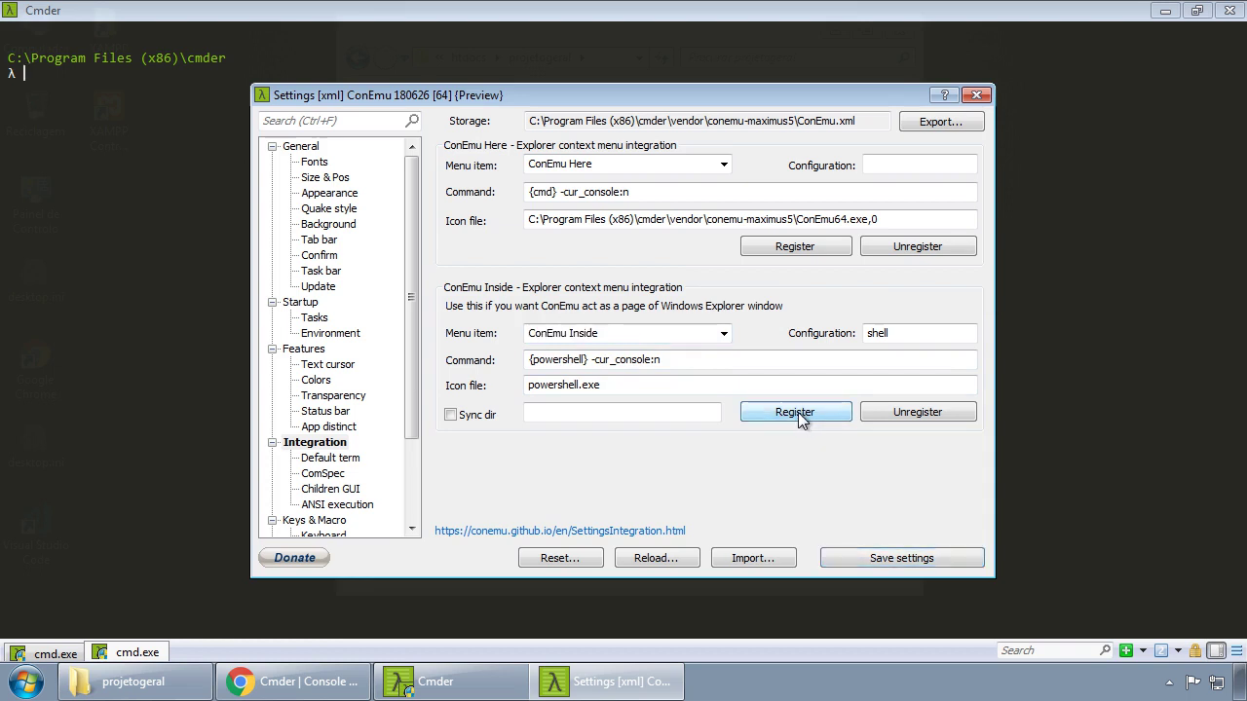
{"action": "left_click", "coordinate": [882, 566]}
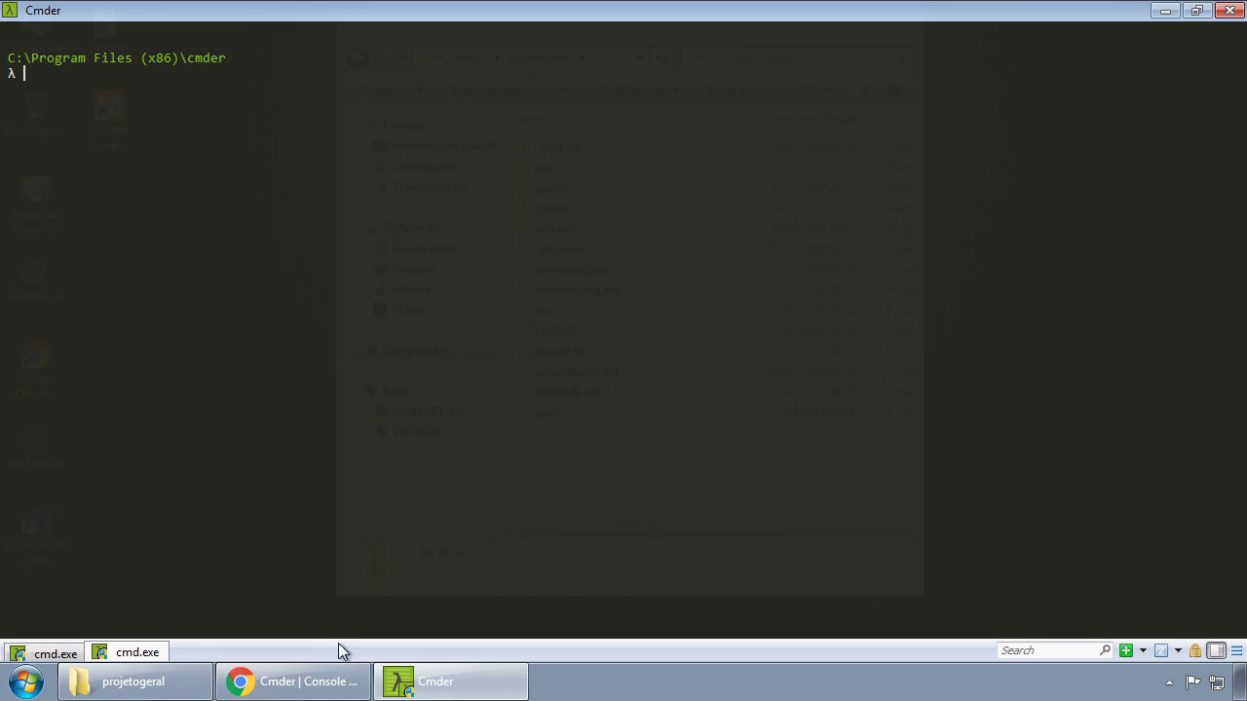
Launch ConEmu Inside in the projetogeral folder and accept its fast configuration with the {Shells::PowerShell} startup task.
{"action": "left_click", "coordinate": [134, 682]}
{"action": "left_click", "coordinate": [613, 500]}
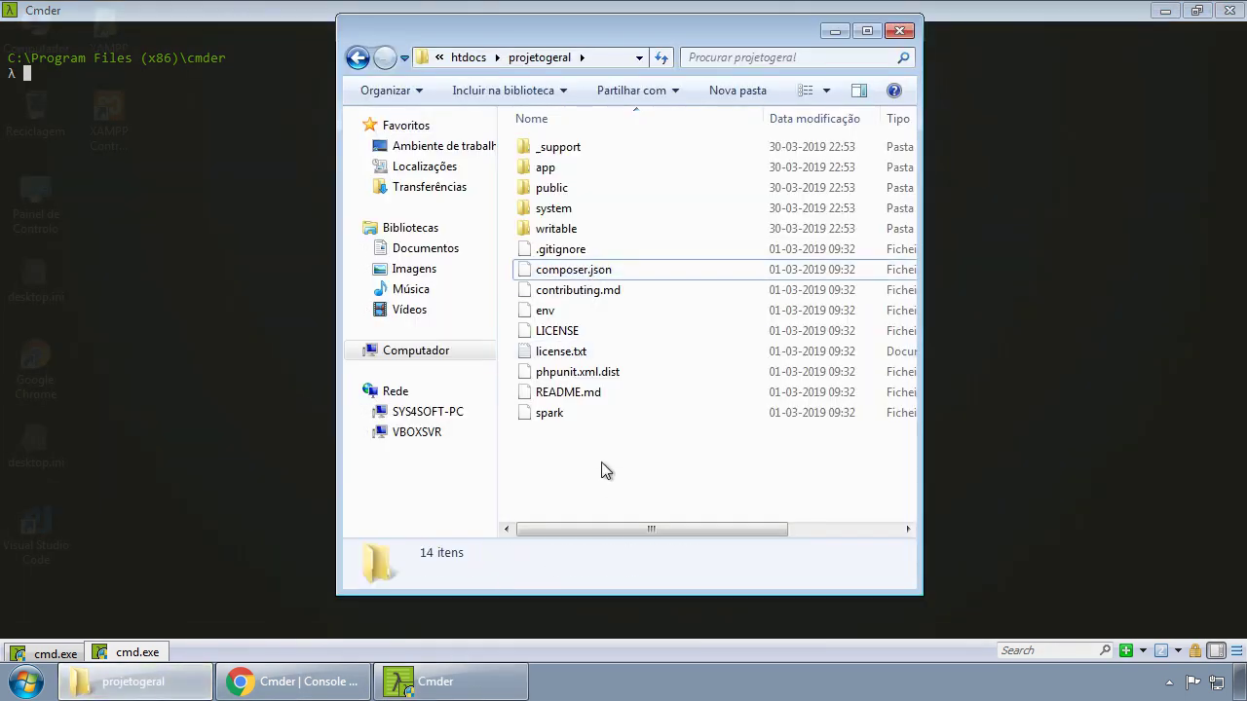
{"action": "right_click", "coordinate": [601, 464]}
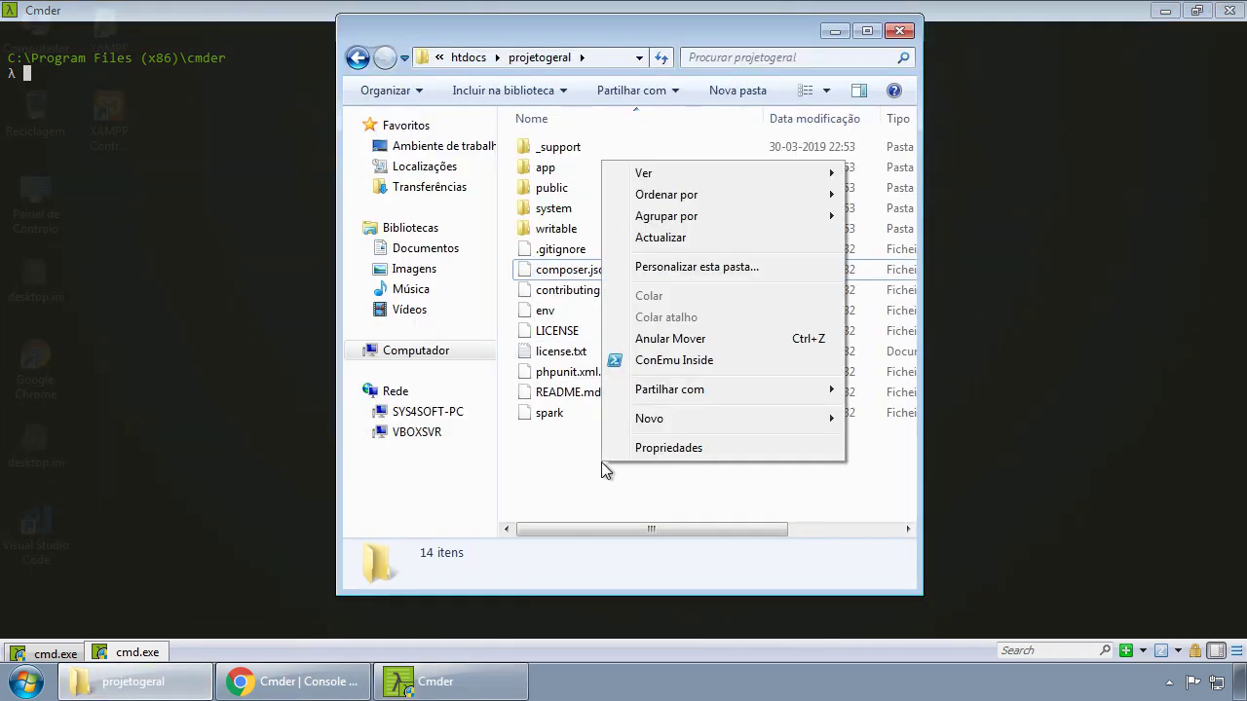
{"action": "left_click", "coordinate": [670, 363]}
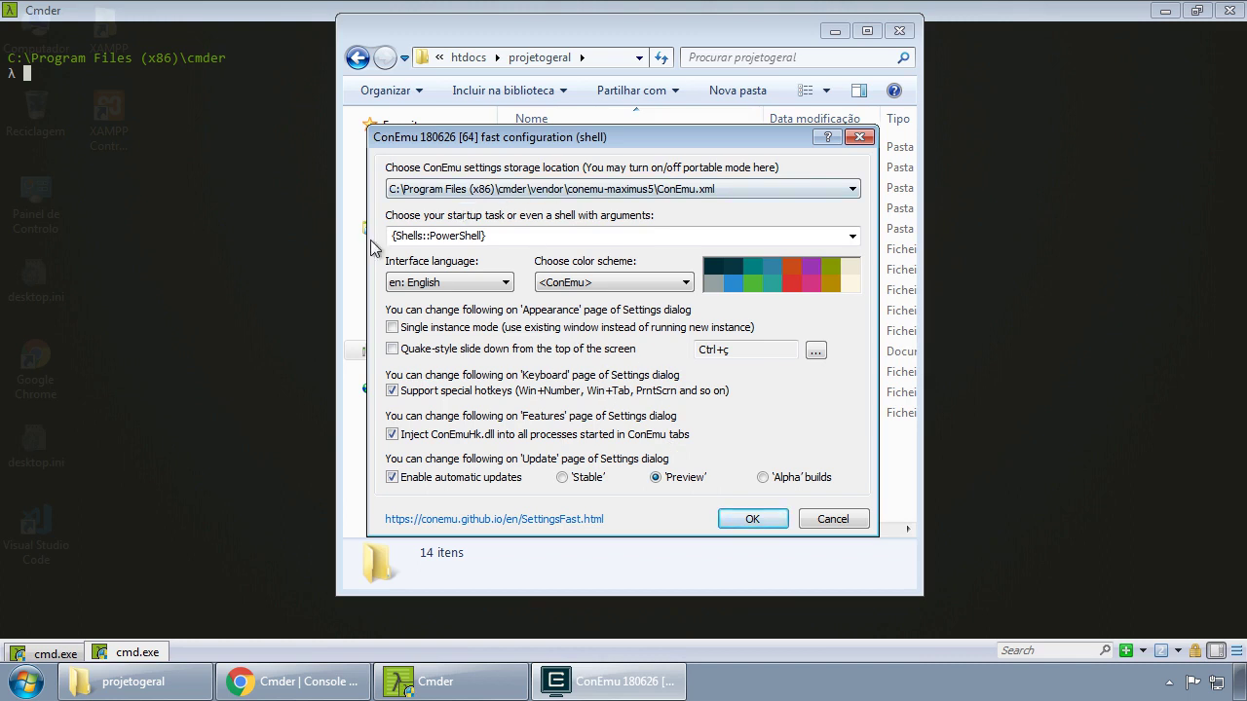
{"action": "left_click", "coordinate": [751, 519]}
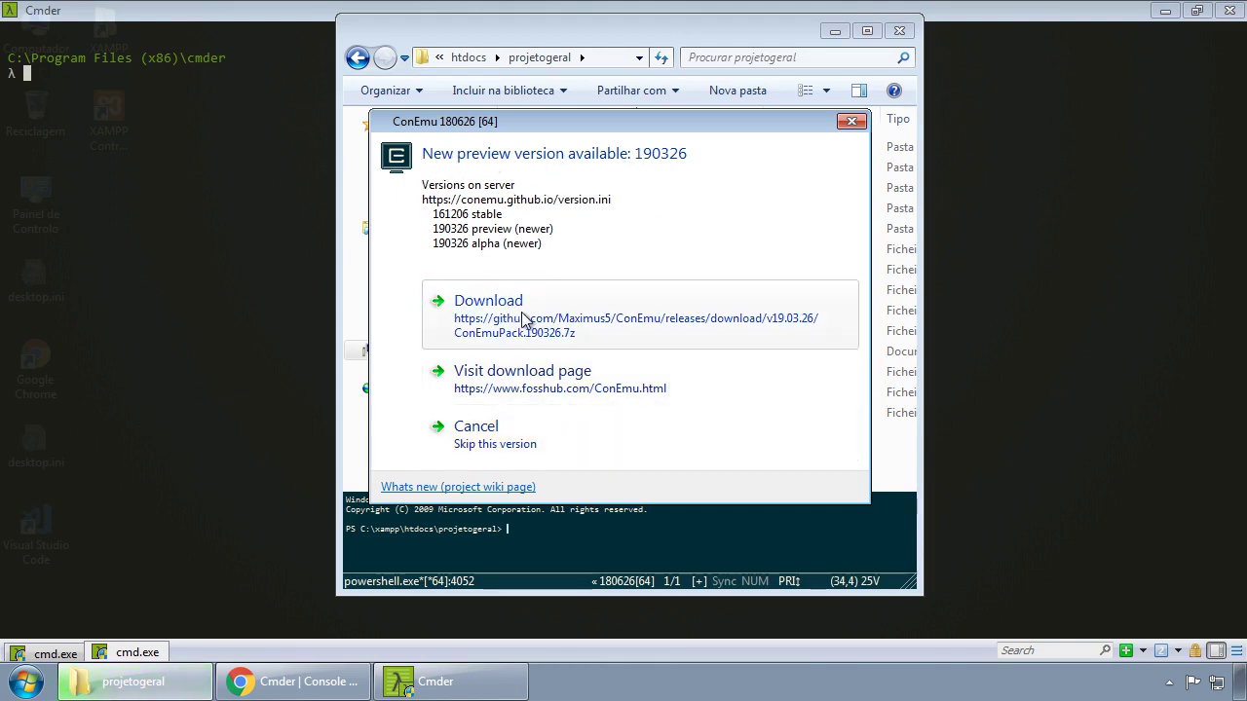
Skip the new ConEmu preview version and enlarge the projetogeral window with its embedded PowerShell console.
{"action": "left_click", "coordinate": [486, 446]}
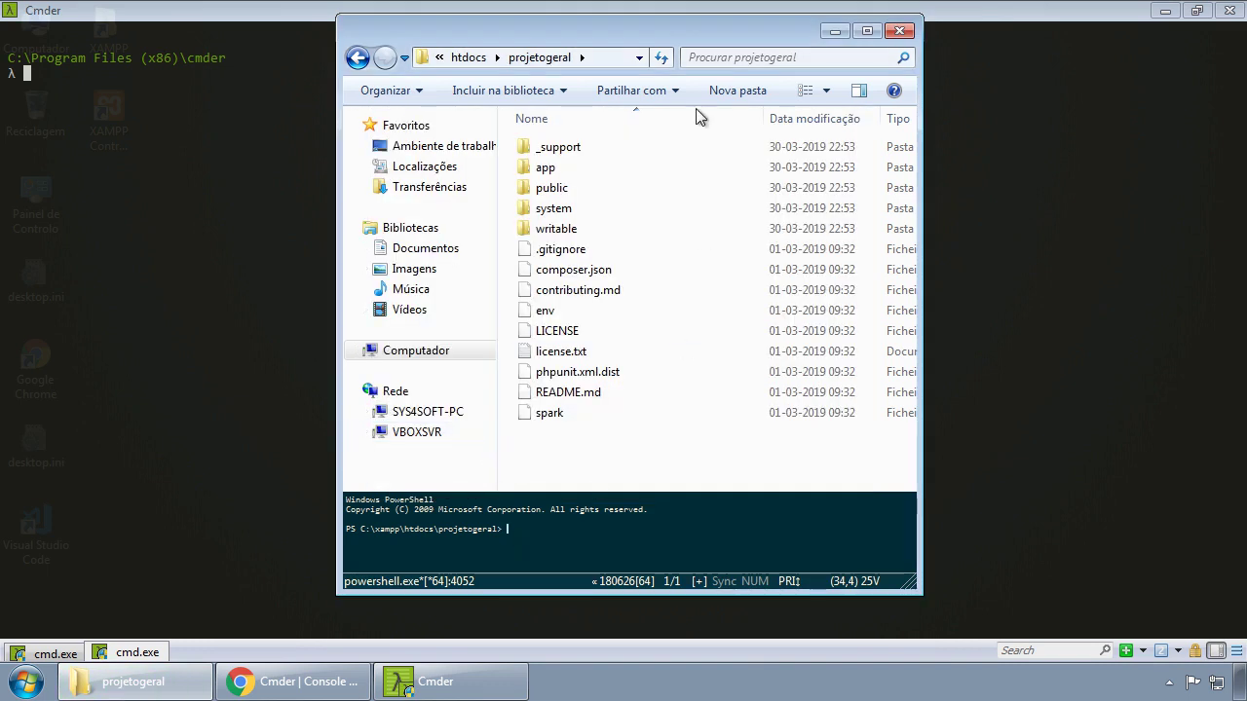
{"action": "left_click_drag", "start_coordinate": [688, 33], "coordinate": [439, 22]}
{"action": "left_click_drag", "start_coordinate": [670, 582], "coordinate": [1107, 623]}
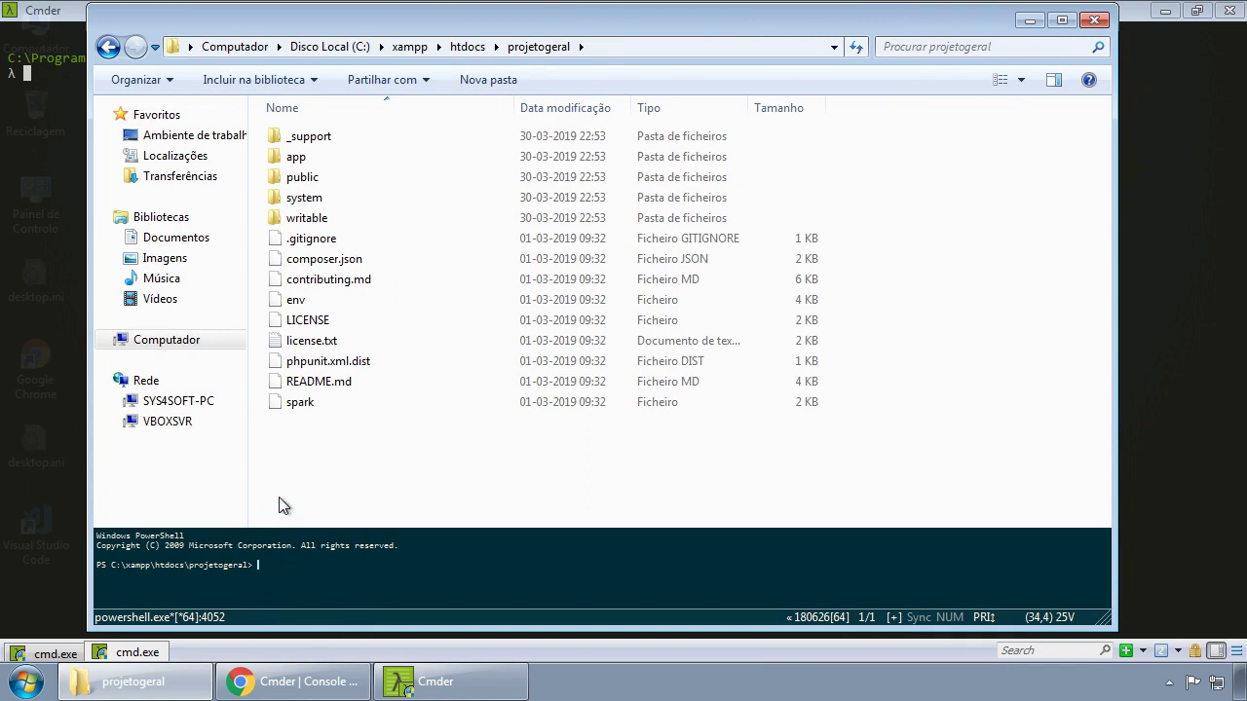
Start the CodeIgniter development server with php spark serve in the projetogeral folder's embedded PowerShell console.
{"action": "type", "text": "php spark serve"}
{"action": "key", "text": "Return"}
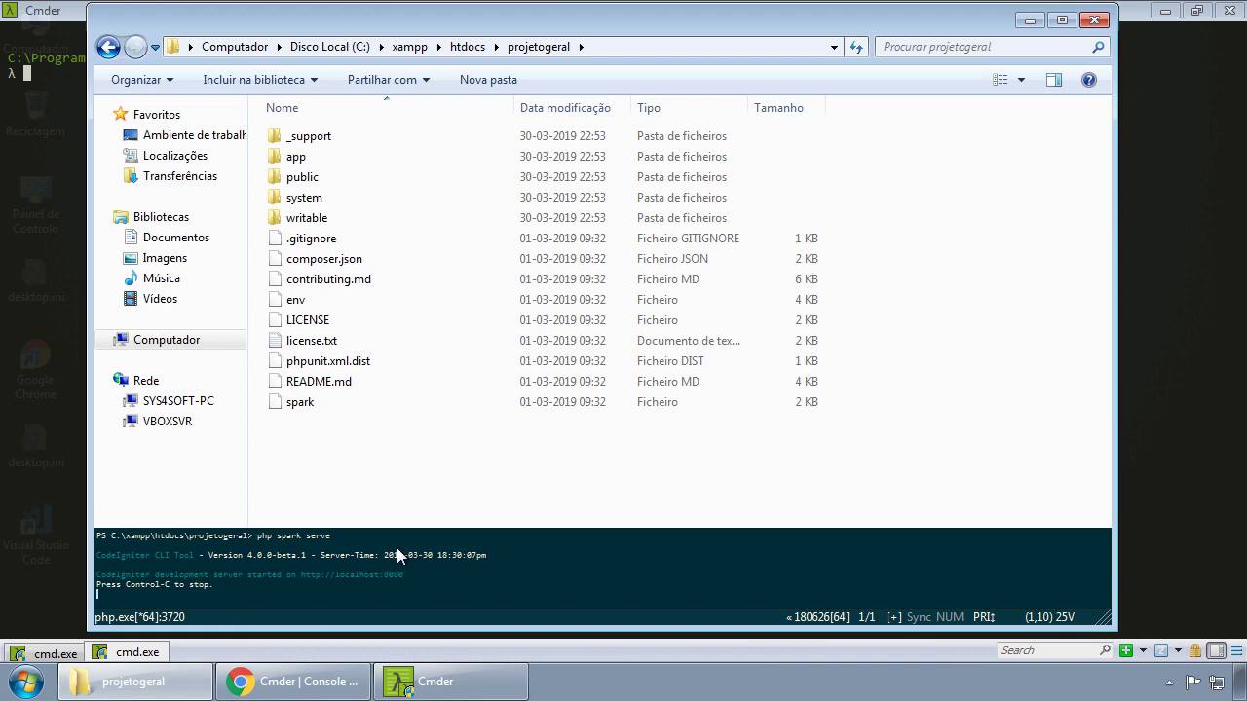
{"action": "right_click", "coordinate": [416, 451]}
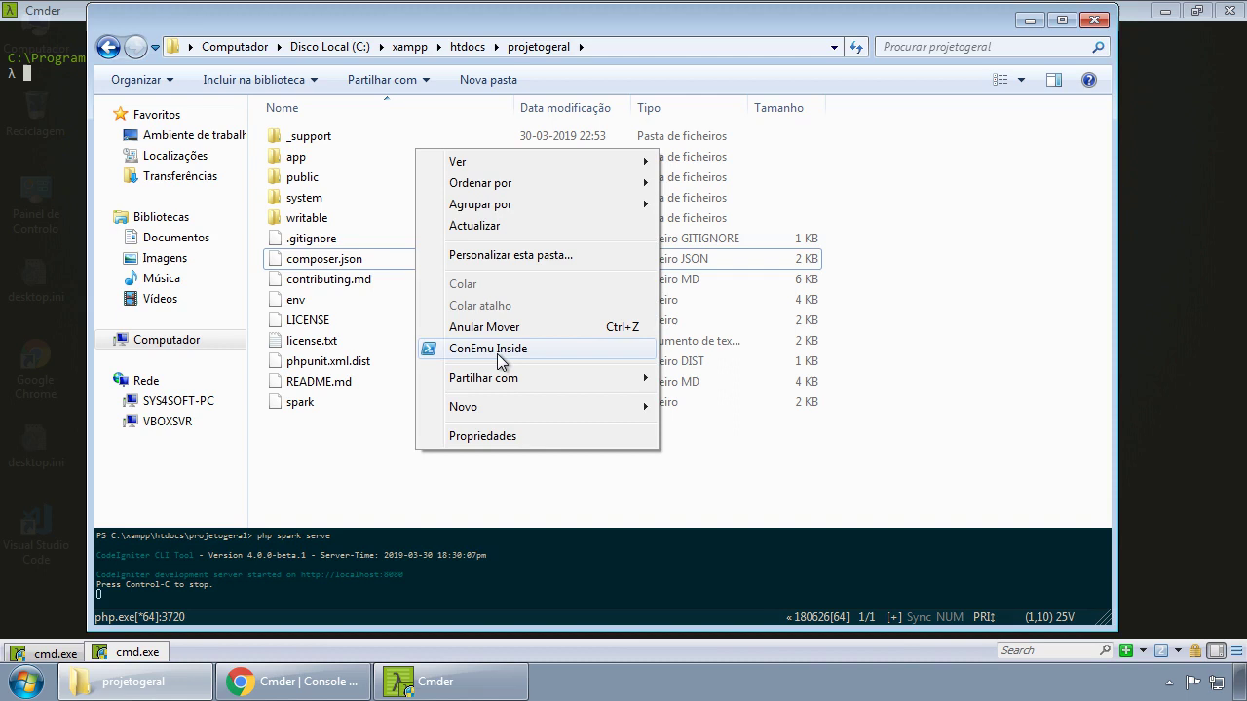
{"action": "left_click", "coordinate": [742, 485]}
Stop the running development server and exit the embedded PowerShell console.
{"action": "left_click", "coordinate": [244, 588]}
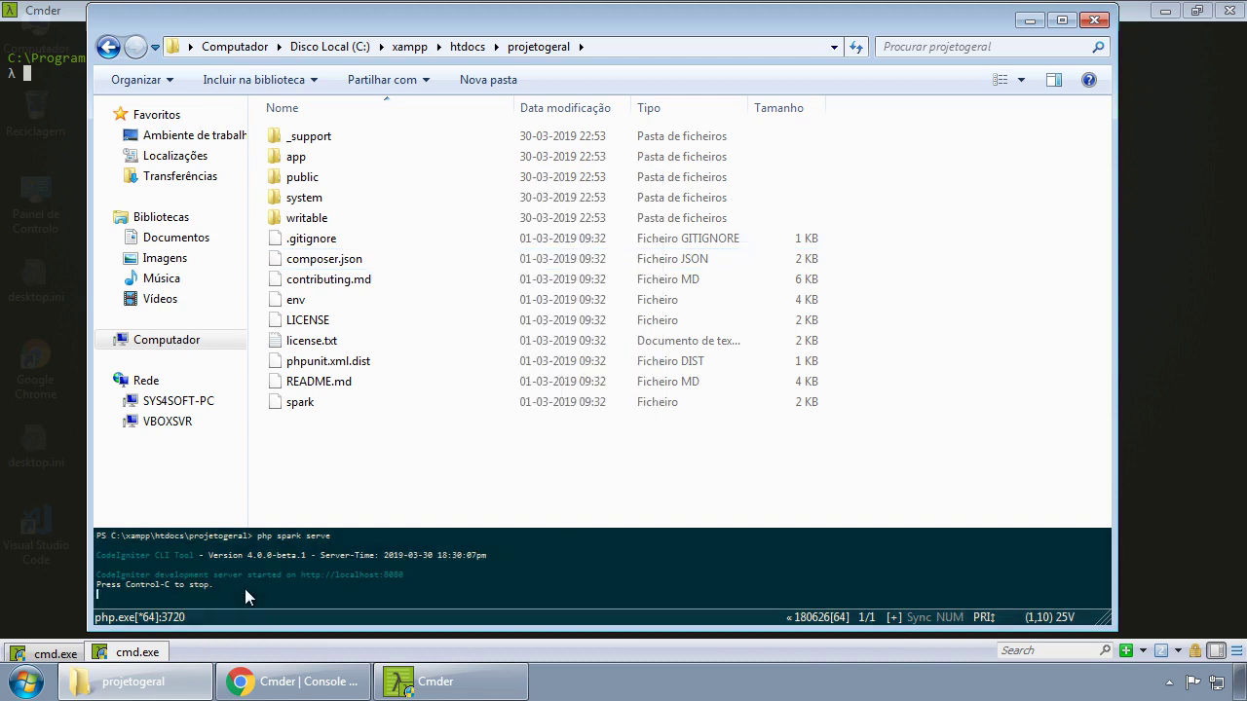
{"action": "key", "text": "ctrl+c"}
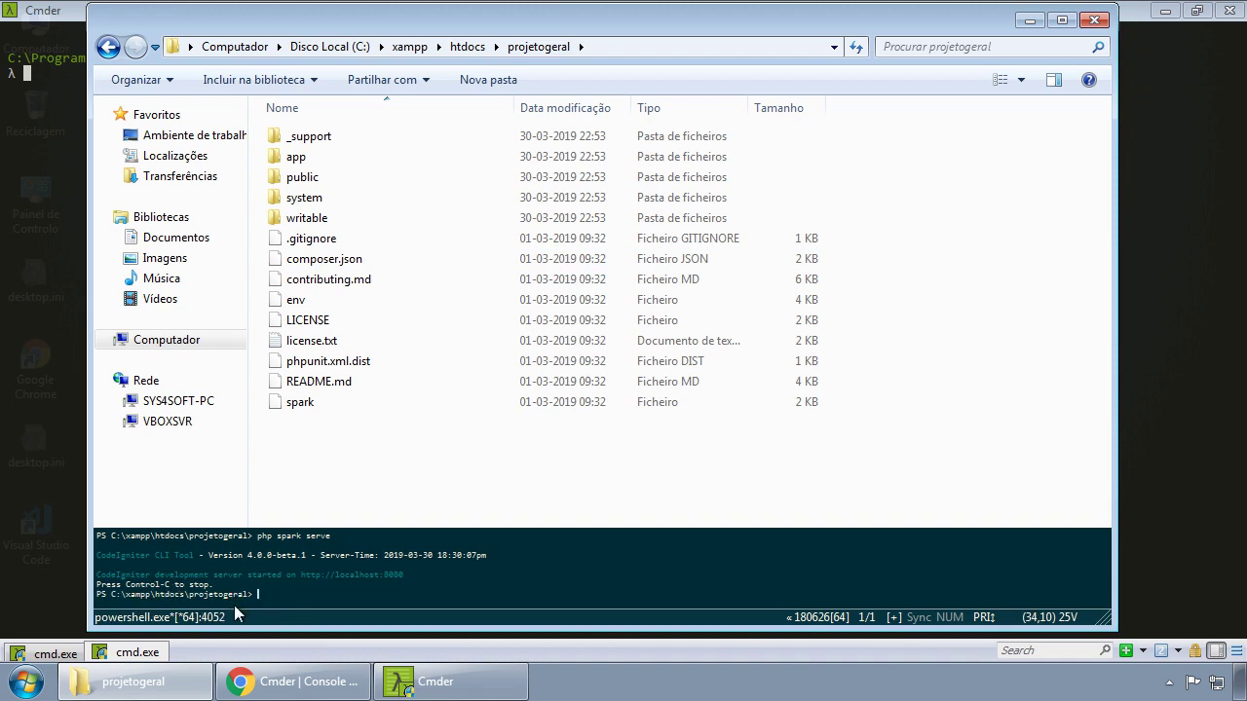
{"action": "type", "text": "exit"}
{"action": "key", "text": "Return"}
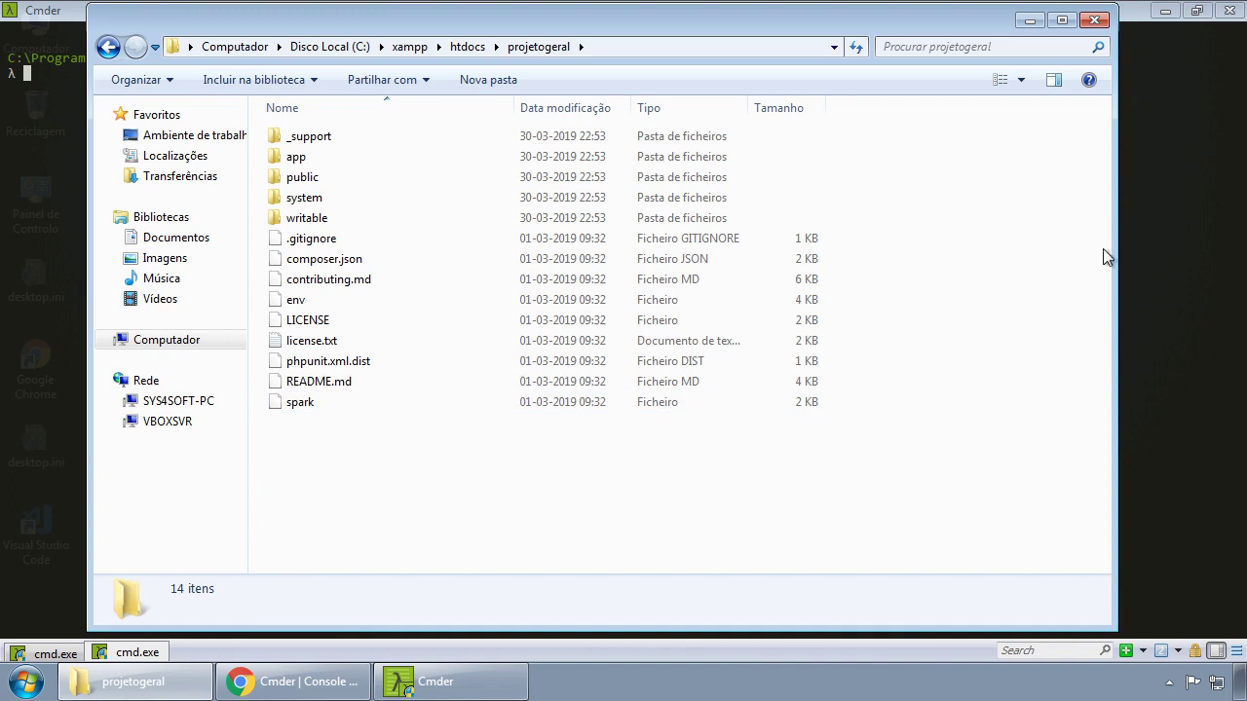
Open Cmder's settings and review the Default term, ComSpec and Integration pages.
{"action": "left_click", "coordinate": [1178, 230]}
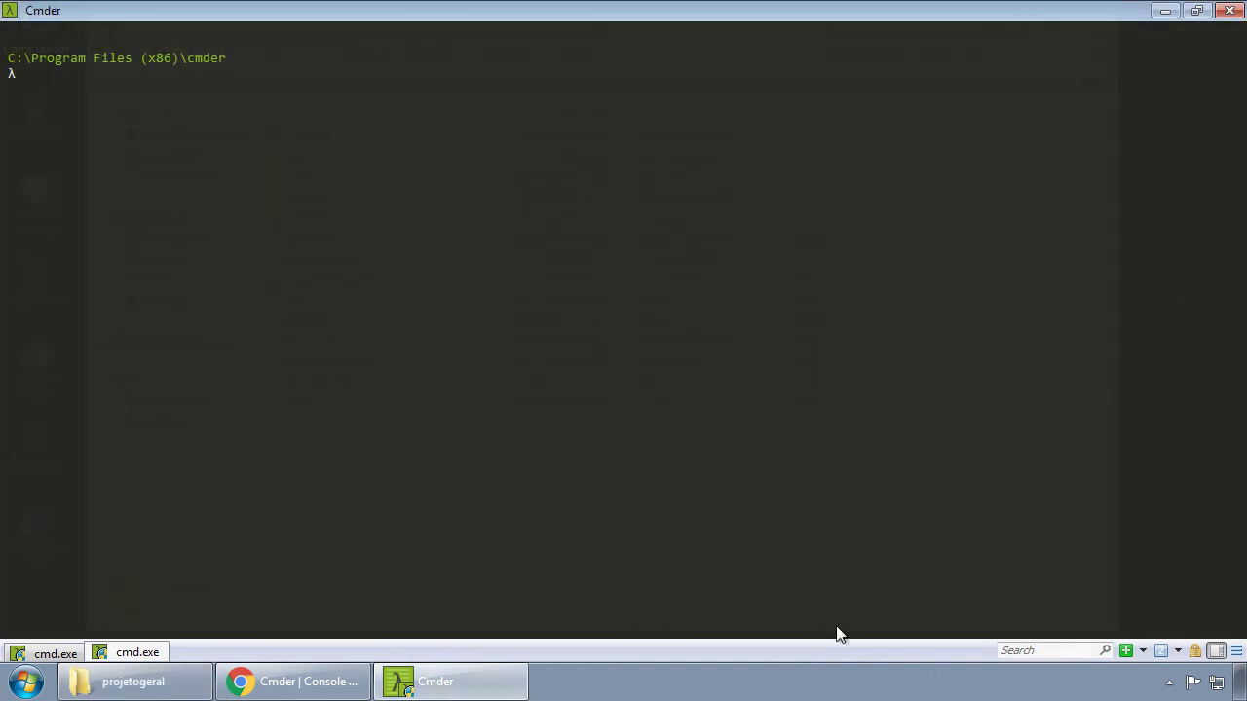
{"action": "left_click", "coordinate": [1237, 652]}
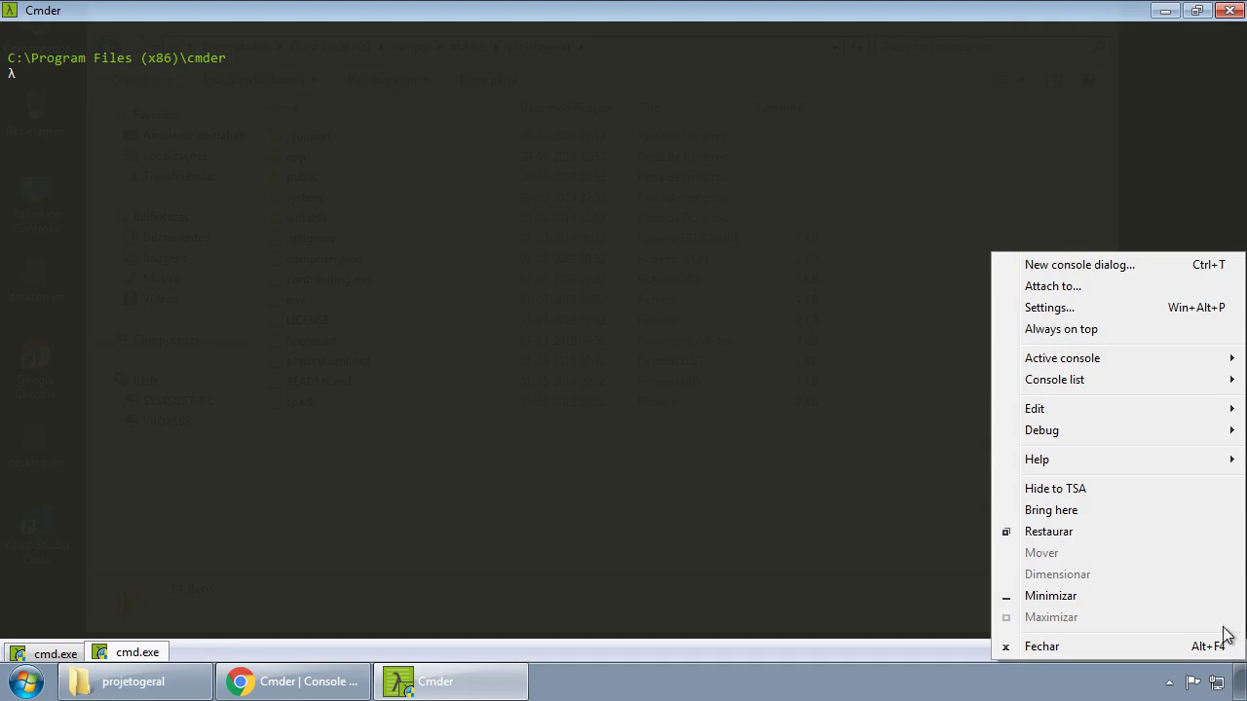
{"action": "left_click", "coordinate": [1050, 308]}
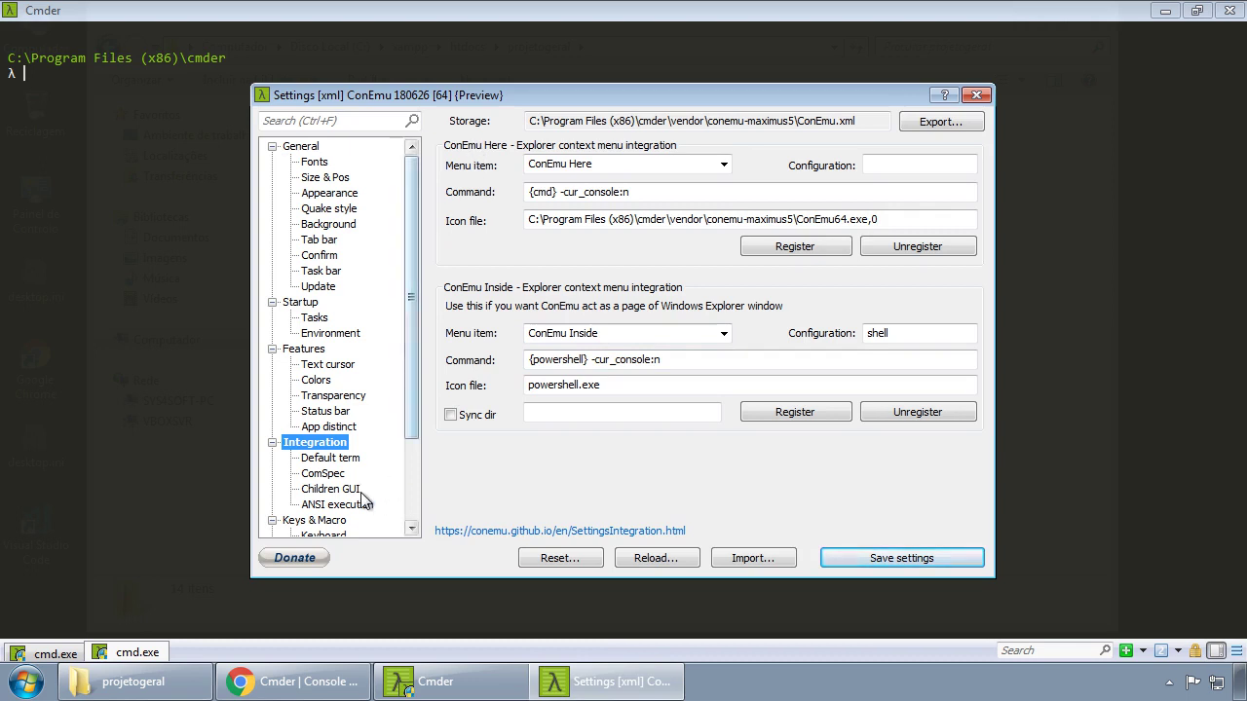
{"action": "scroll", "coordinate": [343, 454], "scroll_direction": "down", "scroll_amount": 1}
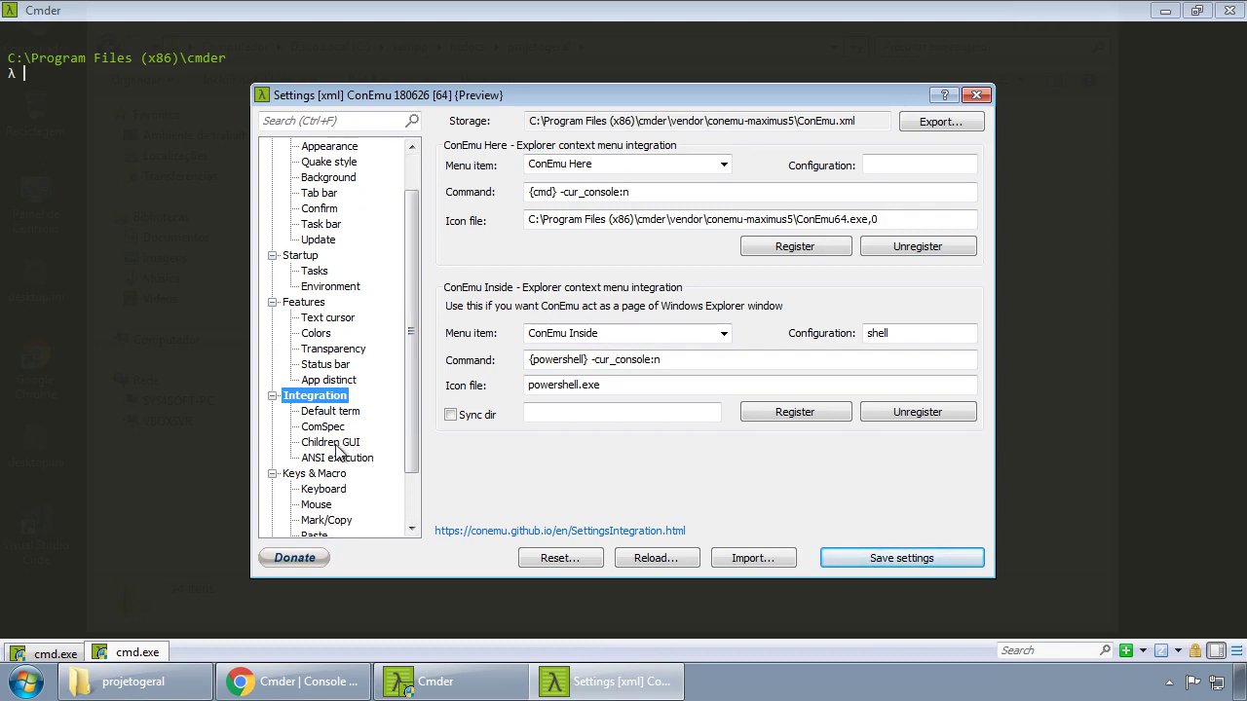
{"action": "left_click", "coordinate": [340, 416]}
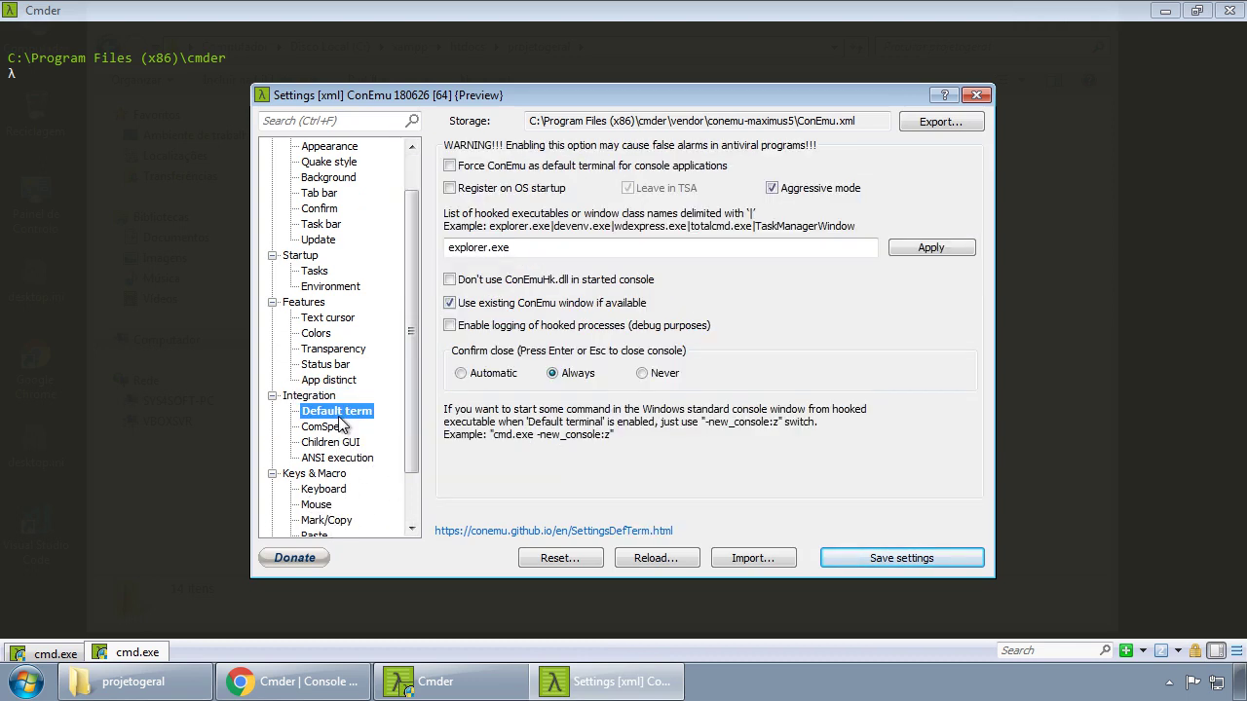
{"action": "left_click", "coordinate": [332, 429]}
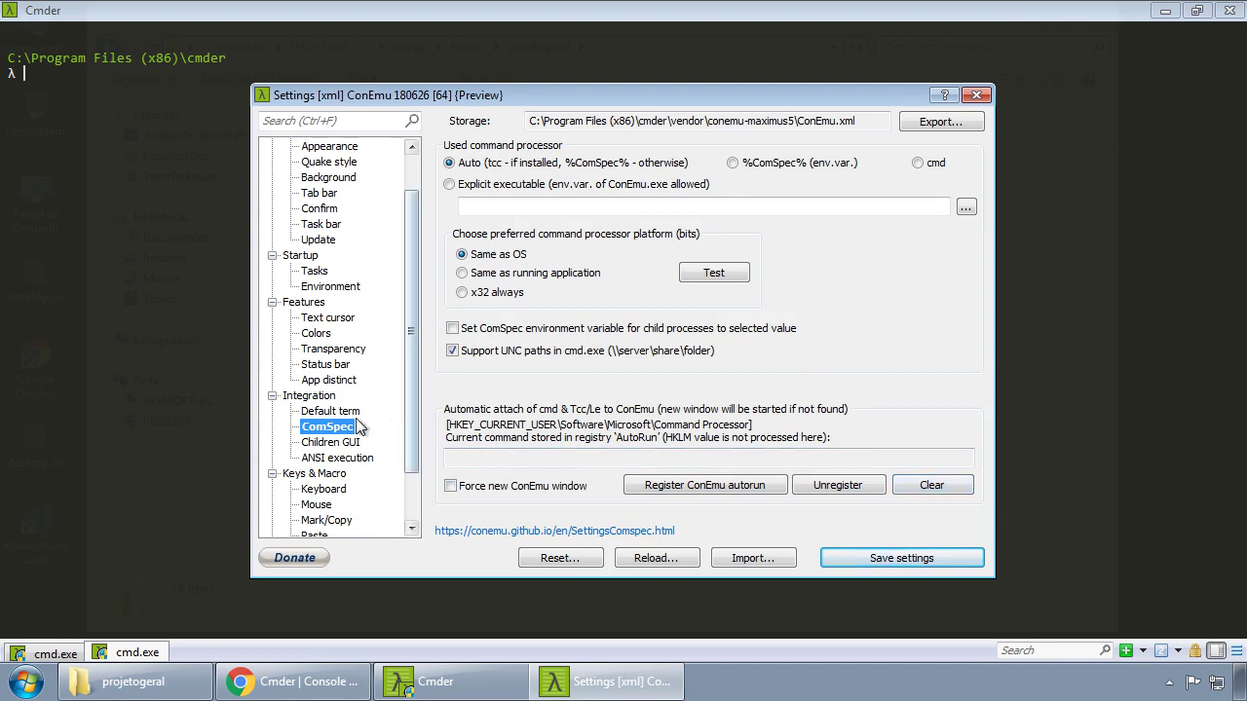
{"action": "left_click", "coordinate": [320, 398]}
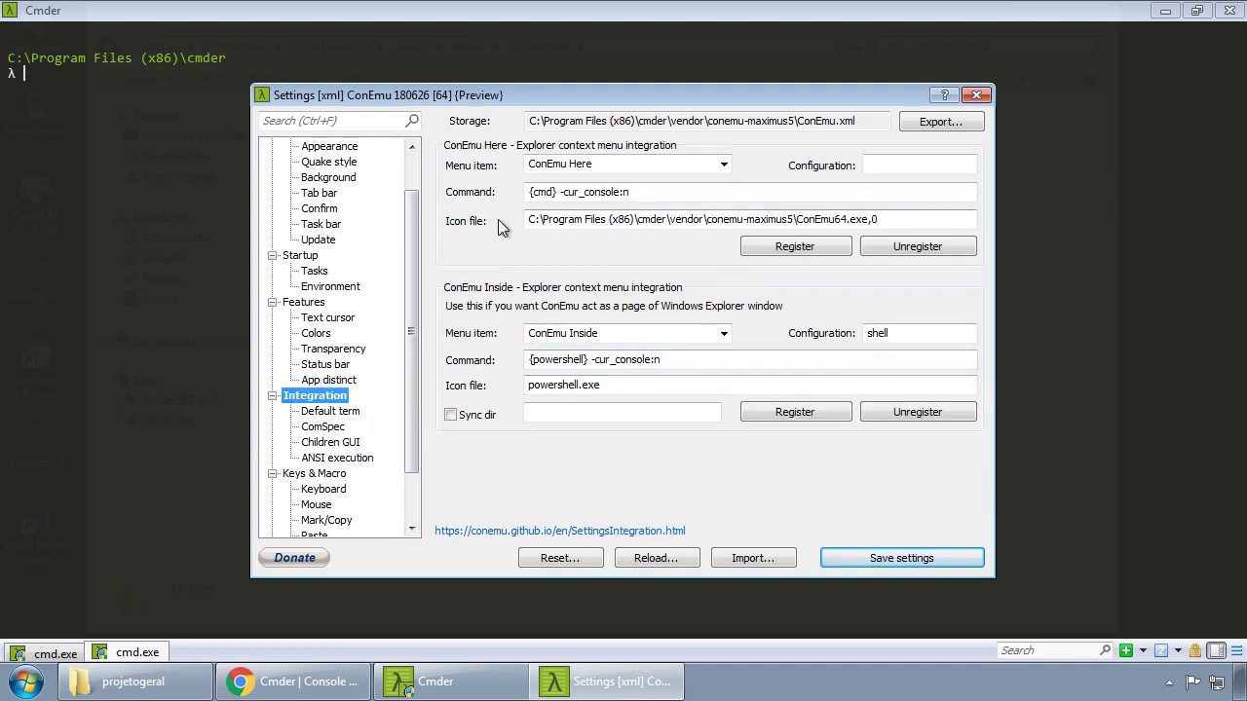
Move the settings window aside to check the ConEmu Inside entry in projetogeral's context menu.
{"action": "left_click", "coordinate": [134, 681]}
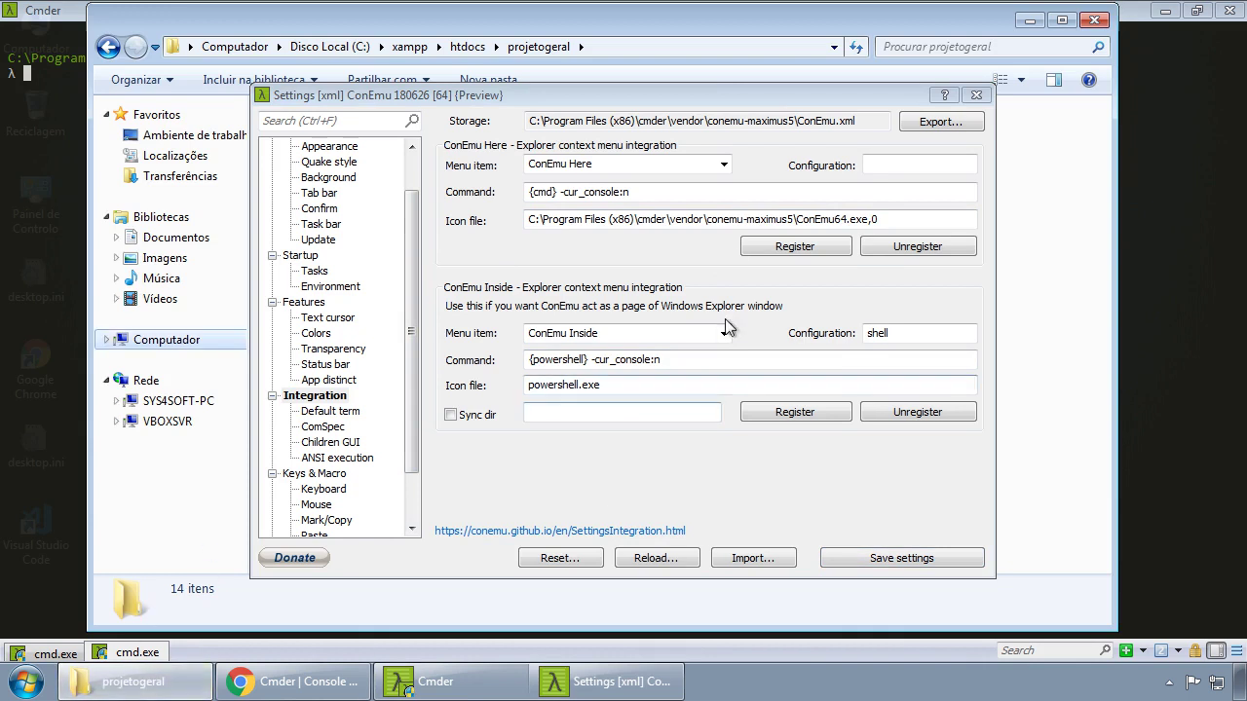
{"action": "left_click_drag", "start_coordinate": [692, 93], "coordinate": [890, 465]}
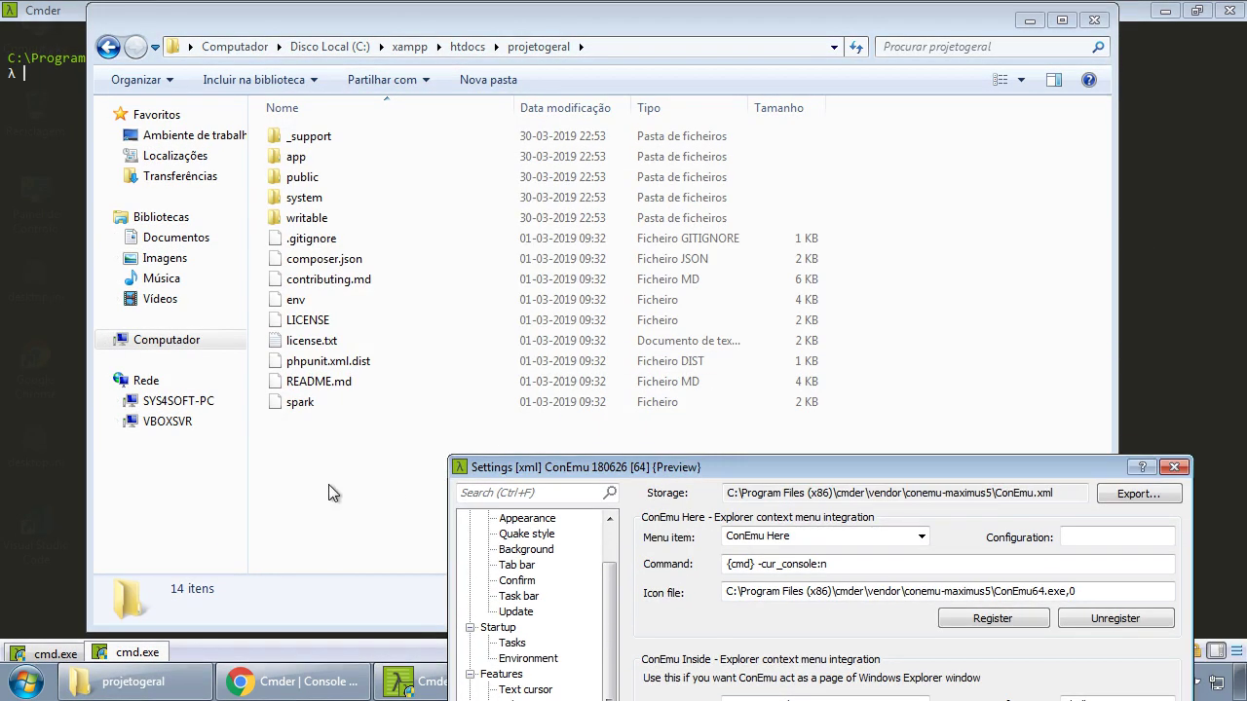
{"action": "right_click", "coordinate": [329, 483]}
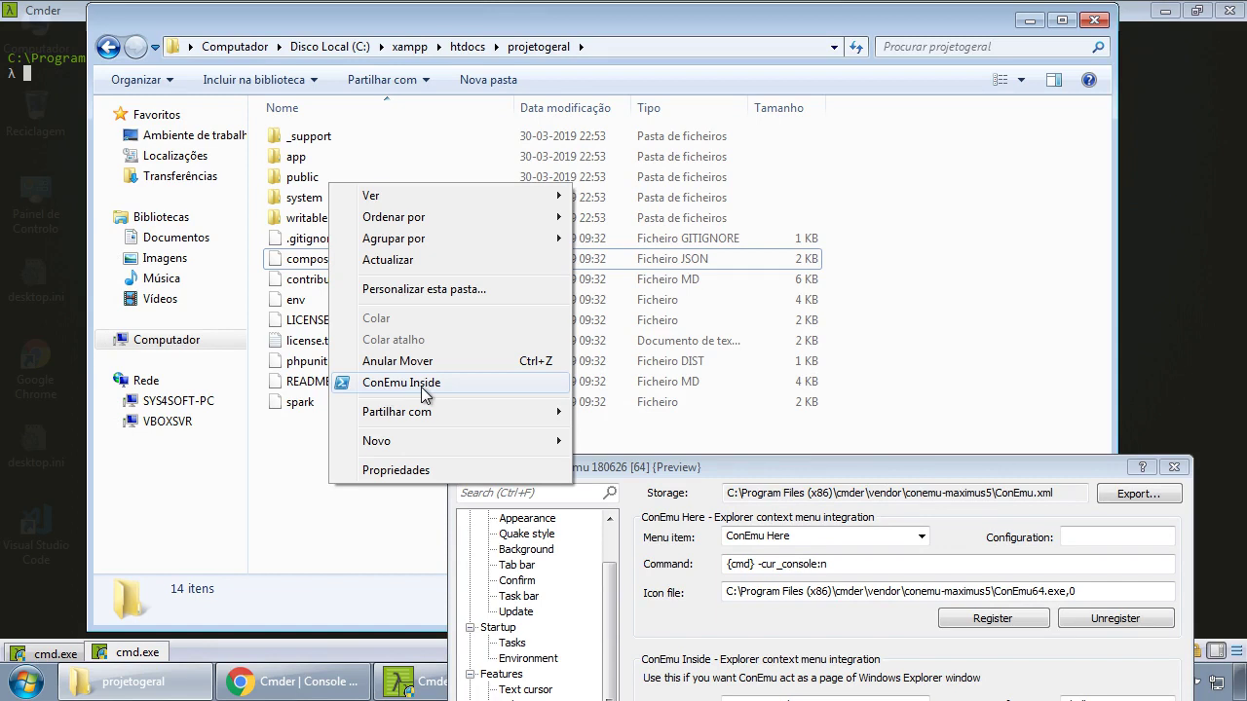
{"action": "left_click", "coordinate": [780, 466]}
{"action": "left_click_drag", "start_coordinate": [851, 471], "coordinate": [726, 109]}
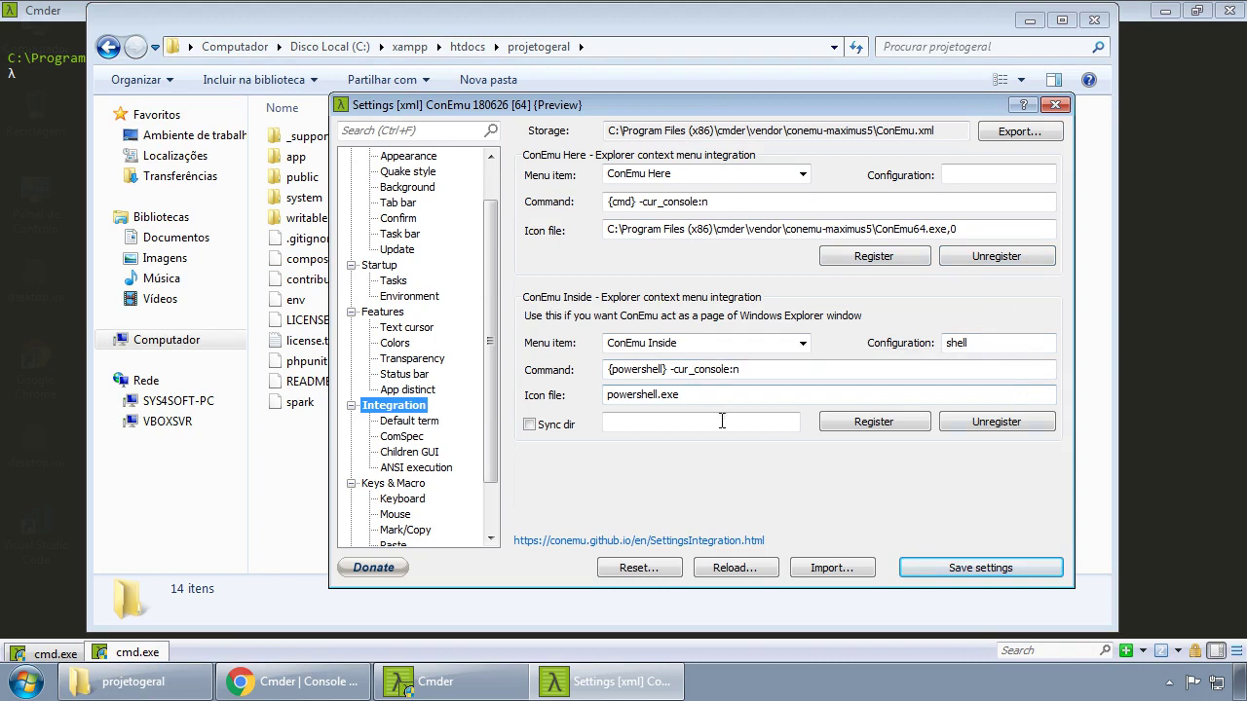
Unregister the ConEmu Inside Explorer entry, save the settings, and check the projetogeral folder's context menu.
{"action": "left_click", "coordinate": [993, 425]}
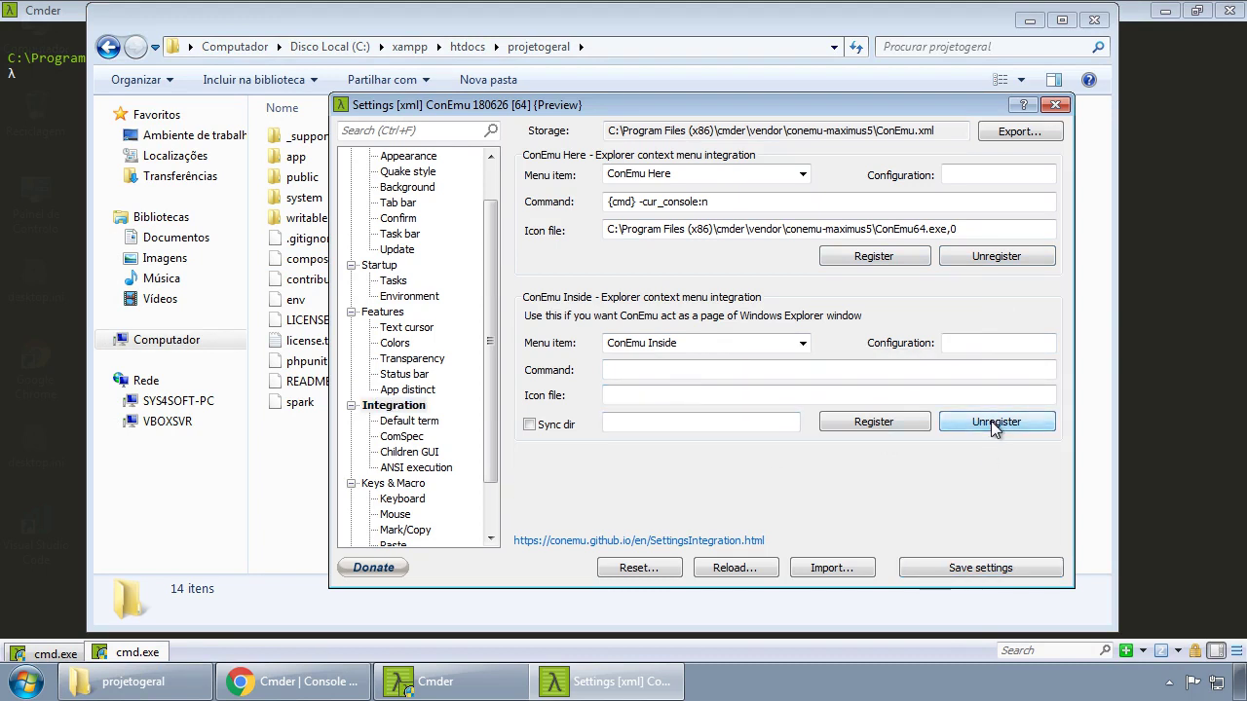
{"action": "left_click", "coordinate": [982, 573]}
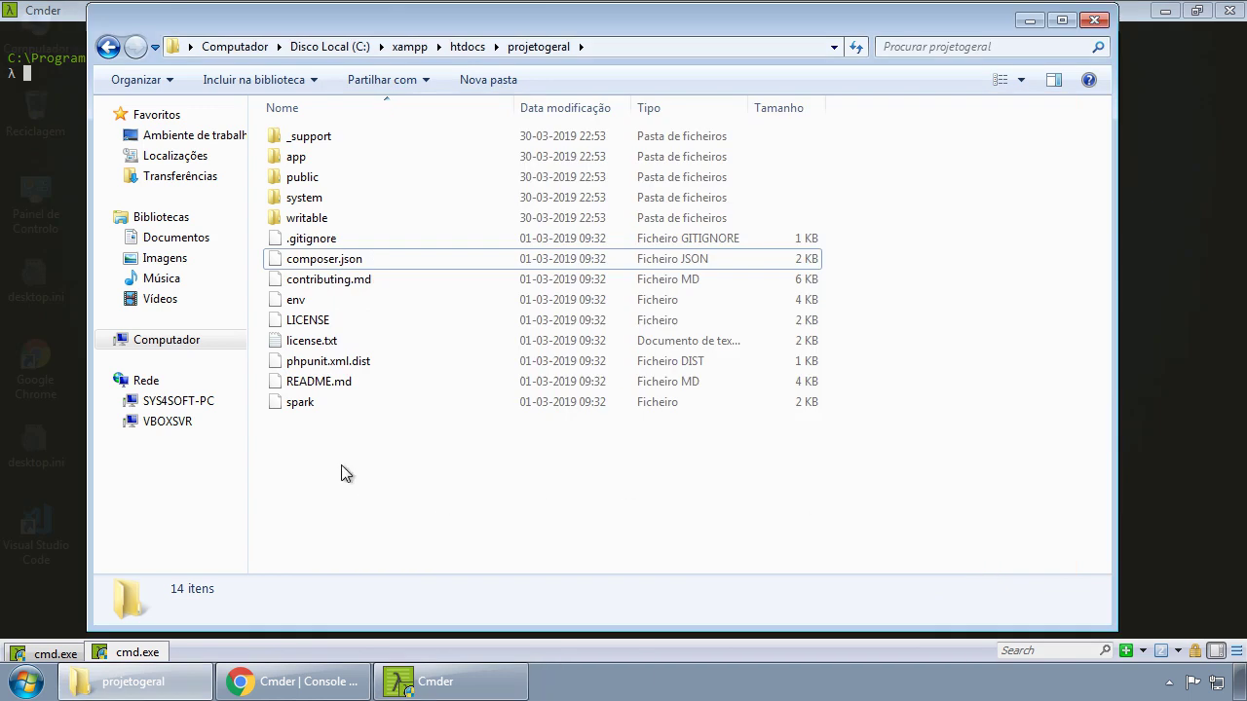
{"action": "right_click", "coordinate": [341, 474]}
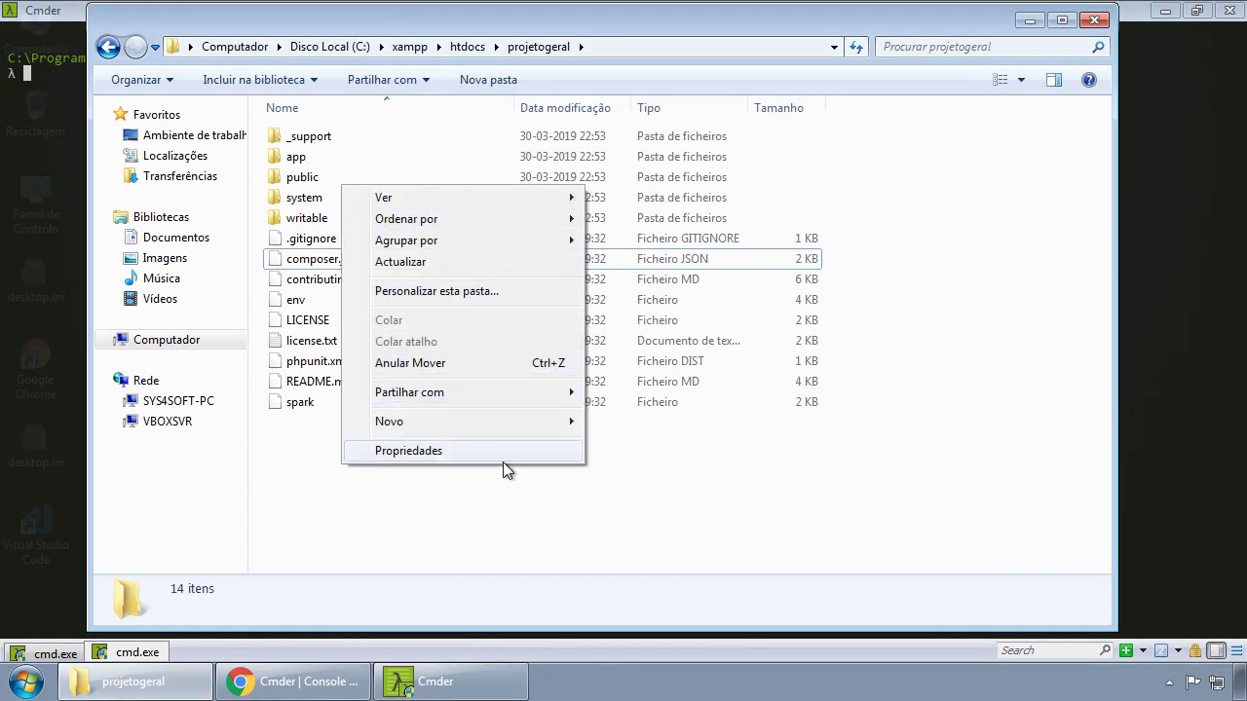
{"action": "left_click", "coordinate": [677, 465]}
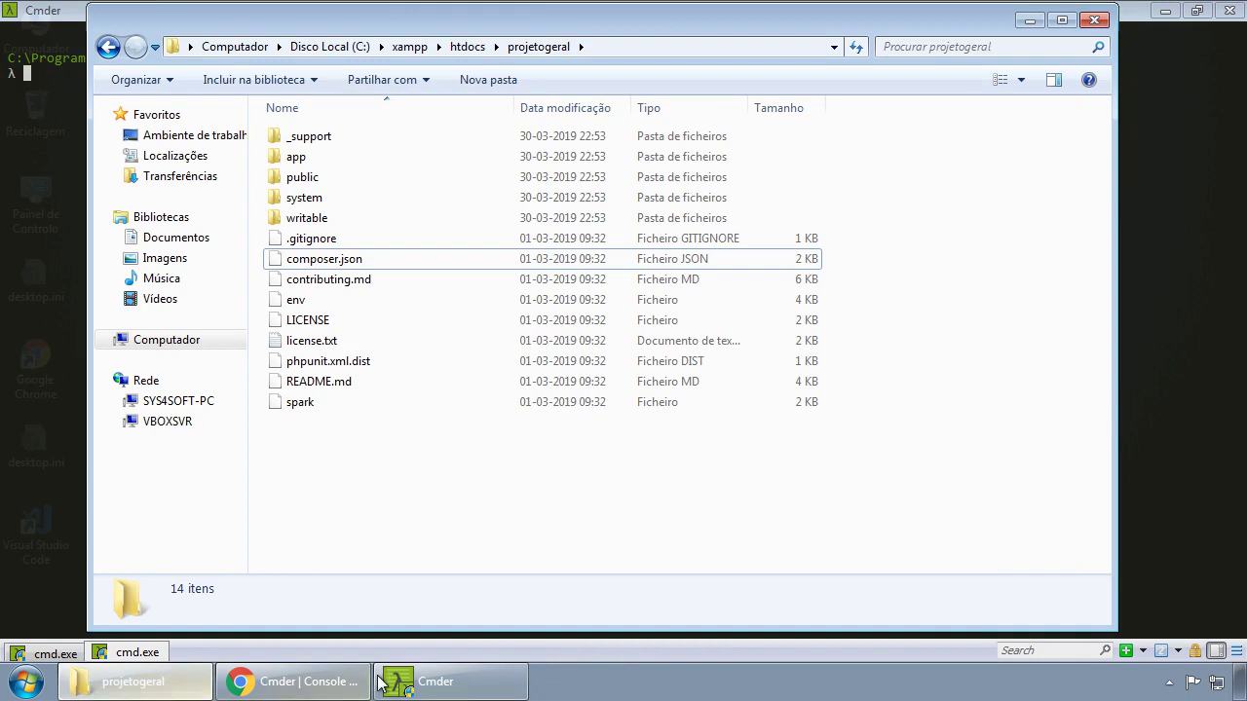
Register the ConEmu Here Explorer context menu entry in Cmder's Integration settings and save the settings.
{"action": "left_click", "coordinate": [429, 682]}
{"action": "left_click", "coordinate": [457, 682]}
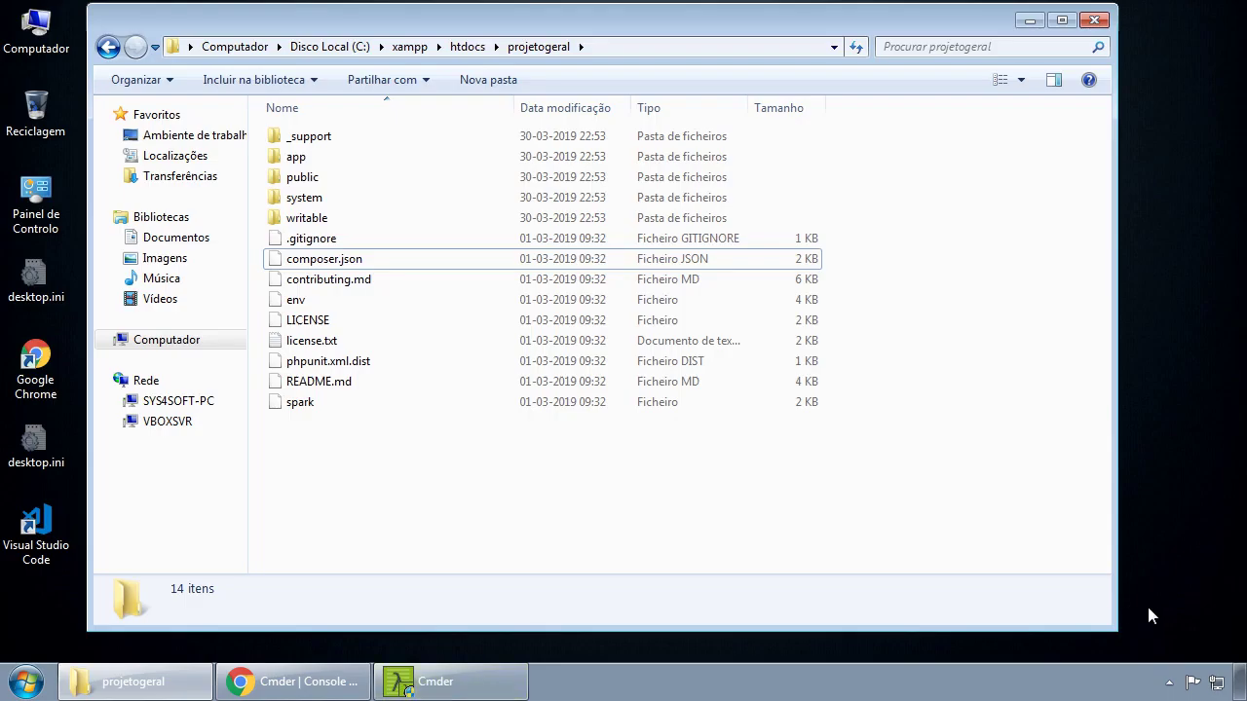
{"action": "left_click", "coordinate": [478, 685]}
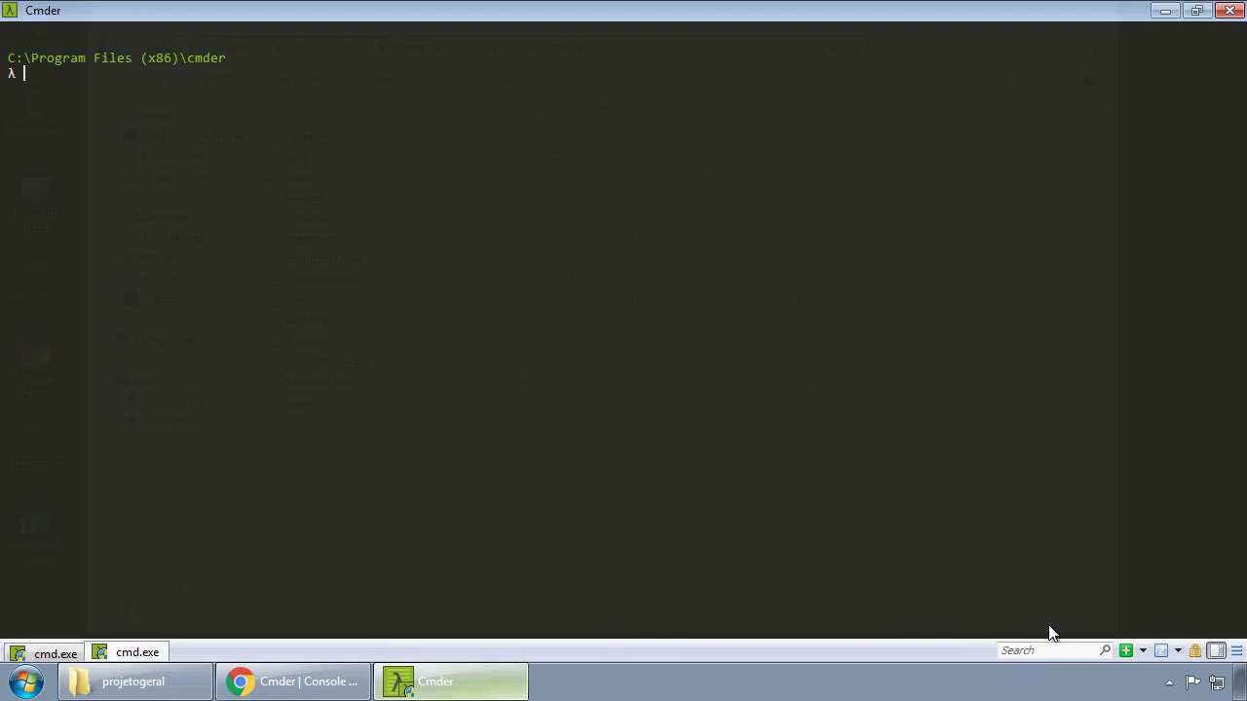
{"action": "left_click", "coordinate": [1236, 651]}
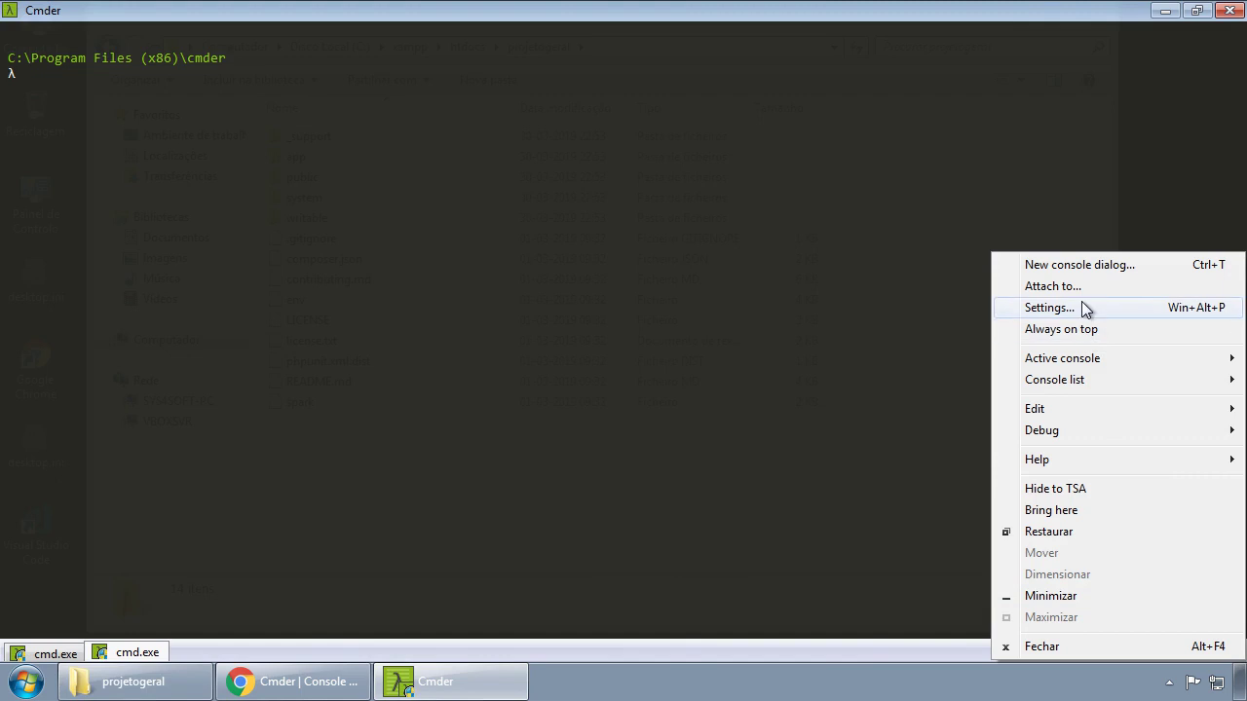
{"action": "left_click", "coordinate": [1084, 307]}
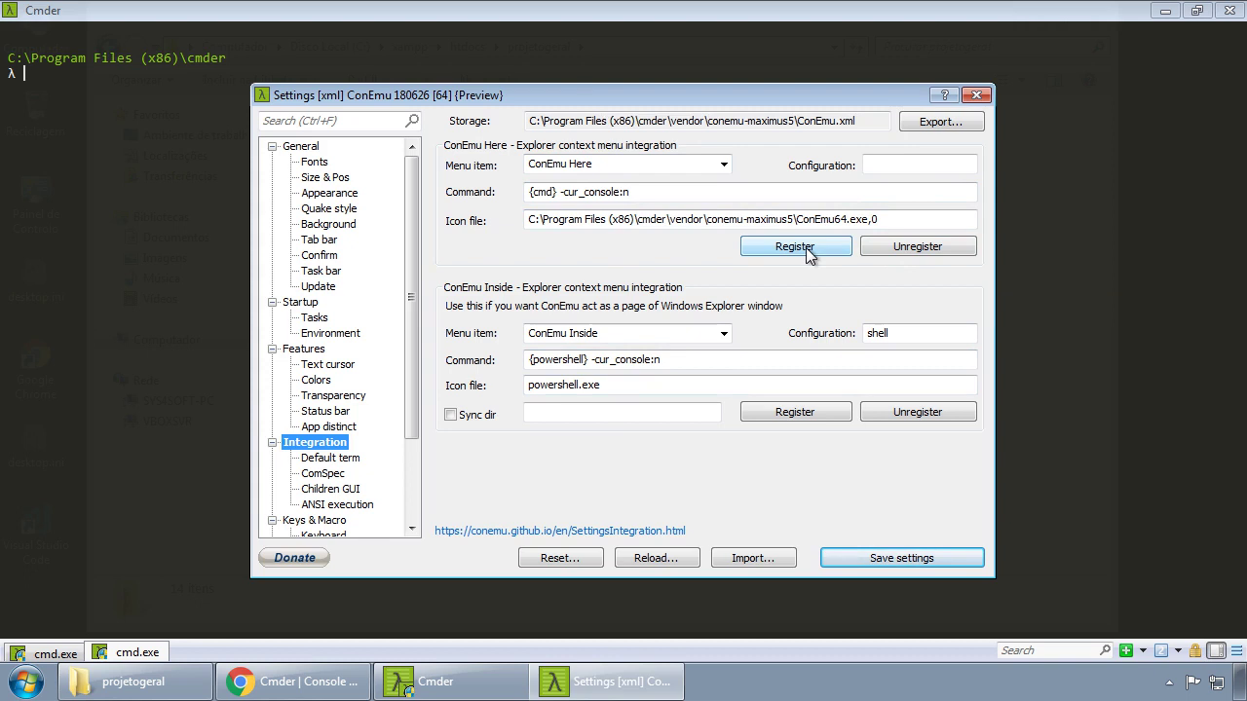
{"action": "left_click", "coordinate": [806, 248]}
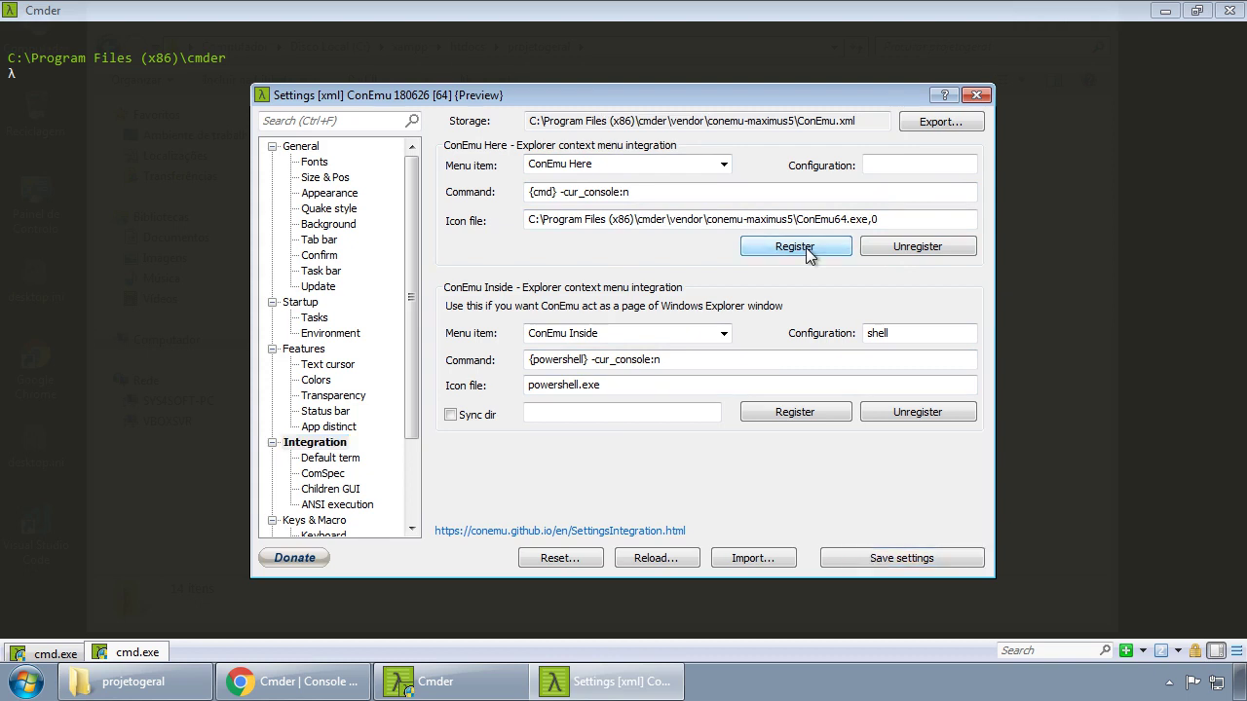
{"action": "left_click", "coordinate": [920, 561]}
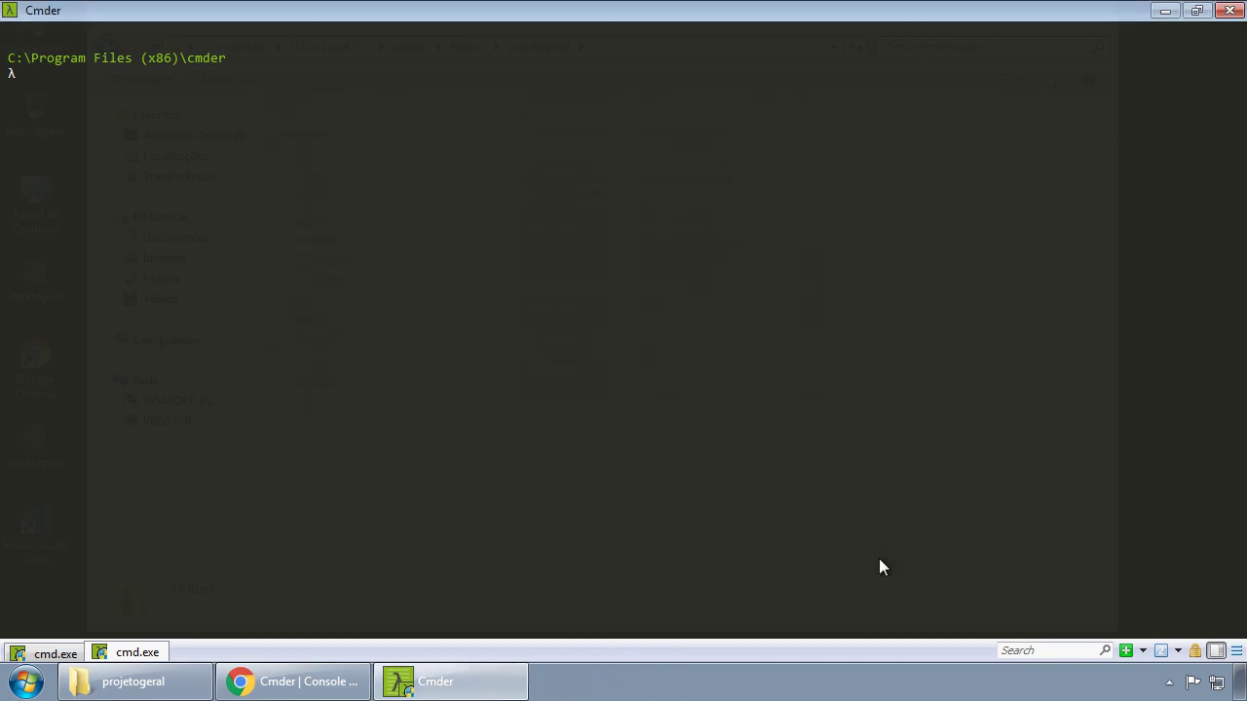
Try launching ConEmu Here in the projetogeral folder with the startup command far, and close that console.
{"action": "left_click", "coordinate": [134, 682]}
{"action": "right_click", "coordinate": [396, 480]}
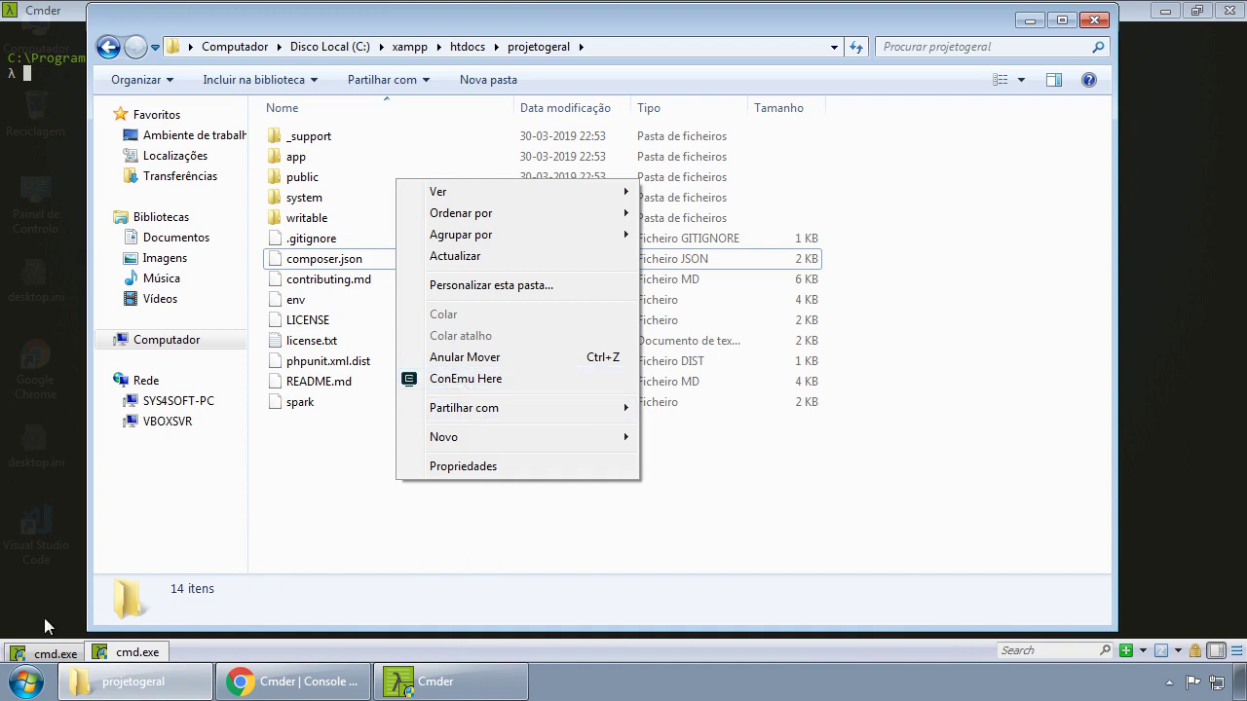
{"action": "left_click", "coordinate": [484, 383]}
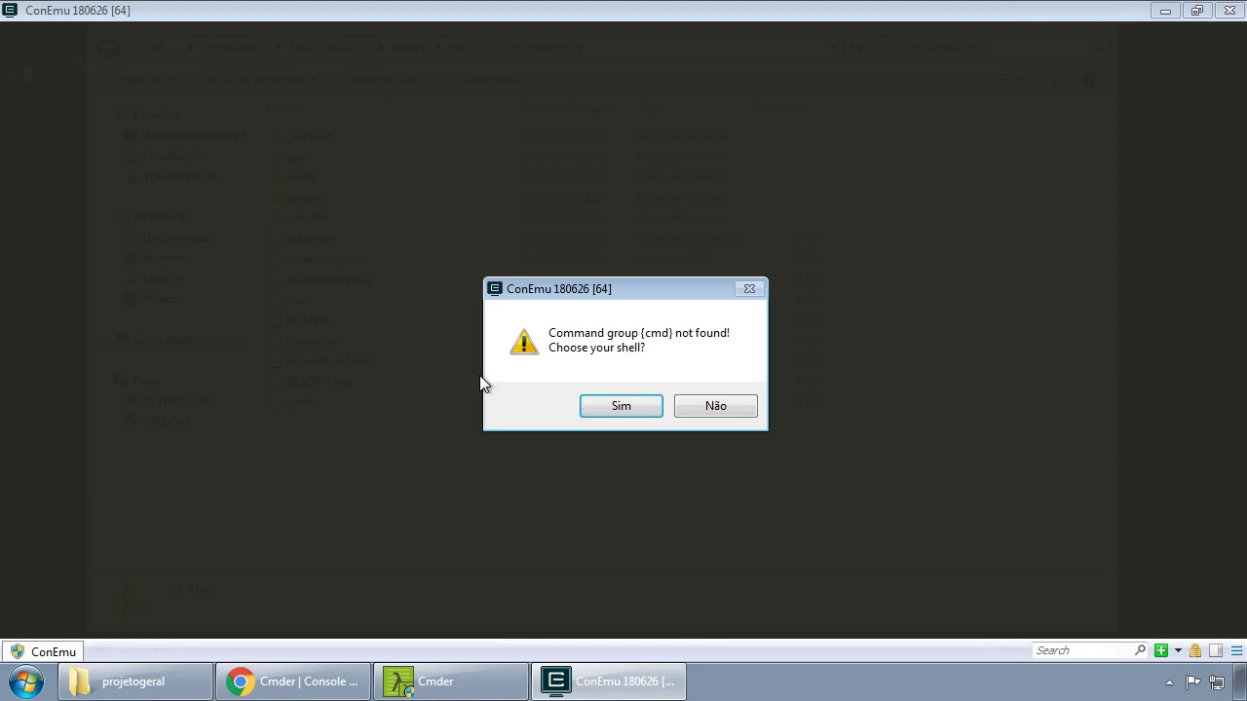
{"action": "left_click", "coordinate": [625, 405]}
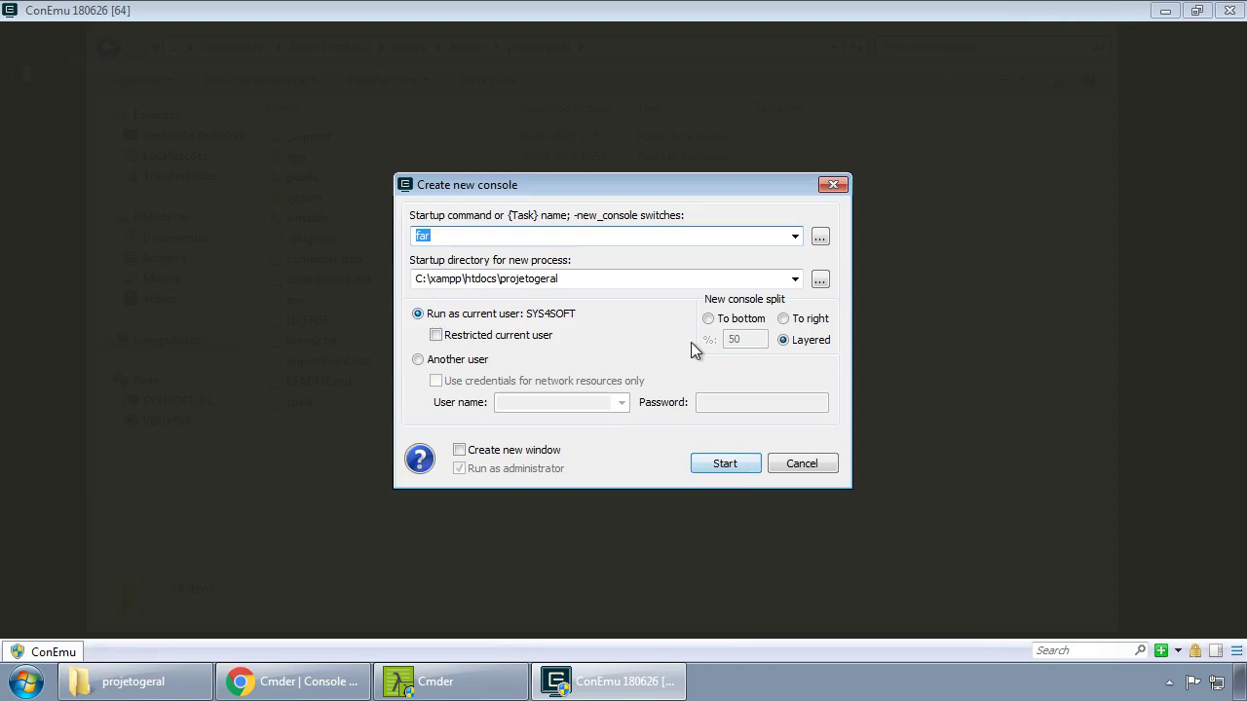
{"action": "left_click", "coordinate": [723, 465]}
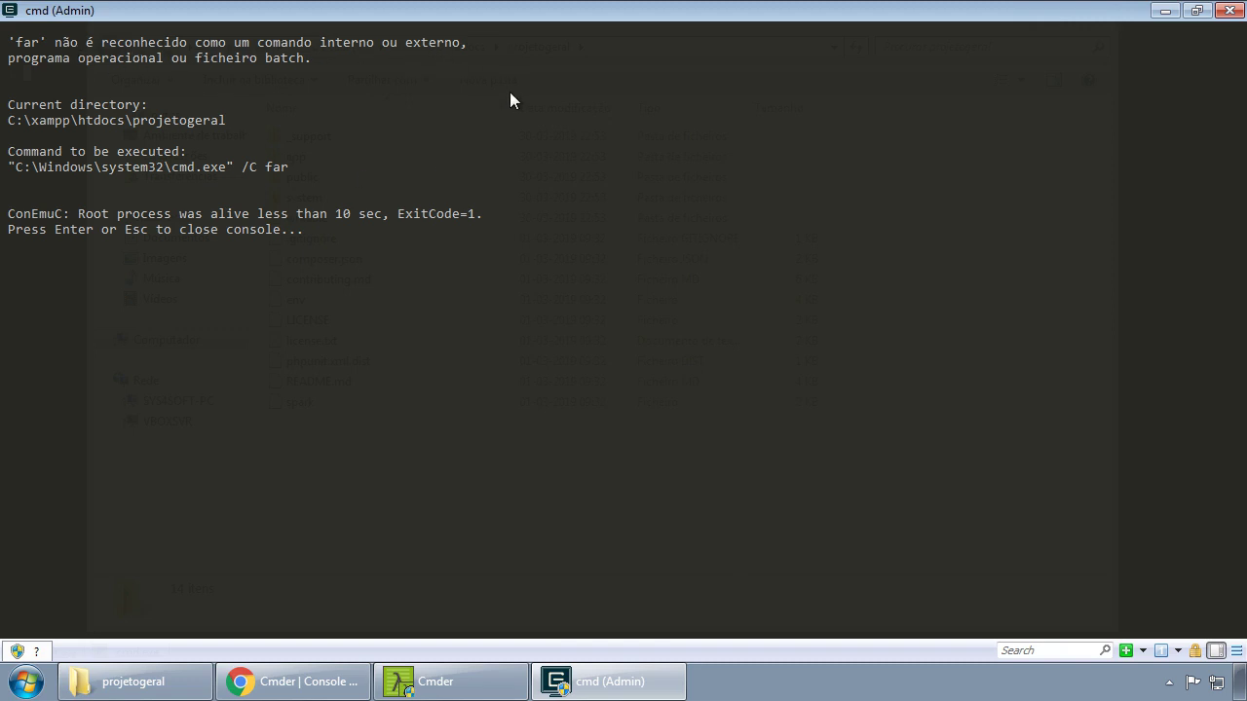
{"action": "key", "text": "Return"}
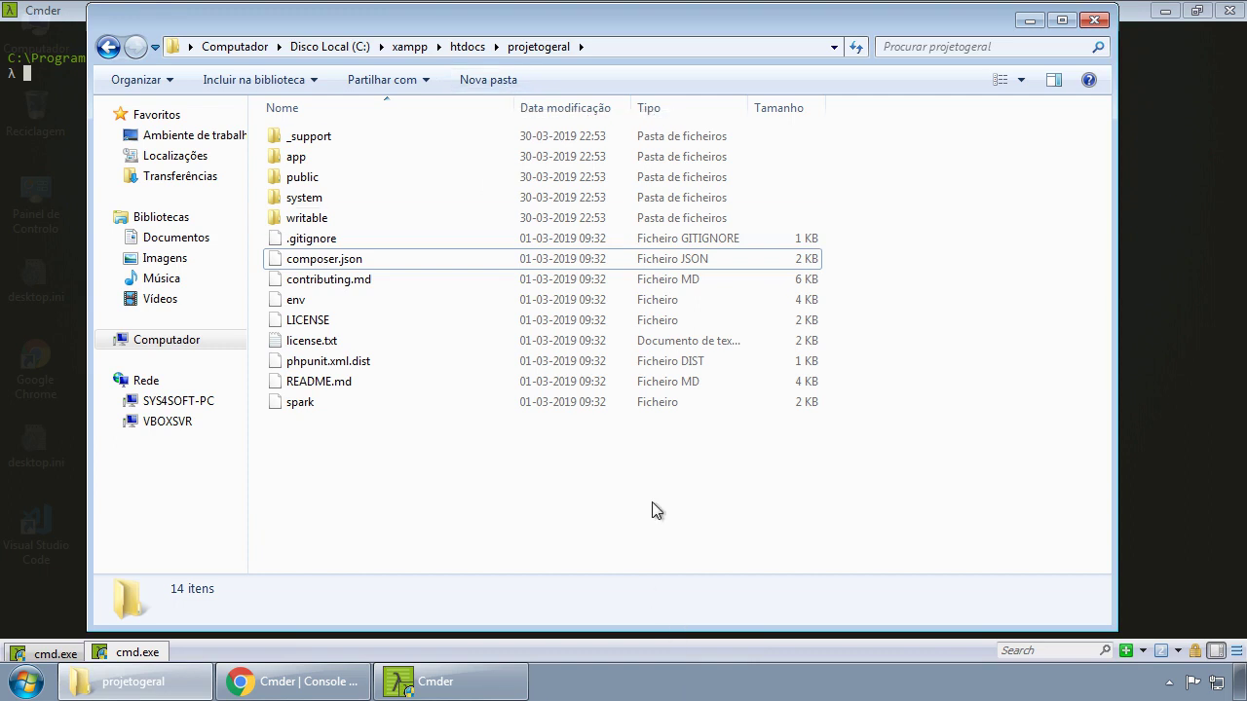
Return to Cmder, dismiss its main menu without choosing anything, and close the program.
{"action": "left_click", "coordinate": [446, 684]}
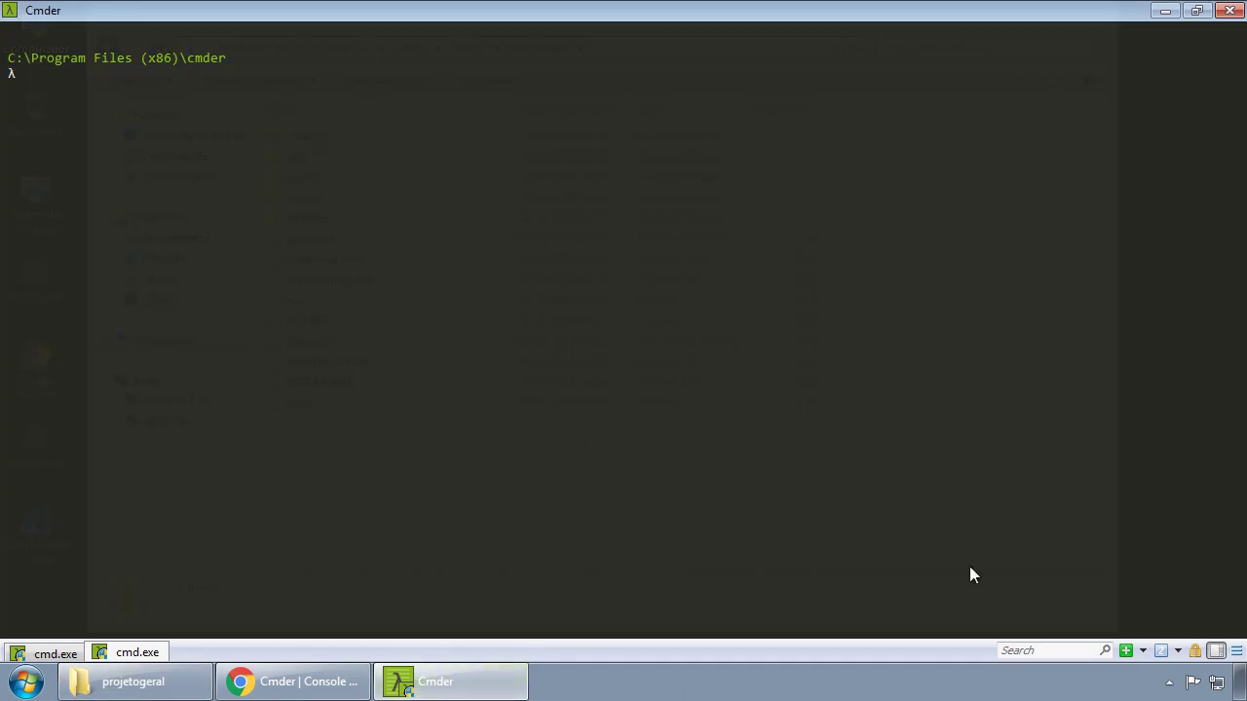
{"action": "left_click", "coordinate": [1236, 653]}
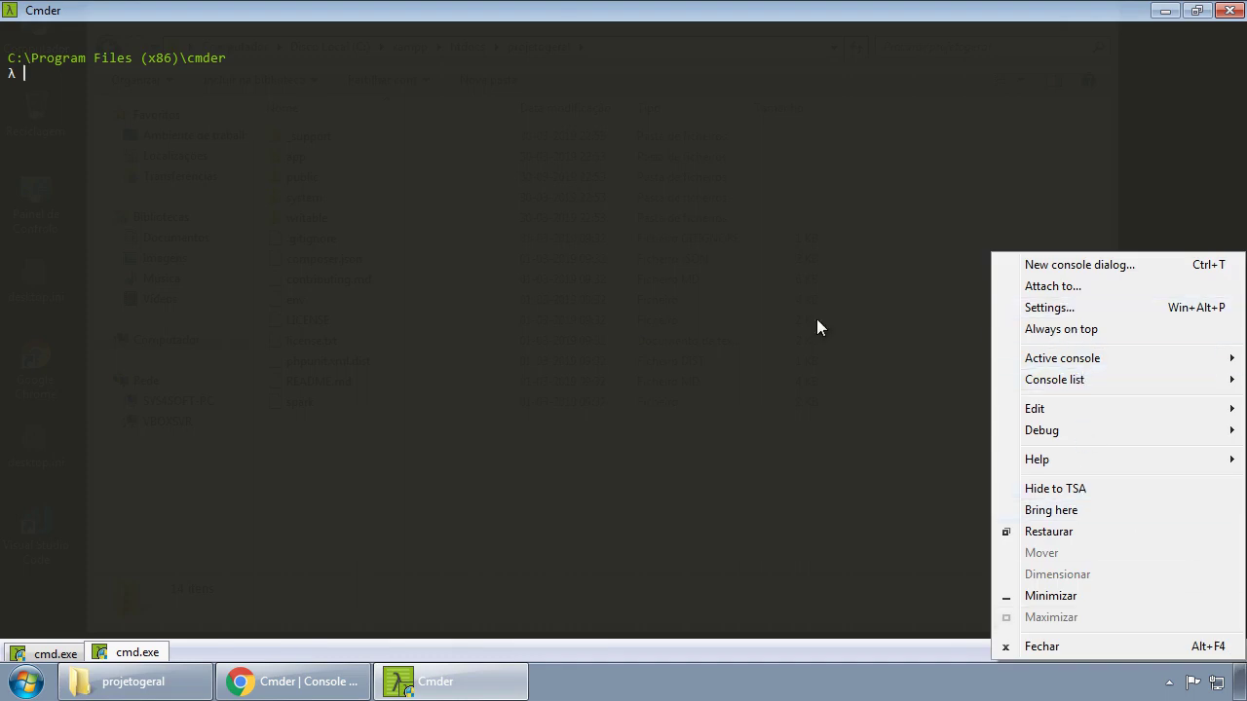
{"action": "left_click", "coordinate": [998, 215]}
{"action": "left_click", "coordinate": [1229, 10]}
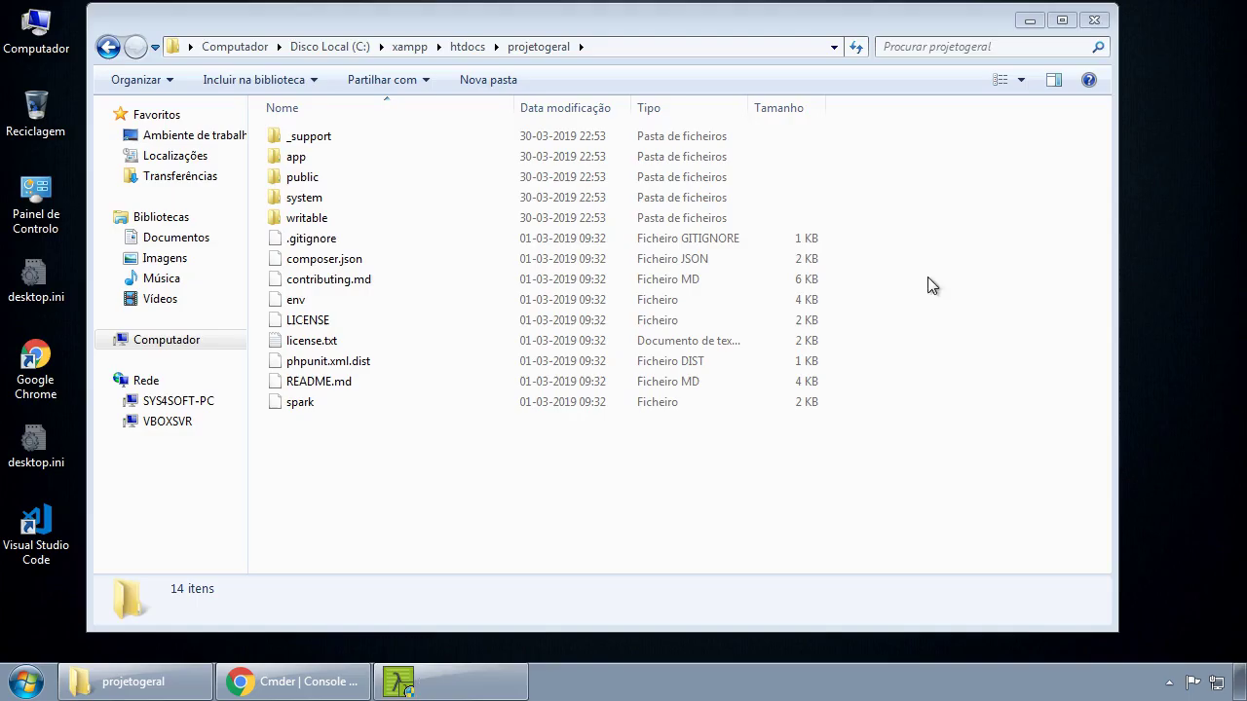
Try launching ConEmu Here in projetogeral with an empty startup command and Create new window enabled, and close the folder.
{"action": "right_click", "coordinate": [340, 512]}
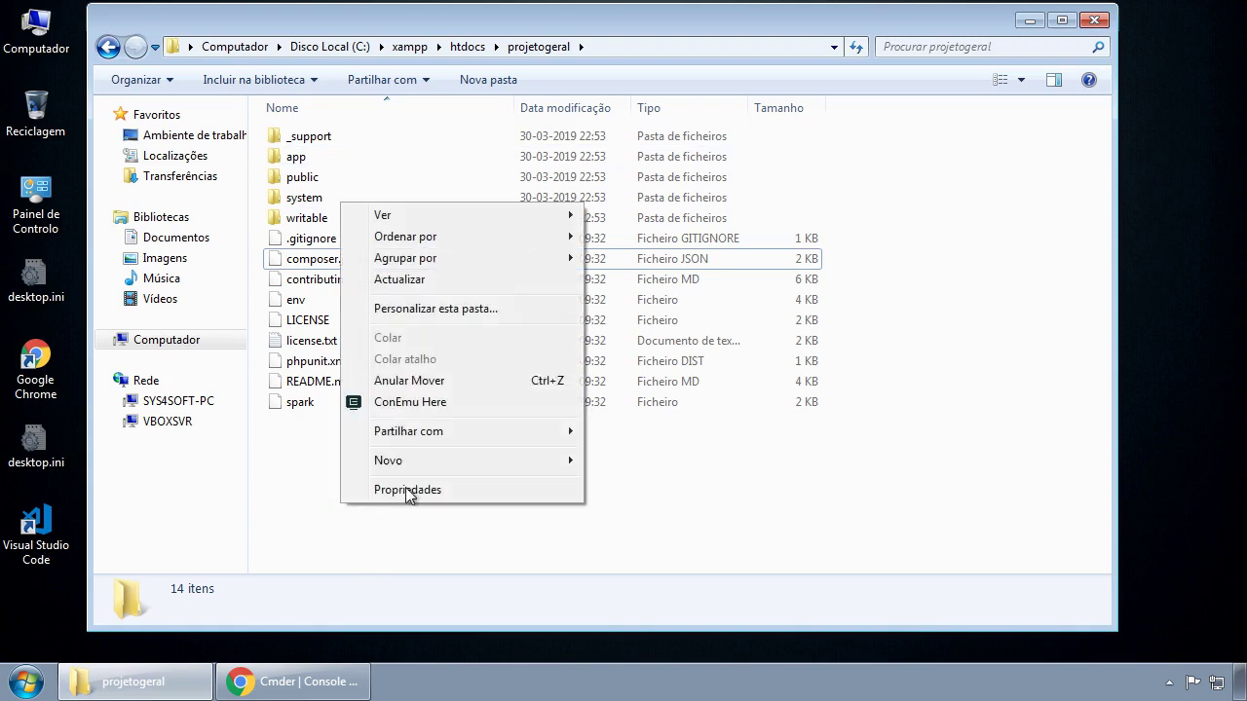
{"action": "left_click", "coordinate": [397, 403]}
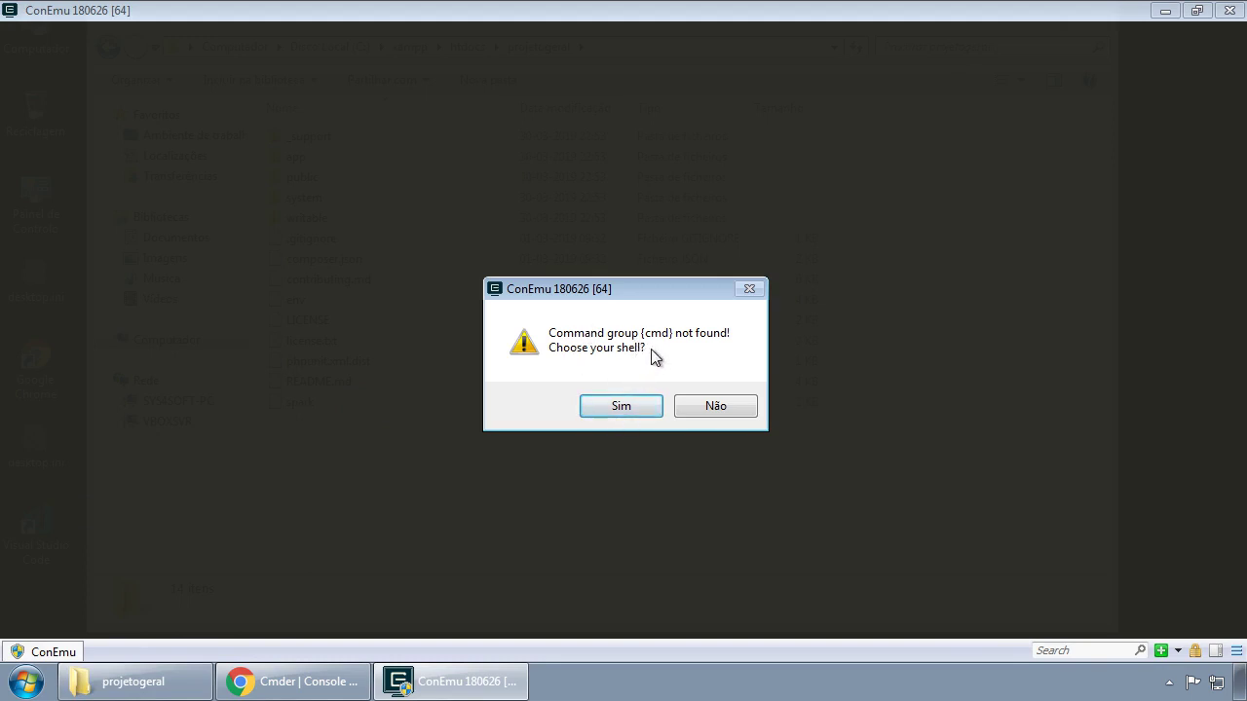
{"action": "left_click", "coordinate": [614, 410]}
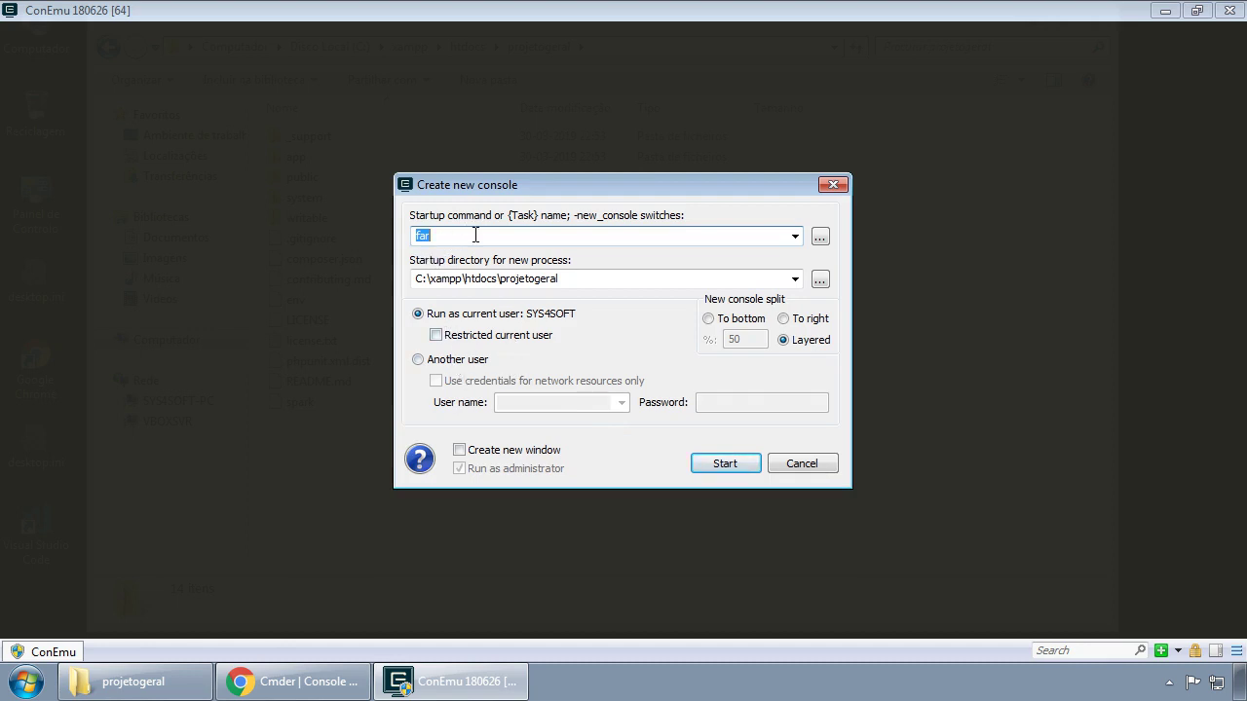
{"action": "key", "text": "BackSpace"}
{"action": "left_click", "coordinate": [514, 449]}
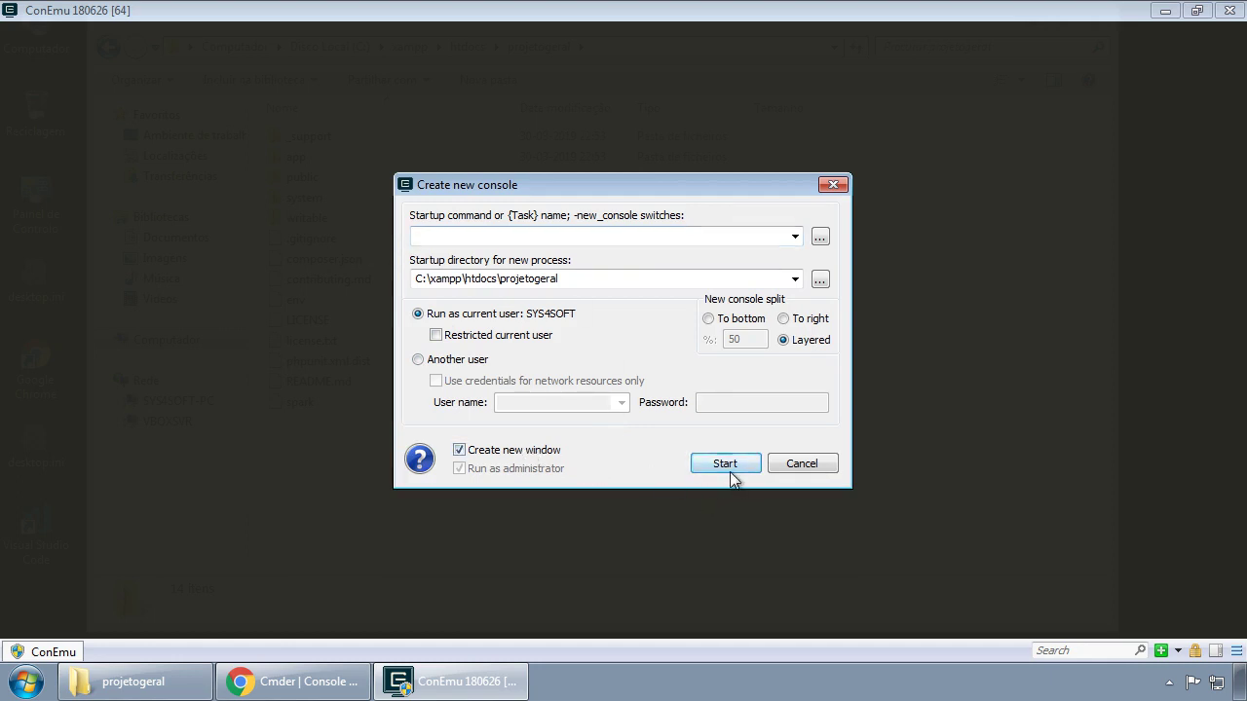
{"action": "left_click", "coordinate": [726, 468]}
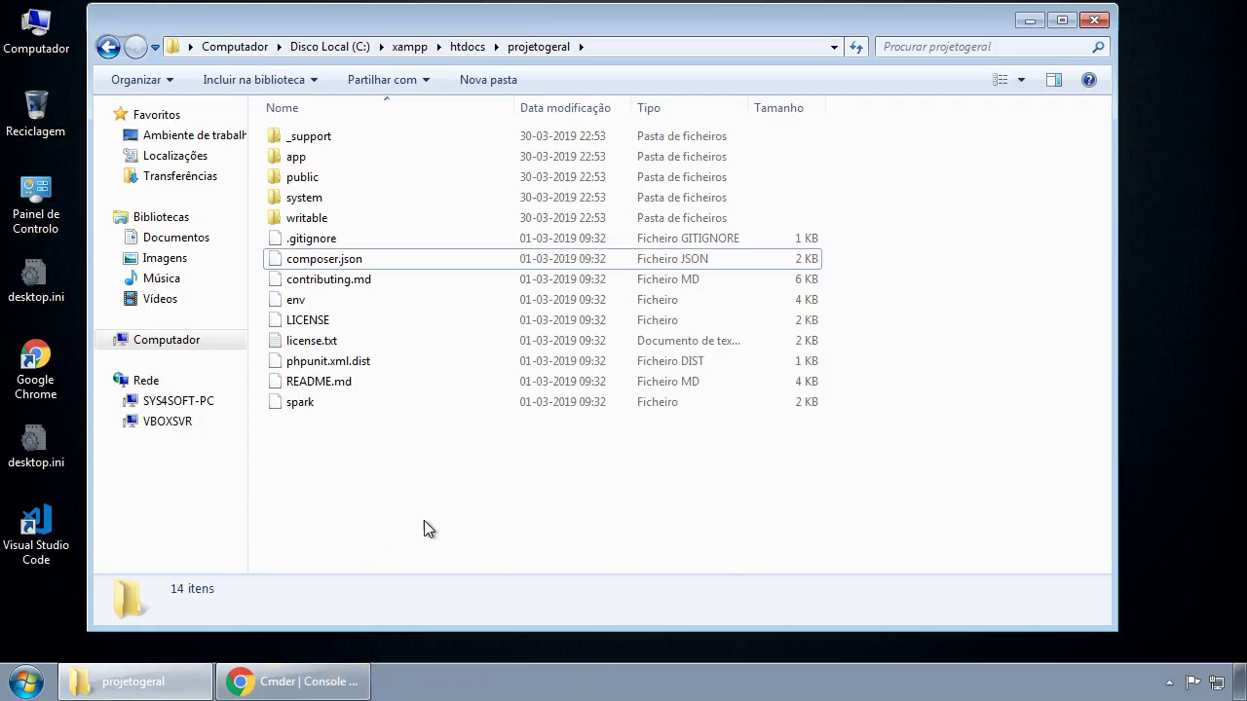
{"action": "left_click", "coordinate": [1094, 20]}
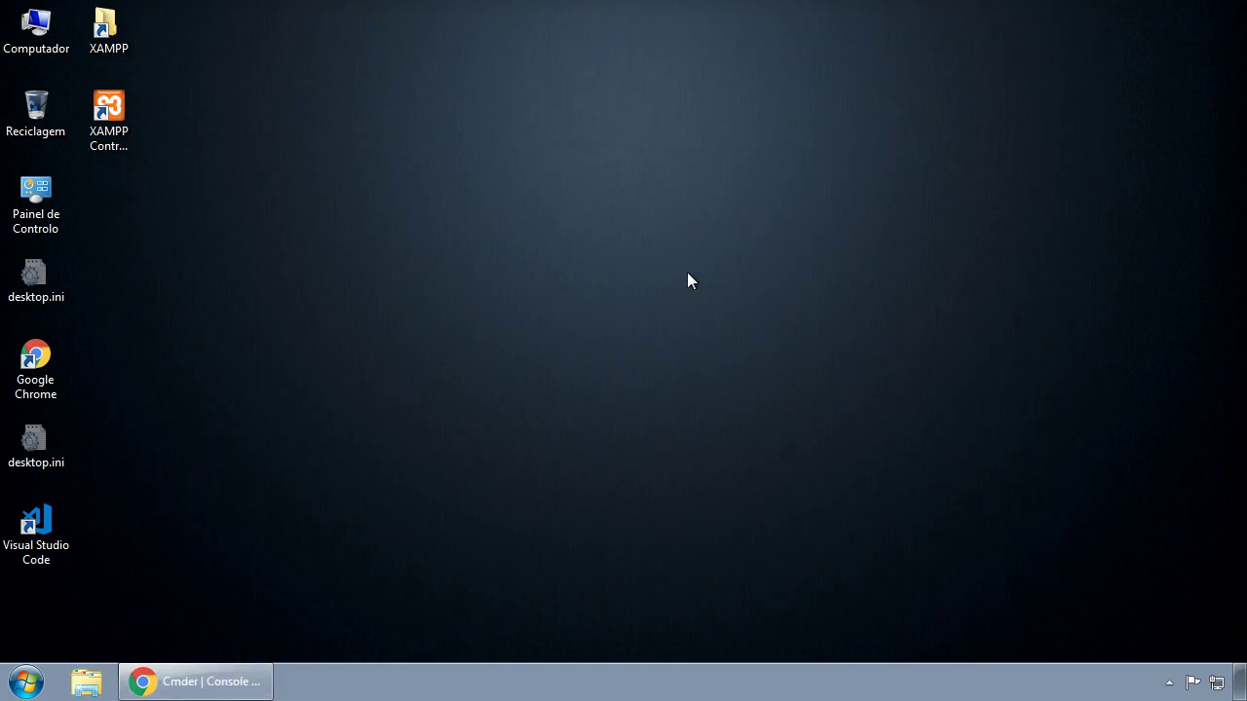